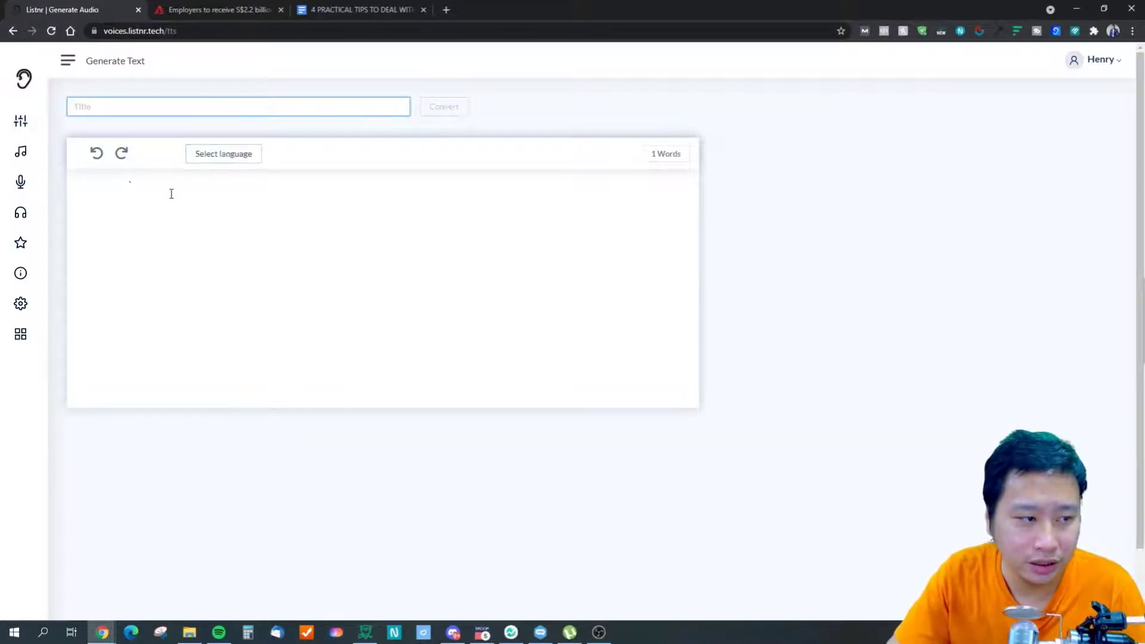
Examine the languages available for a new voiceover and close the language selection.
left_click(226, 155)
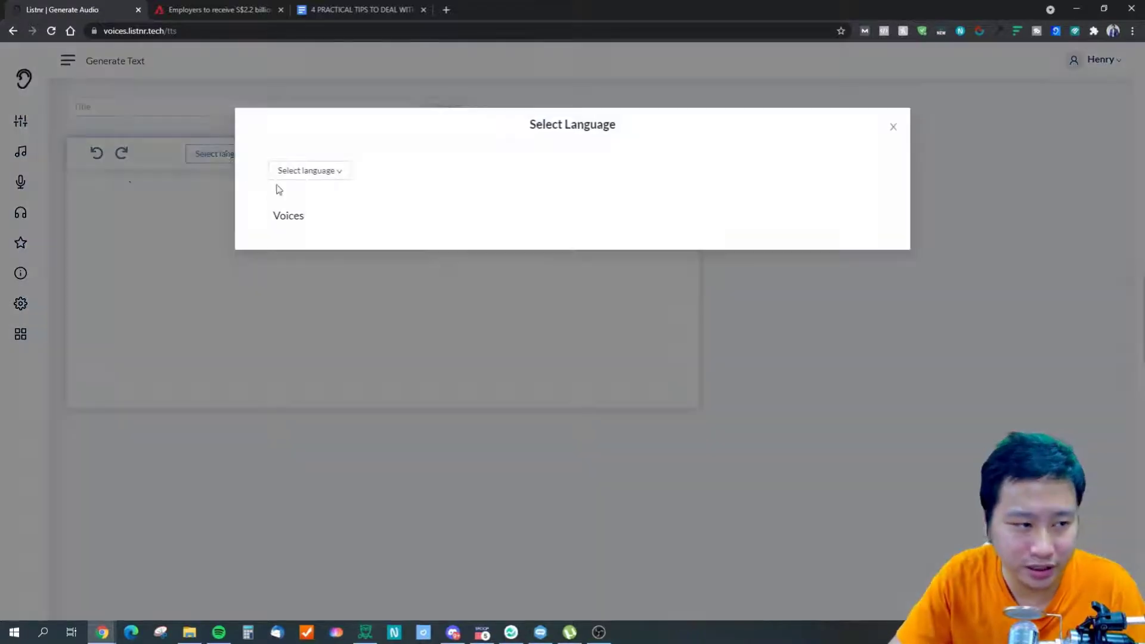
left_click(309, 173)
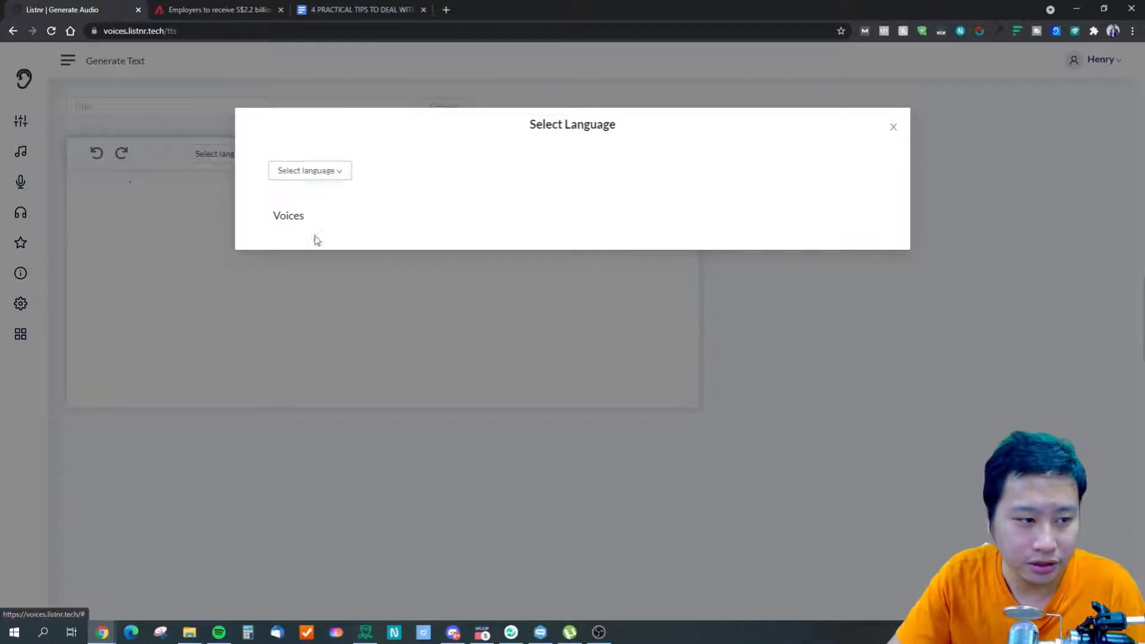
scroll(308, 339, "down", 2)
scroll(308, 339, "up", 2)
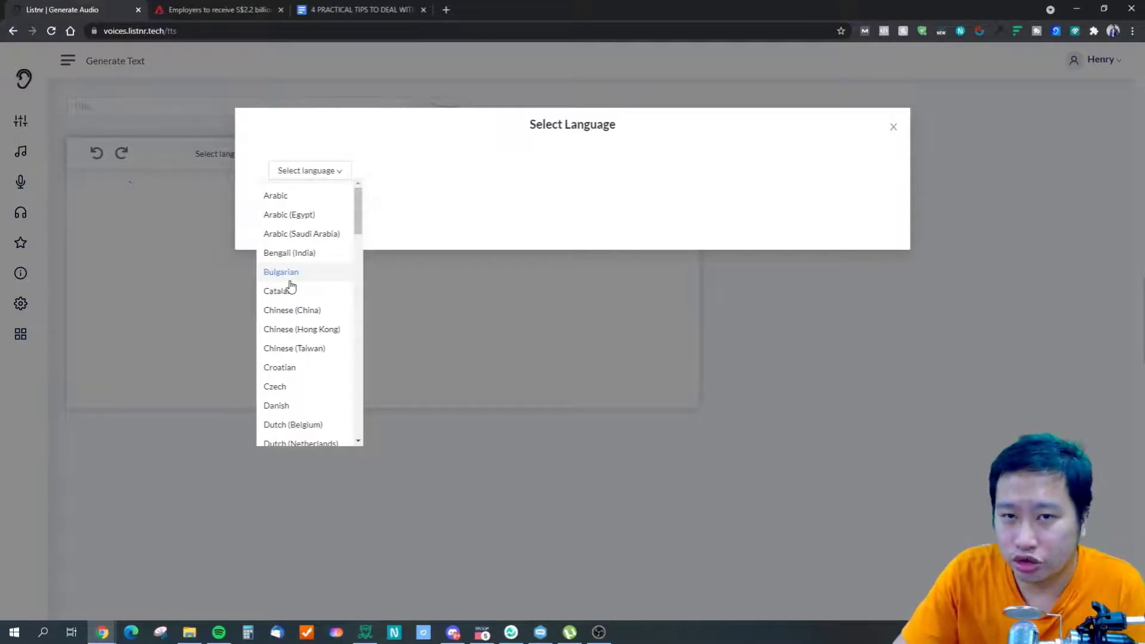
left_click(190, 248)
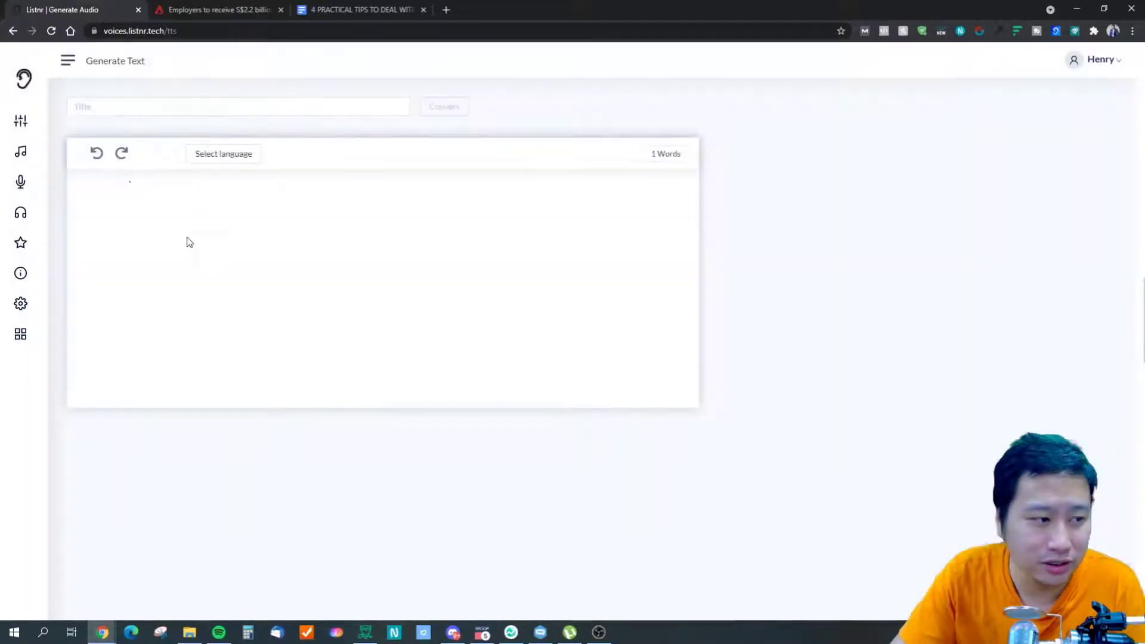
Open the saved voiceover "Self Limitations" for editing.
mouse_move(19, 185)
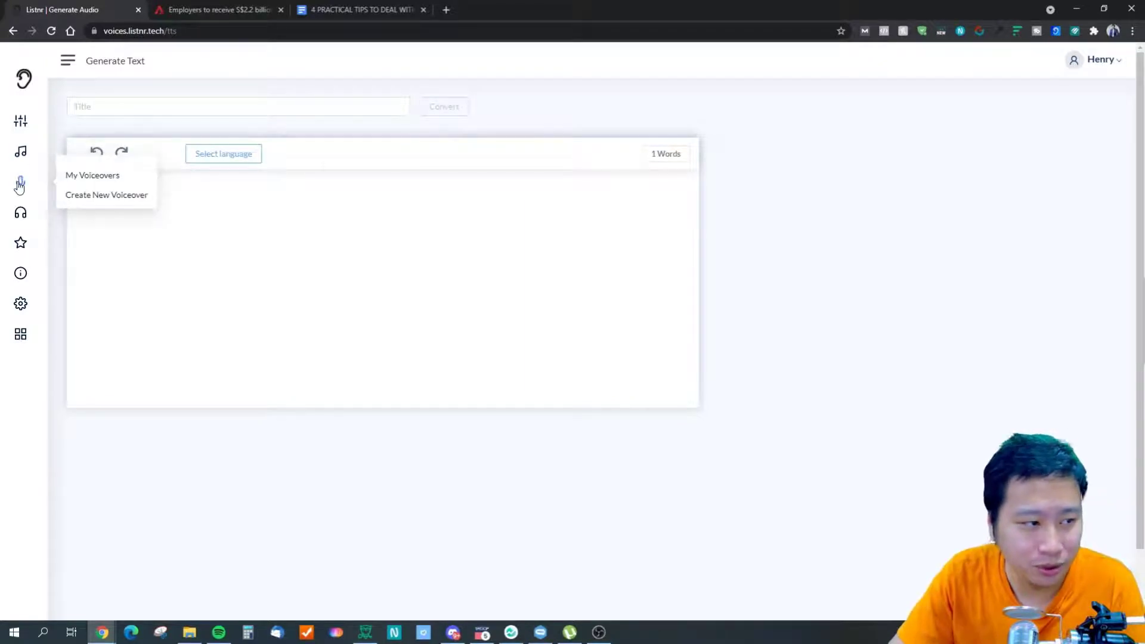
left_click(81, 176)
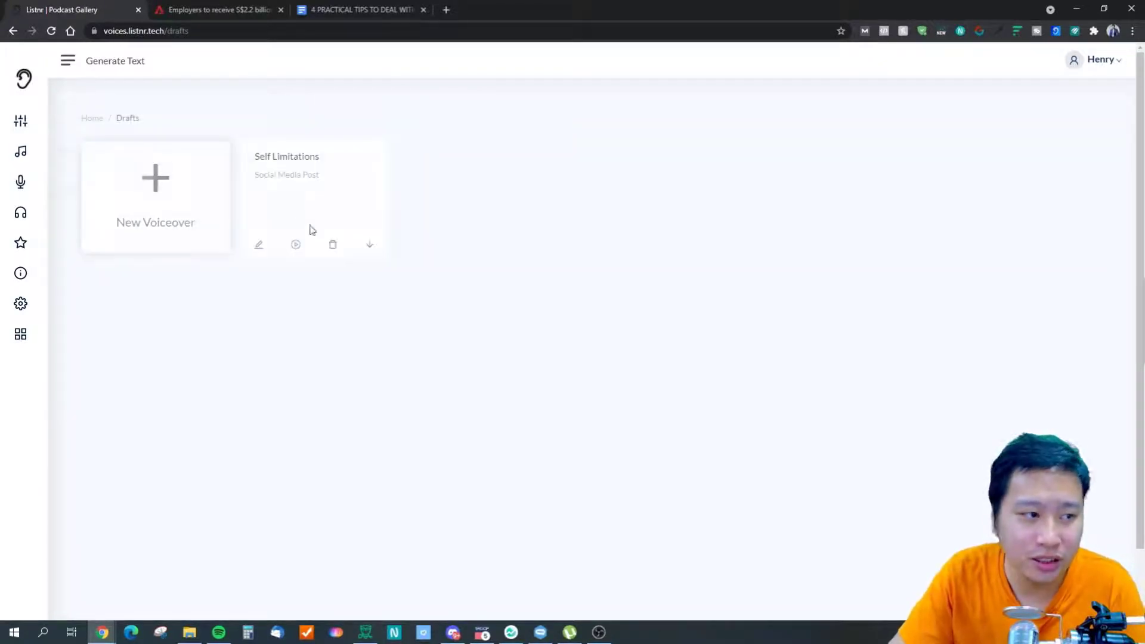
left_click(260, 247)
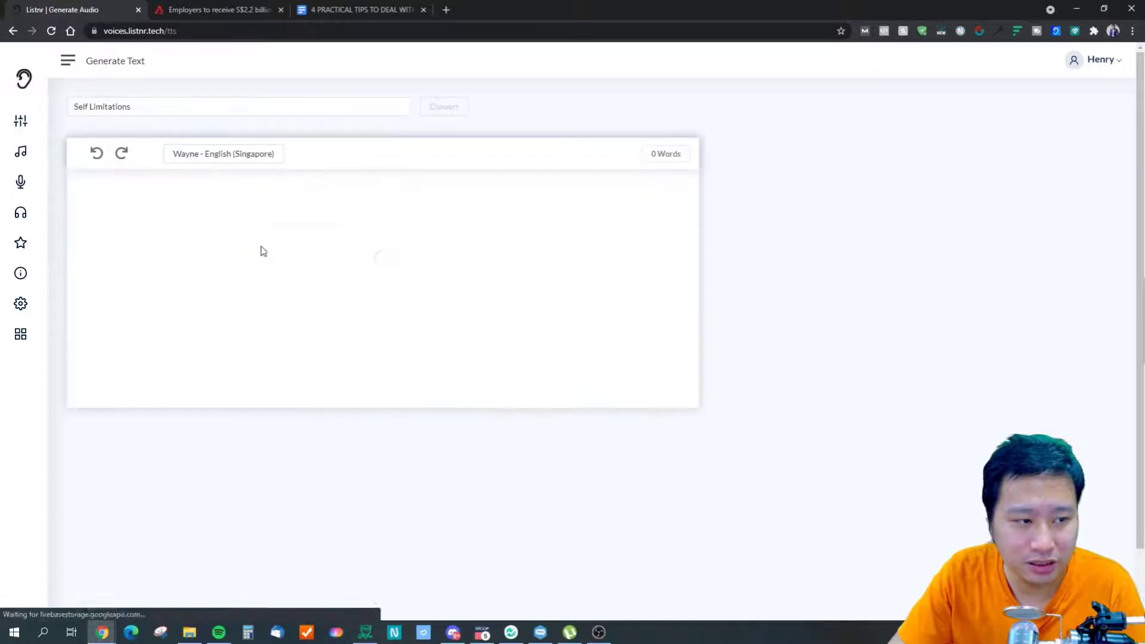
Choose Chinese (Hong Kong) as the voice language and preview the male voice WanLung.
left_click(228, 158)
left_click(306, 173)
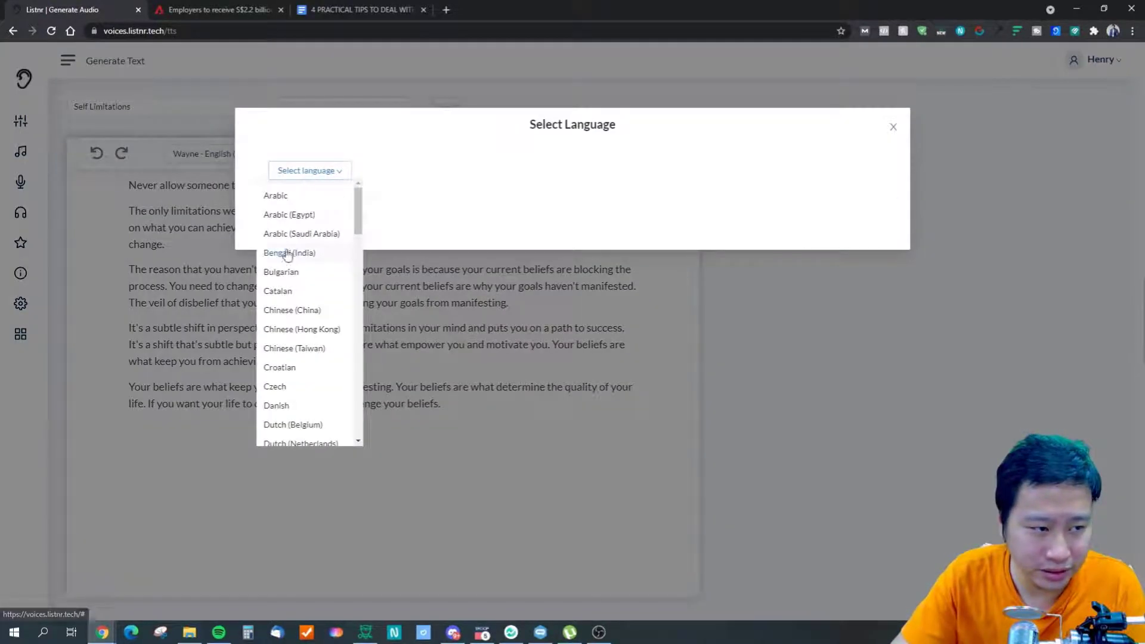
left_click(292, 348)
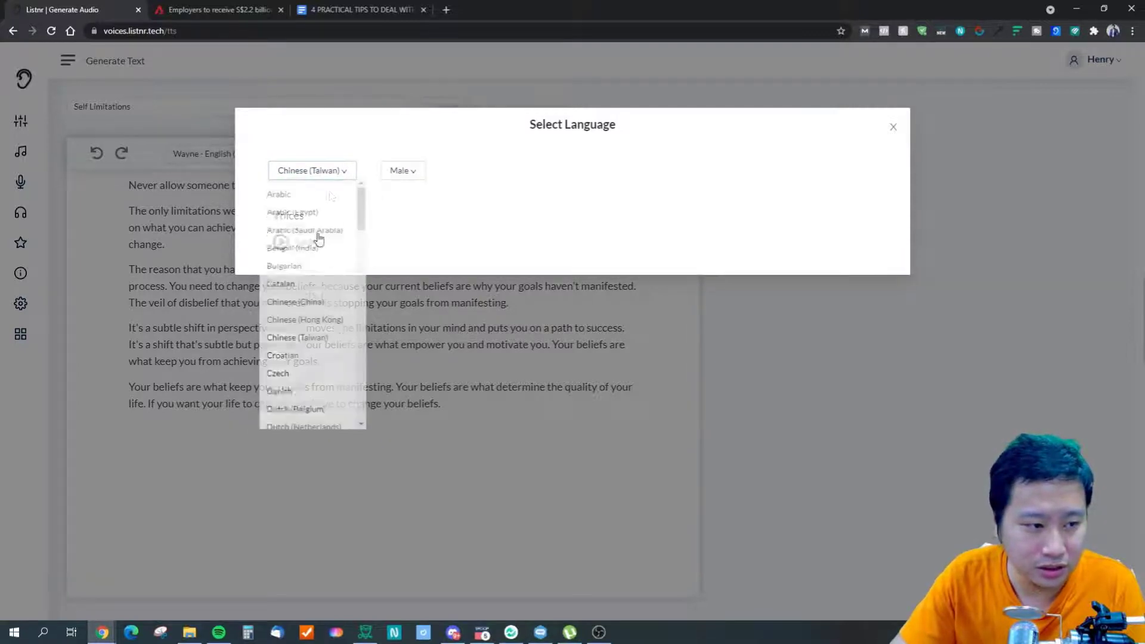
left_click(307, 327)
left_click(281, 243)
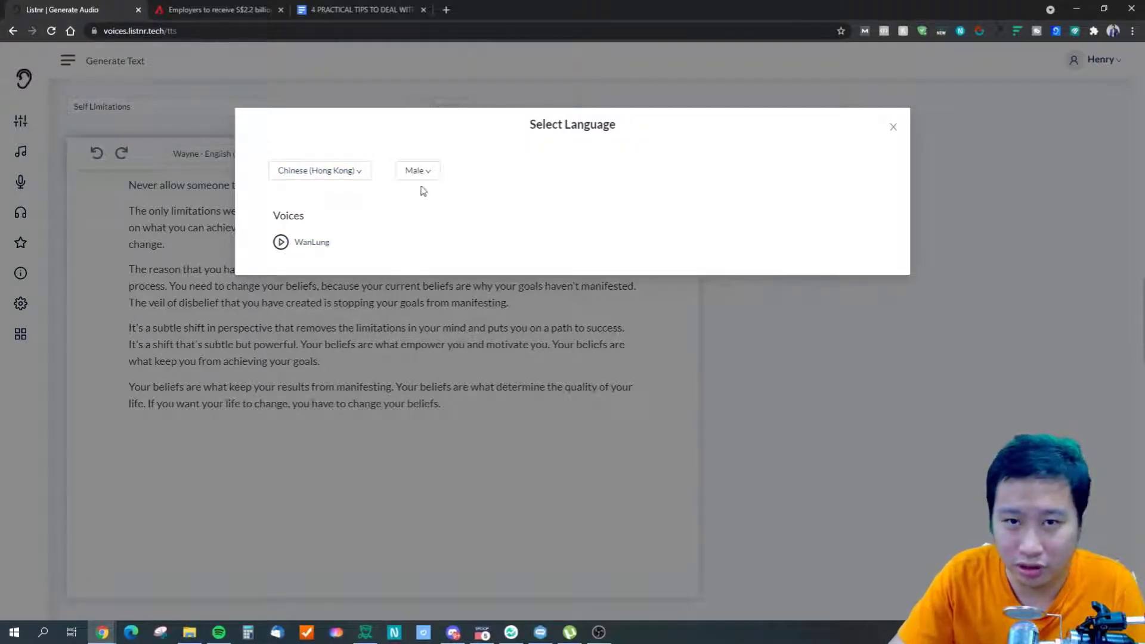
left_click(282, 243)
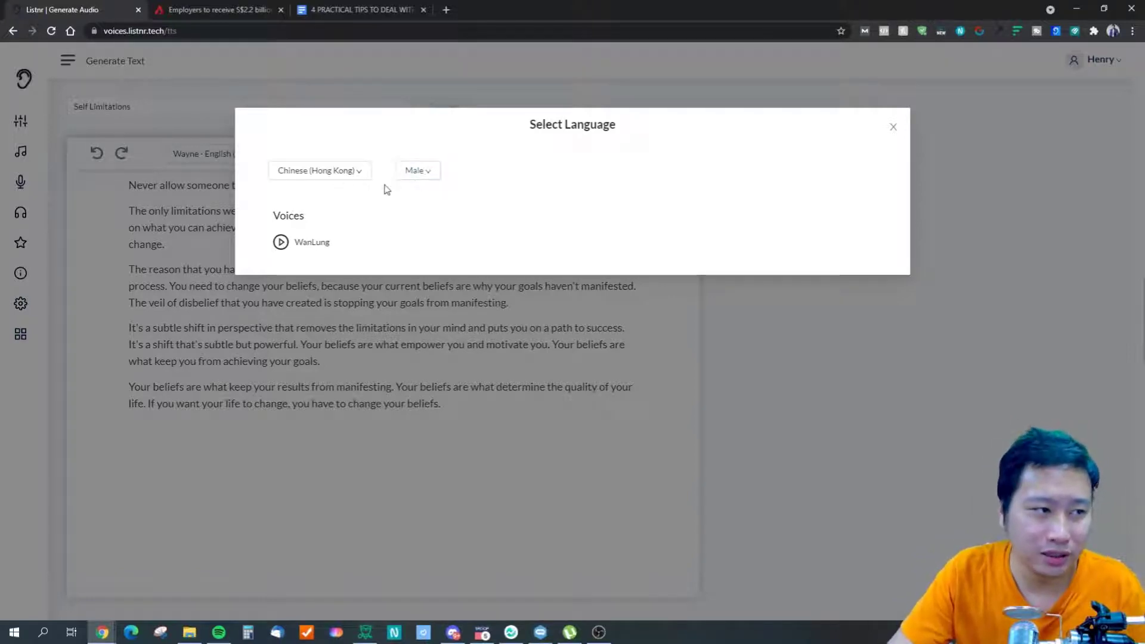
Look through the English variants and set the voice language to English (US).
left_click(327, 172)
scroll(334, 257, "down", 3)
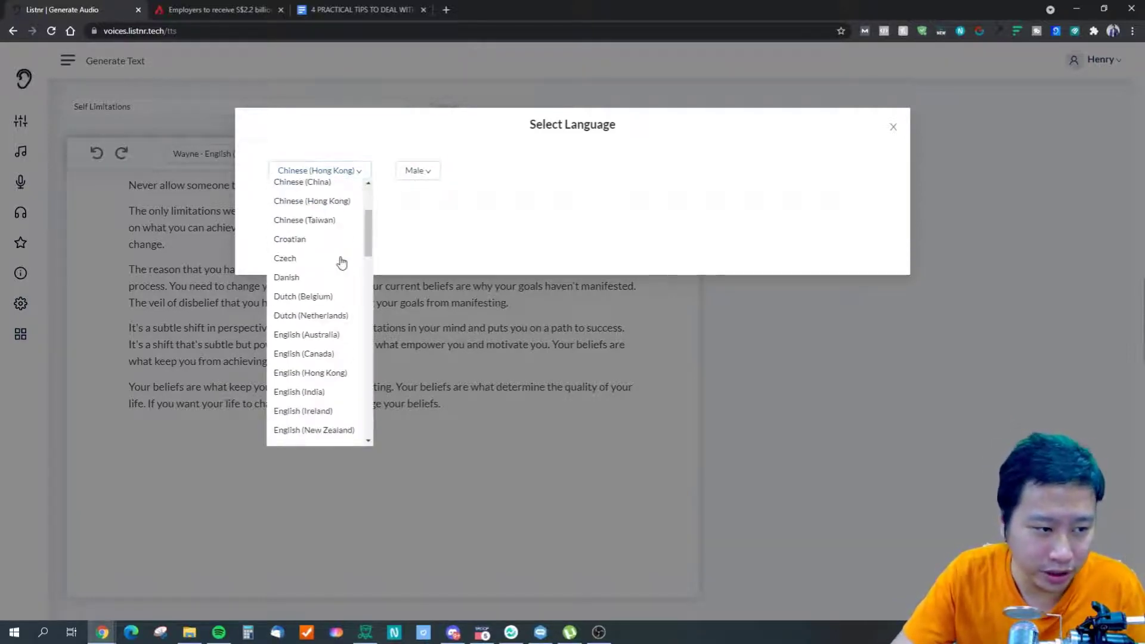
scroll(325, 289, "down", 2)
scroll(304, 296, "up", 2)
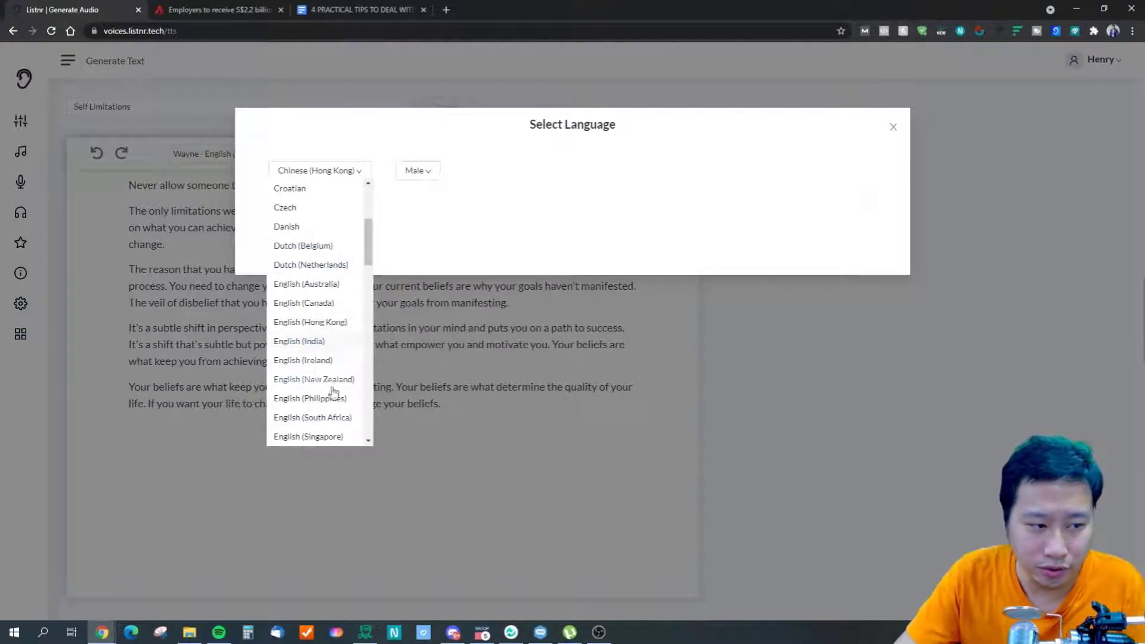
scroll(317, 381, "down", 2)
scroll(302, 369, "up", 2)
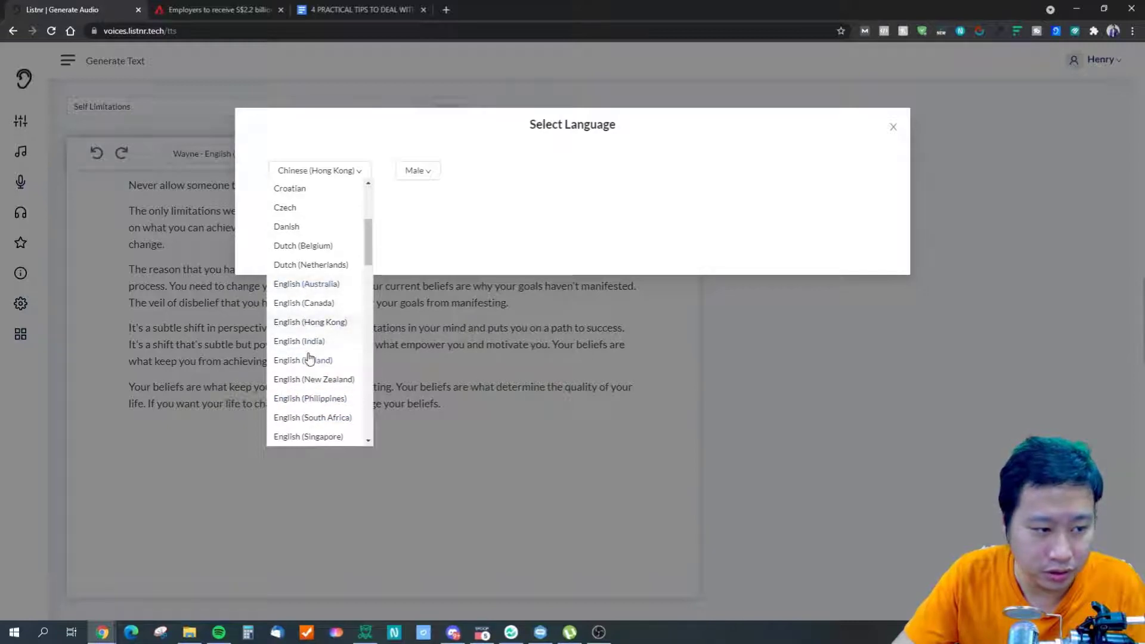
scroll(313, 374, "up", 3)
scroll(314, 374, "down", 5)
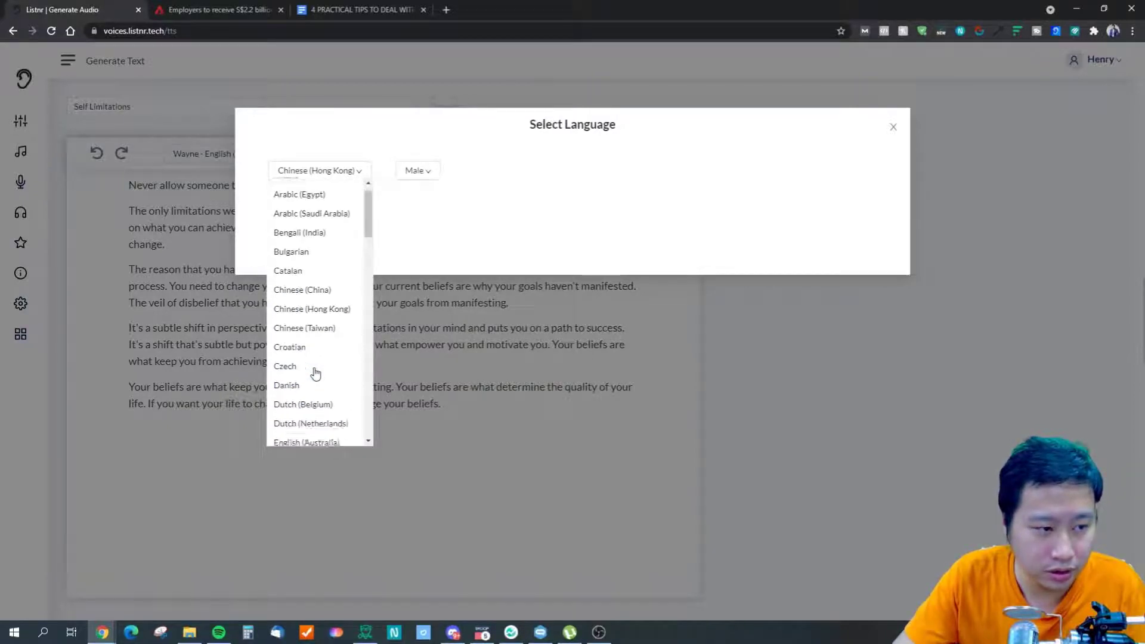
scroll(302, 371, "down", 1)
scroll(302, 372, "up", 1)
left_click(301, 357)
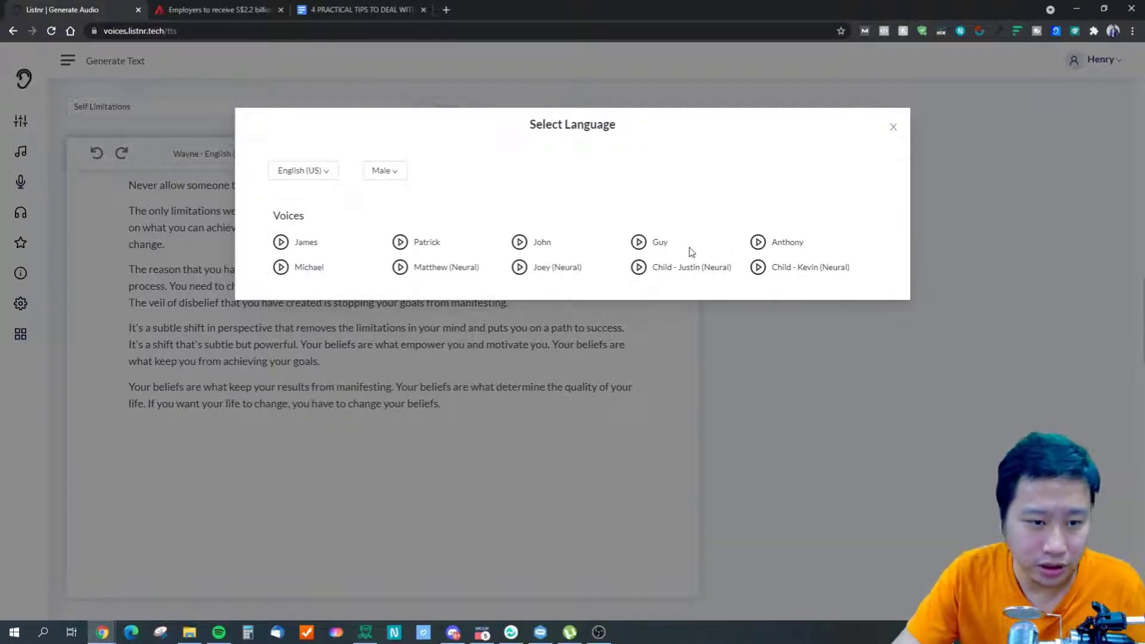
Preview the English (US) male voices Patrick, Anthony, Guy, Michael and James.
left_click(539, 249)
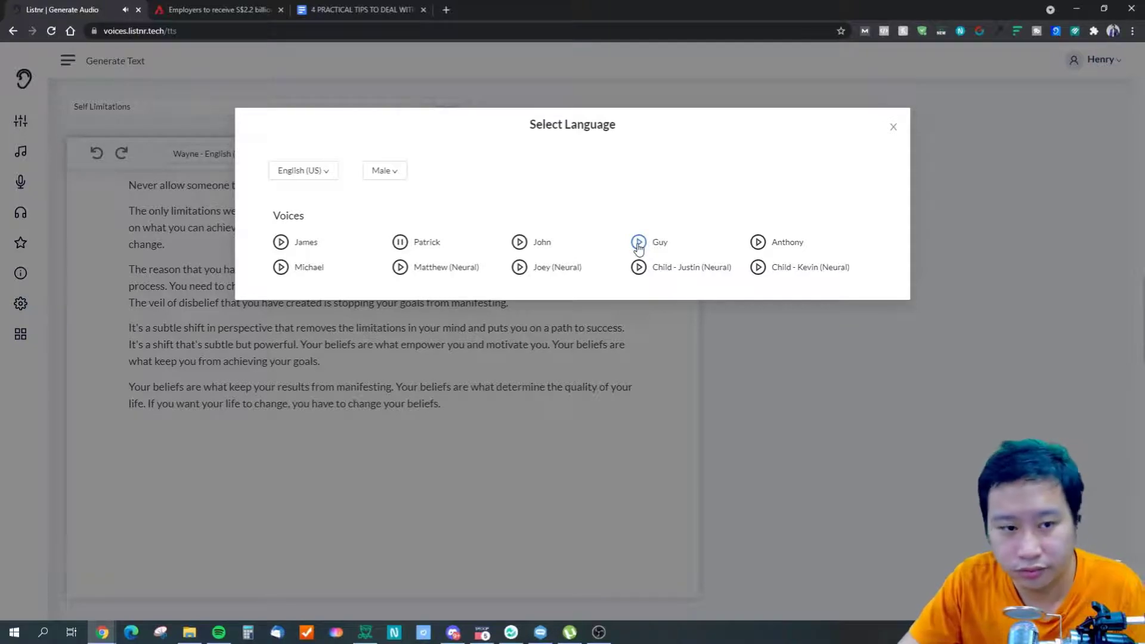
left_click(758, 242)
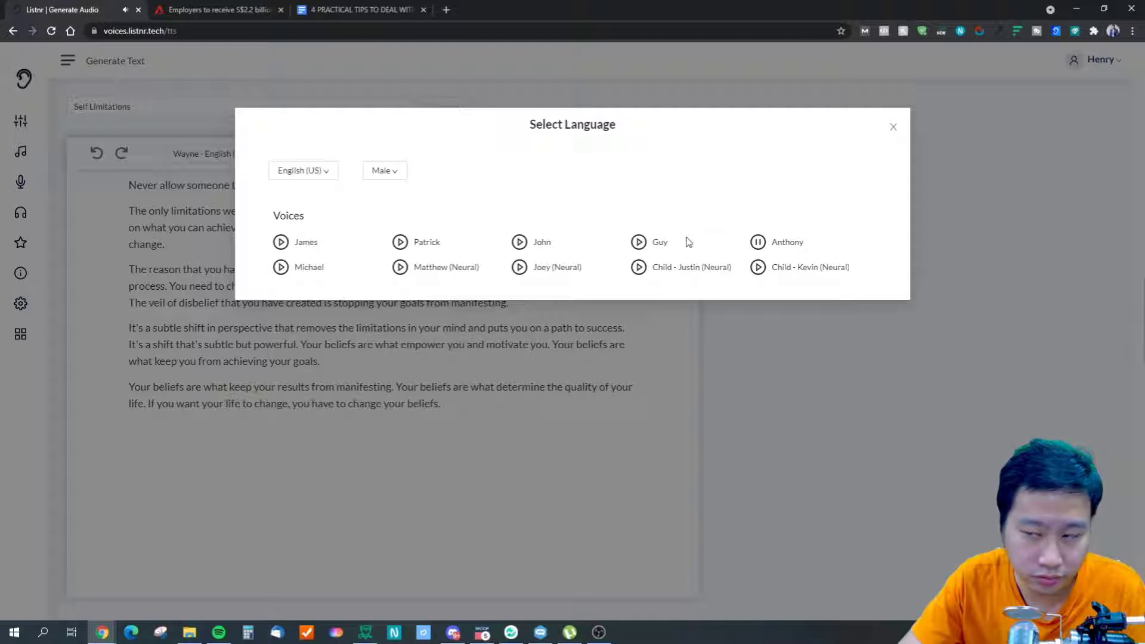
left_click(639, 243)
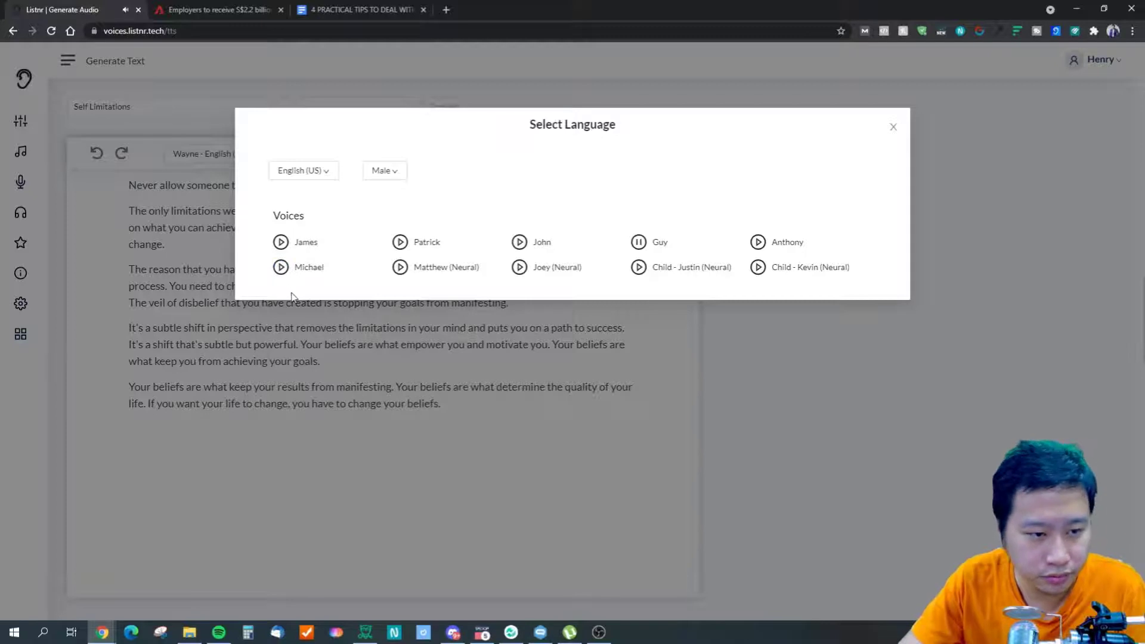
left_click(281, 267)
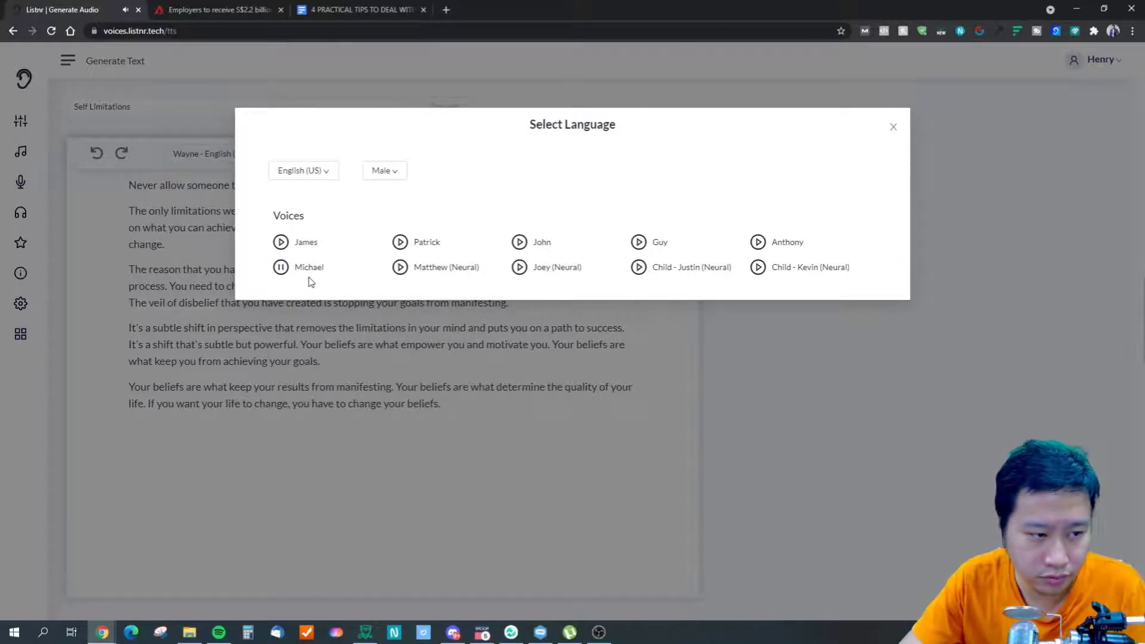
left_click(282, 244)
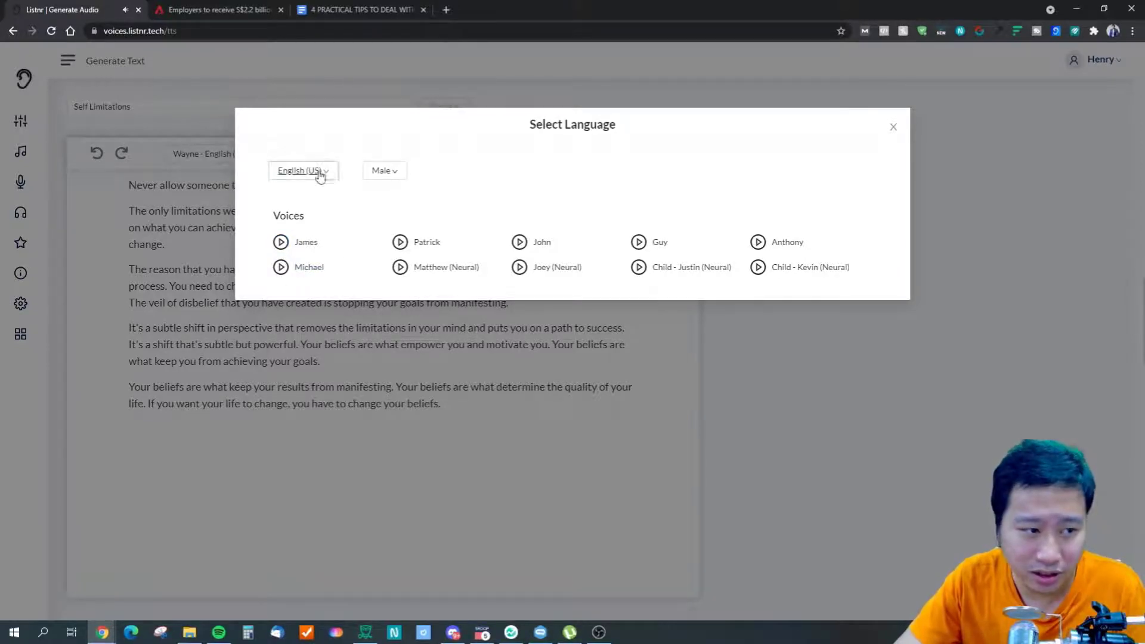
Switch the English (US) voices to Female and preview Aria, Madison, Lily and Jenny.
left_click(382, 172)
left_click(384, 213)
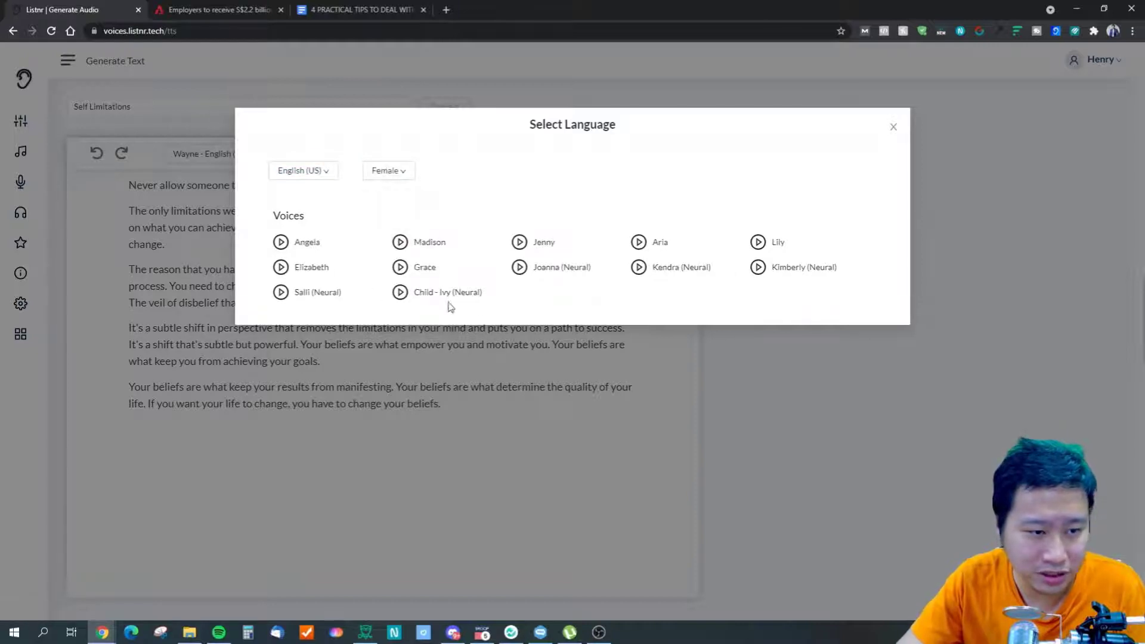
left_click(639, 243)
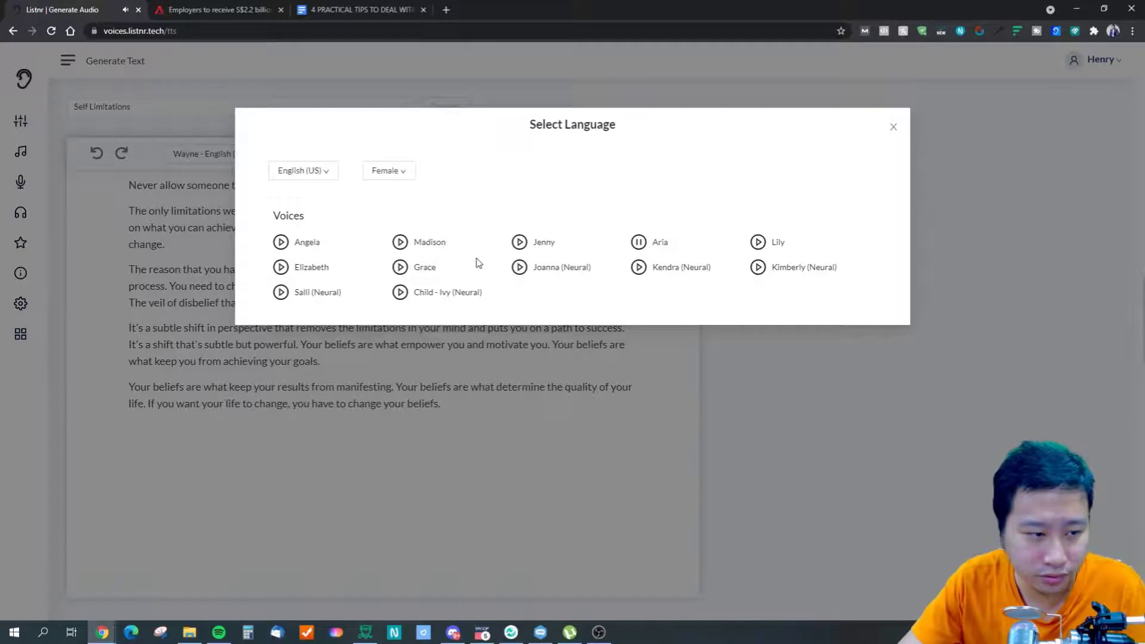
left_click(400, 242)
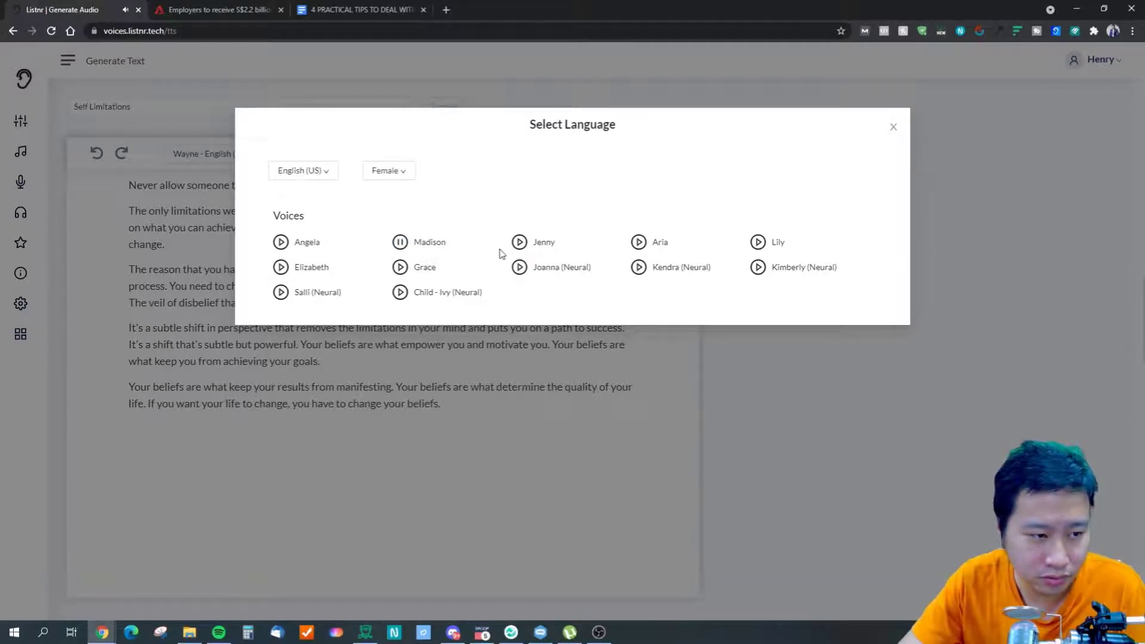
left_click(758, 242)
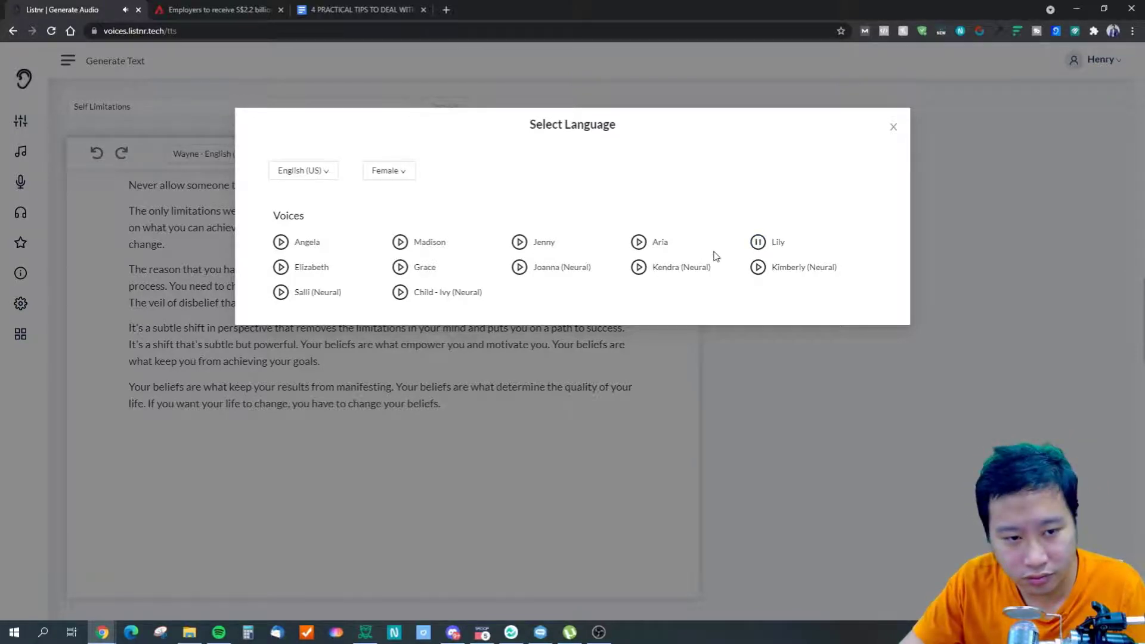
left_click(520, 243)
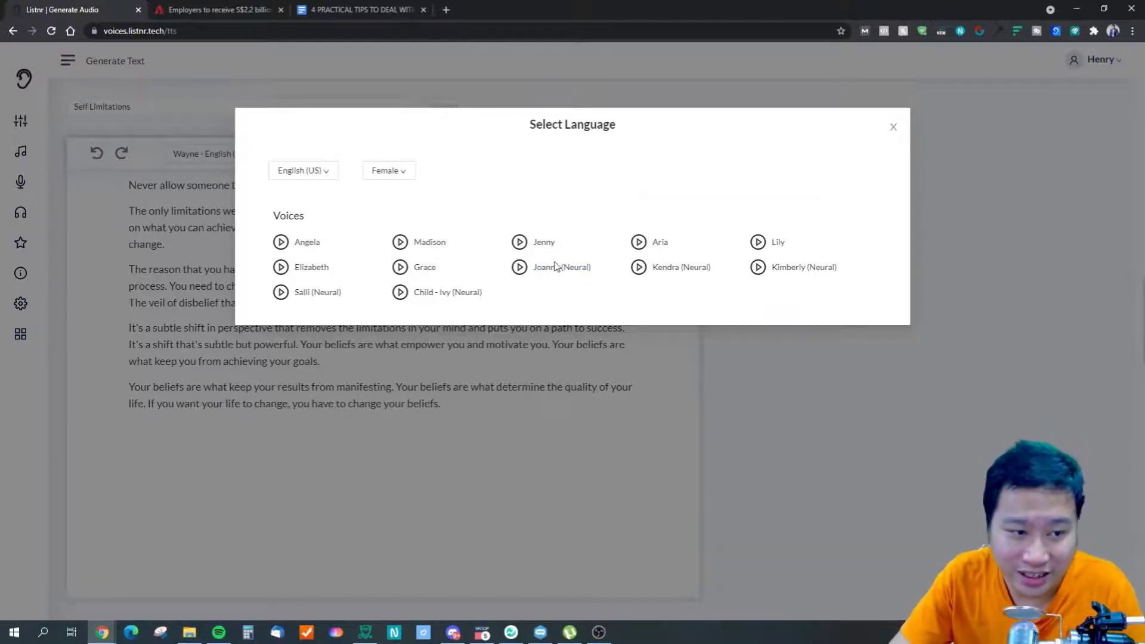
Preview the female voices Joanna, Salli, Child - Ivy, Kimberly, Madison, Angela and Elizabeth.
left_click(520, 268)
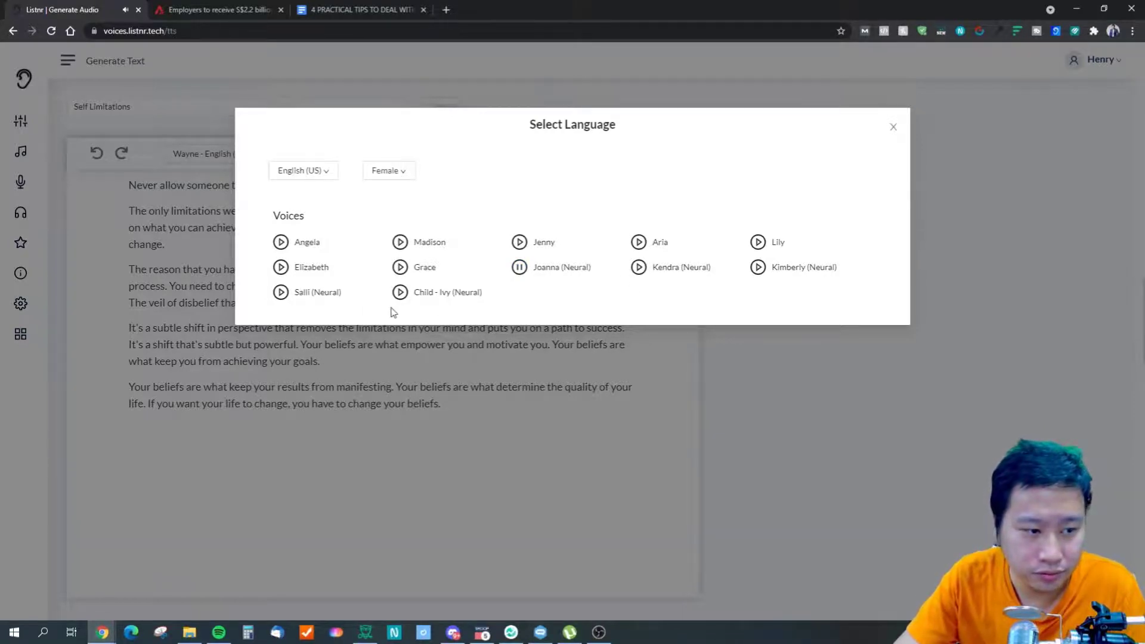
left_click(281, 292)
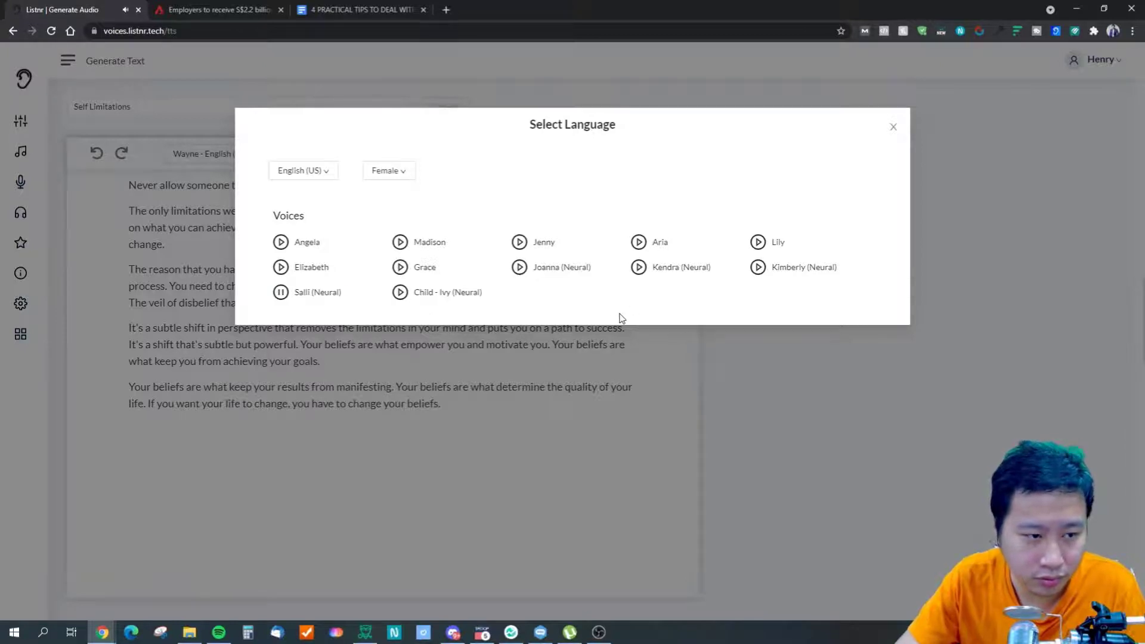
left_click(400, 293)
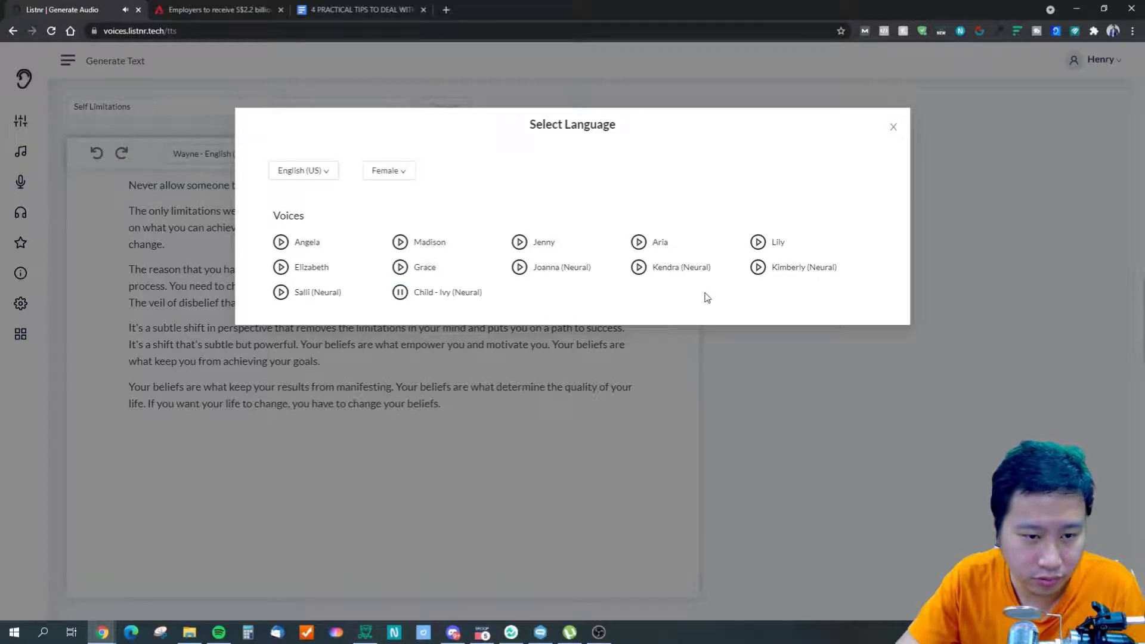
left_click(758, 268)
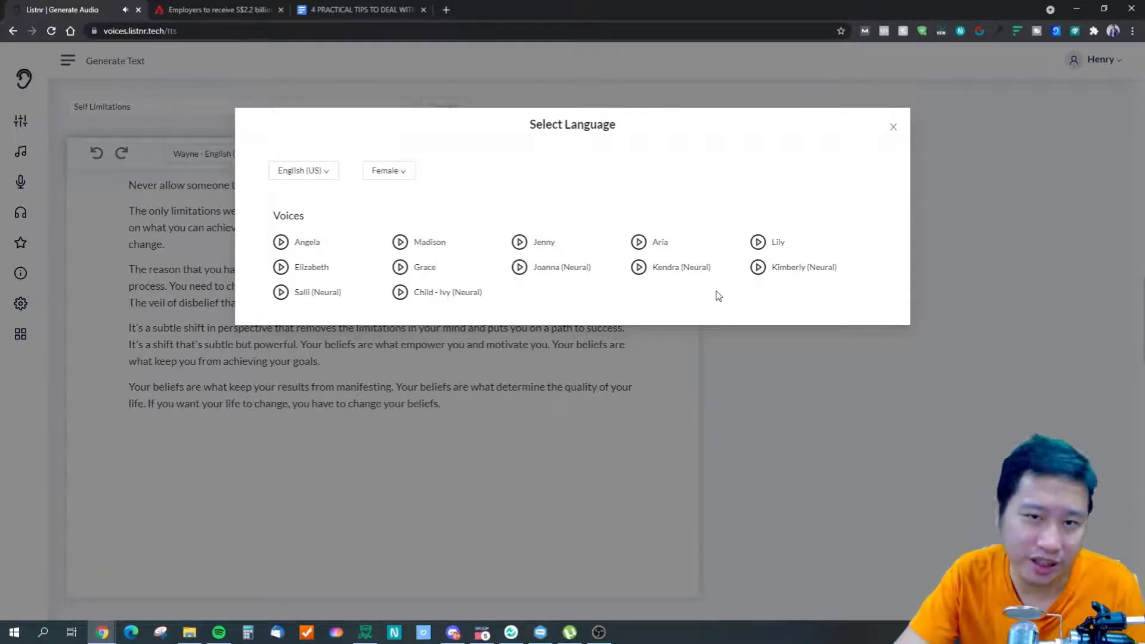
left_click(397, 242)
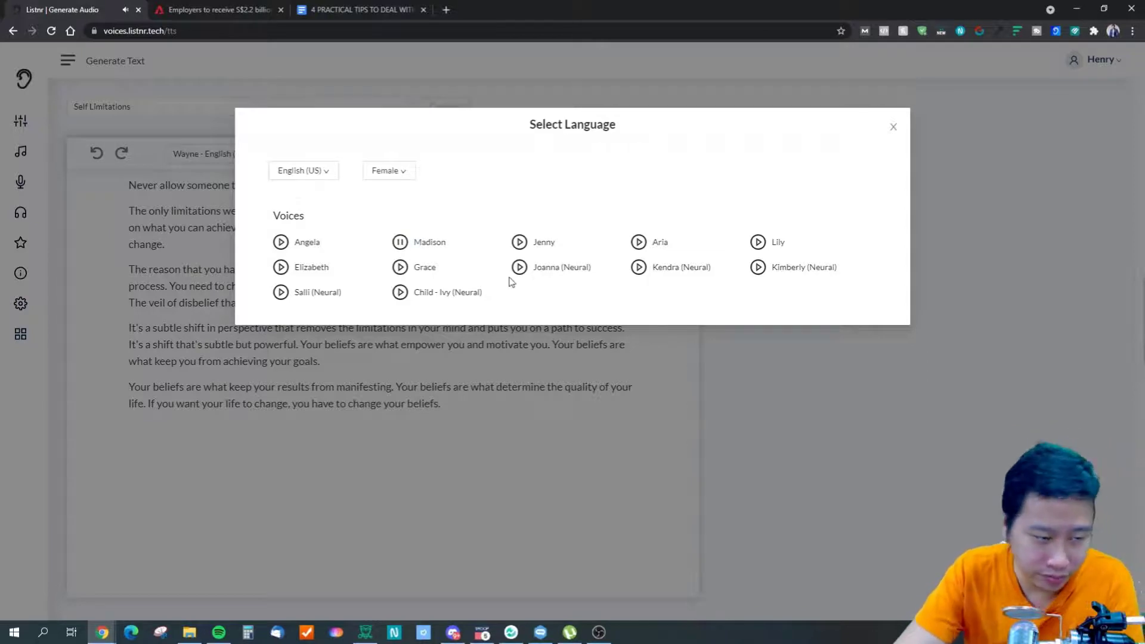
left_click(281, 242)
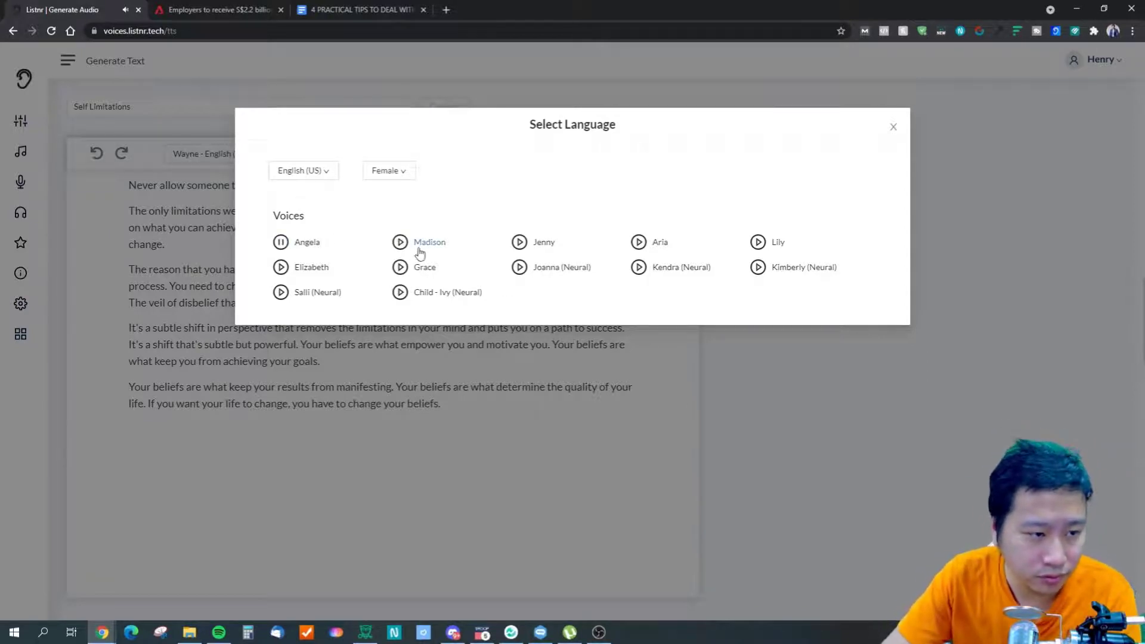
left_click(280, 268)
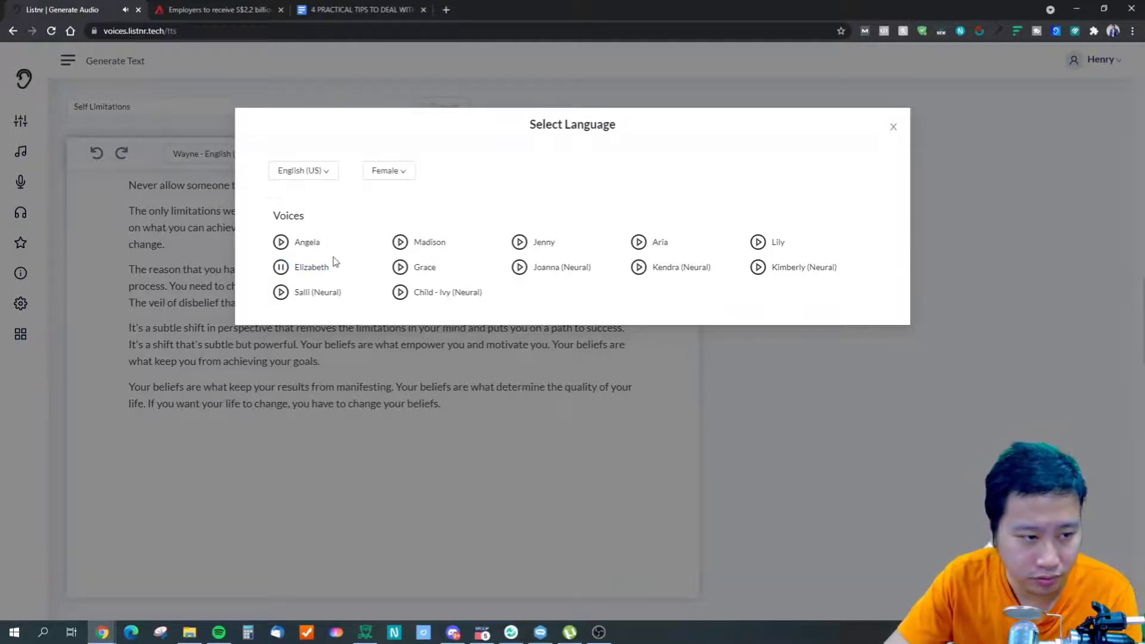
Switch the voice list to Male and set the voice language to English (UK).
left_click(319, 174)
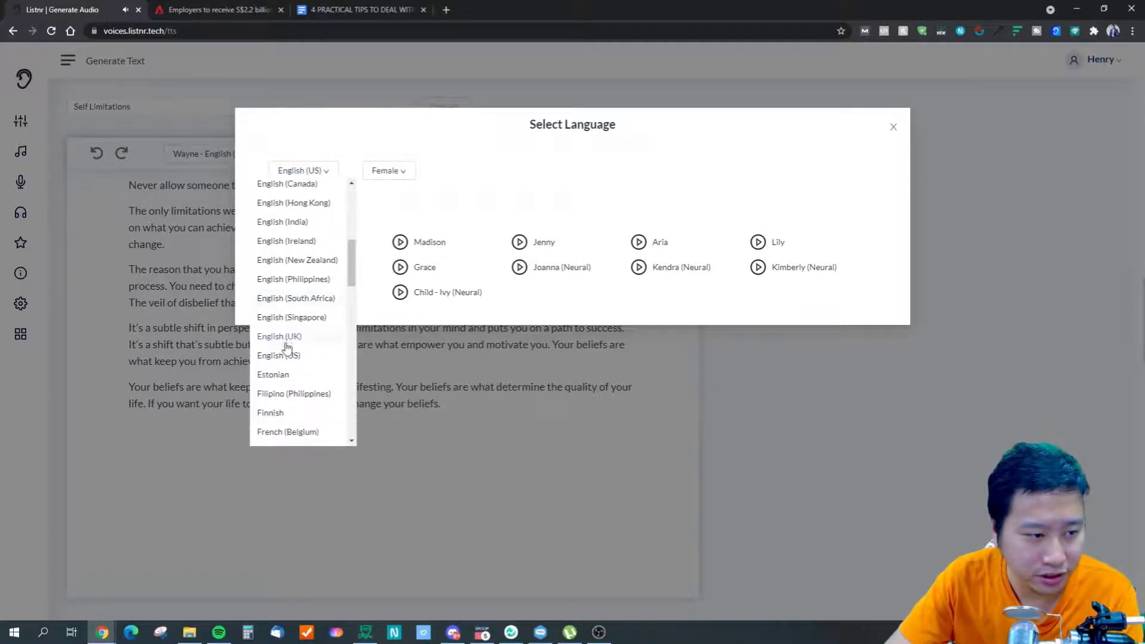
left_click(327, 353)
left_click(394, 173)
left_click(384, 199)
left_click(313, 178)
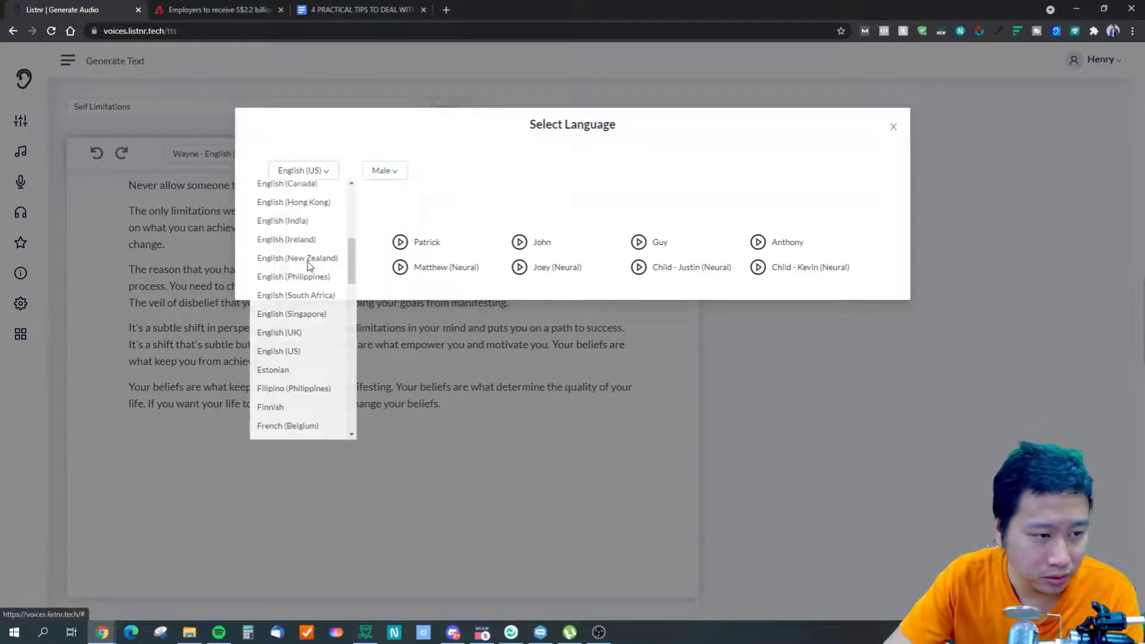
left_click(325, 246)
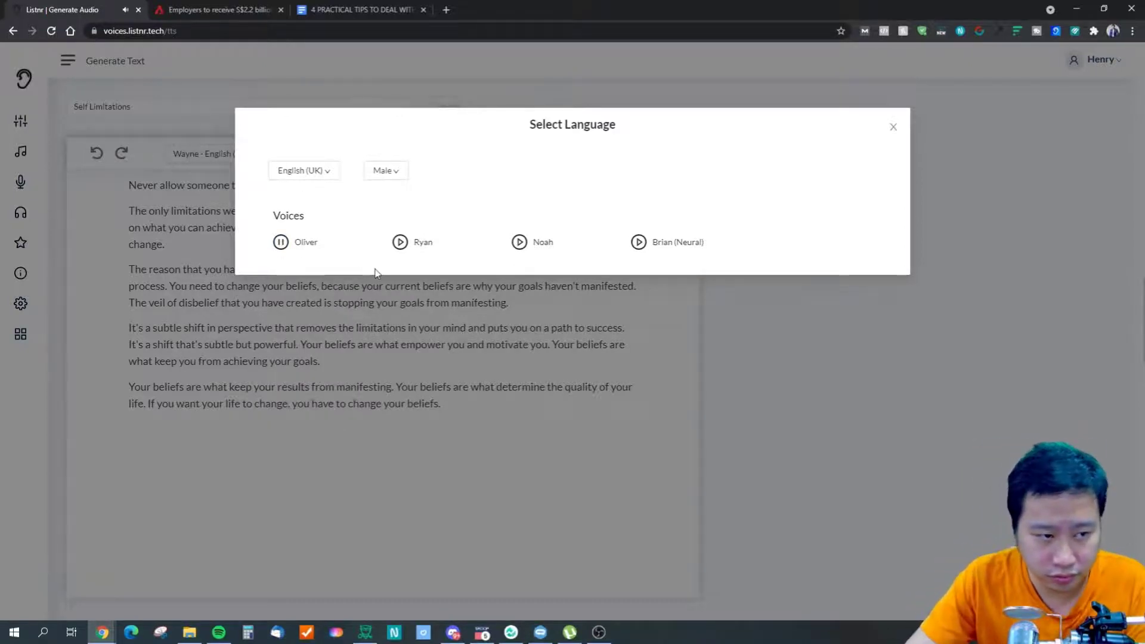
Preview the English (UK) male voices Ryan, Noah and Brian (Neural).
left_click(401, 243)
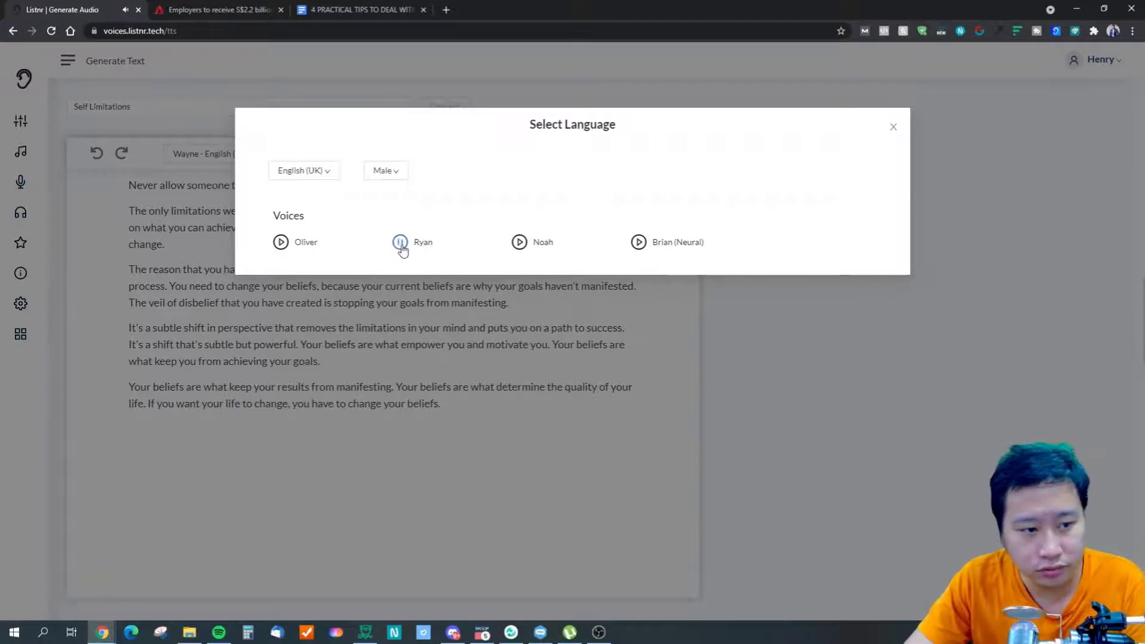
left_click(519, 245)
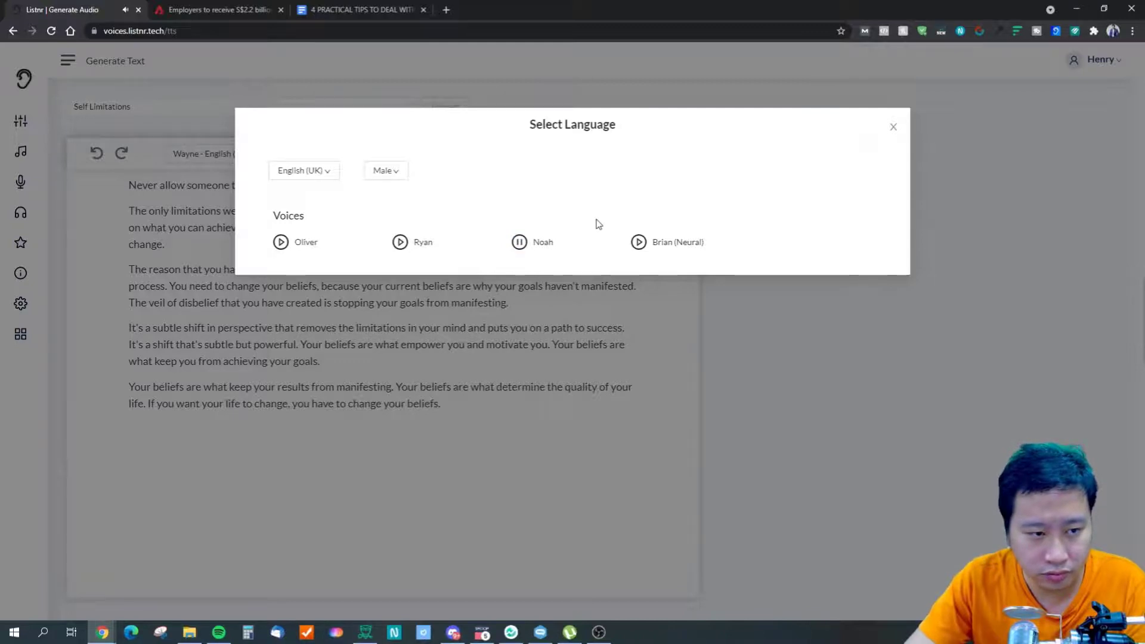
left_click(639, 242)
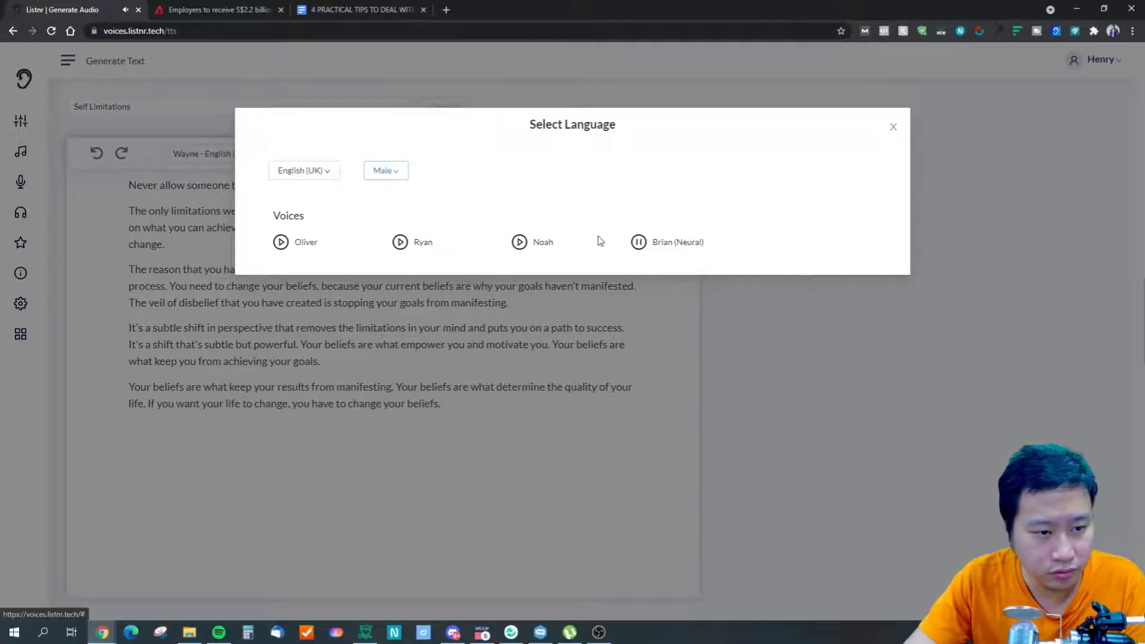
left_click(637, 243)
Switch the English (UK) voices to Female and preview Mia, Libby and Ella.
left_click(394, 173)
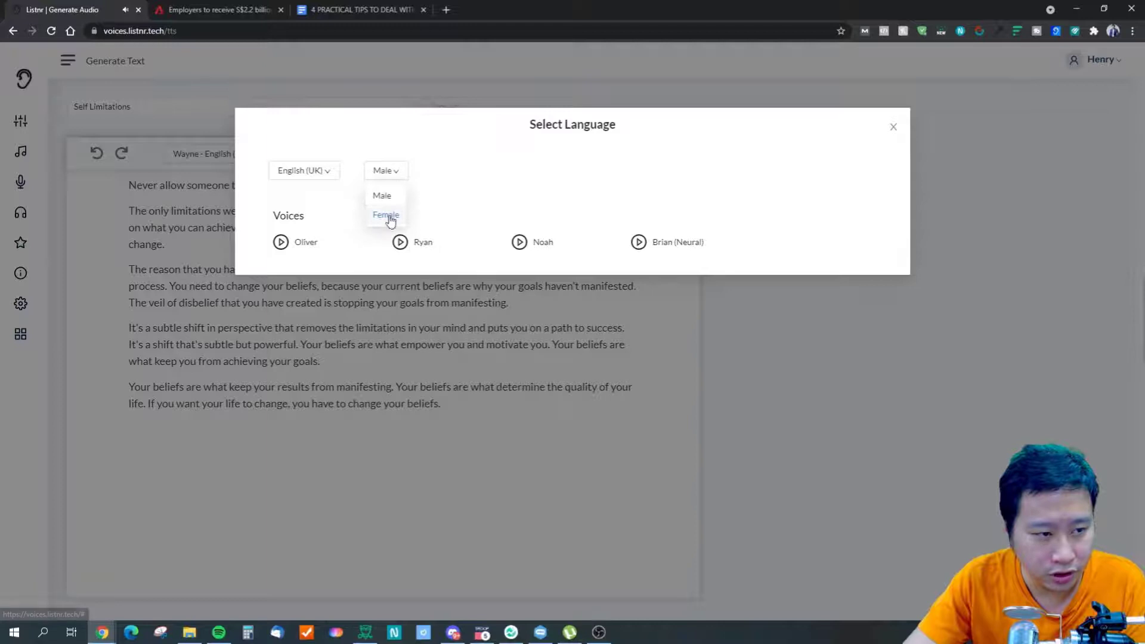
left_click(384, 212)
left_click(399, 245)
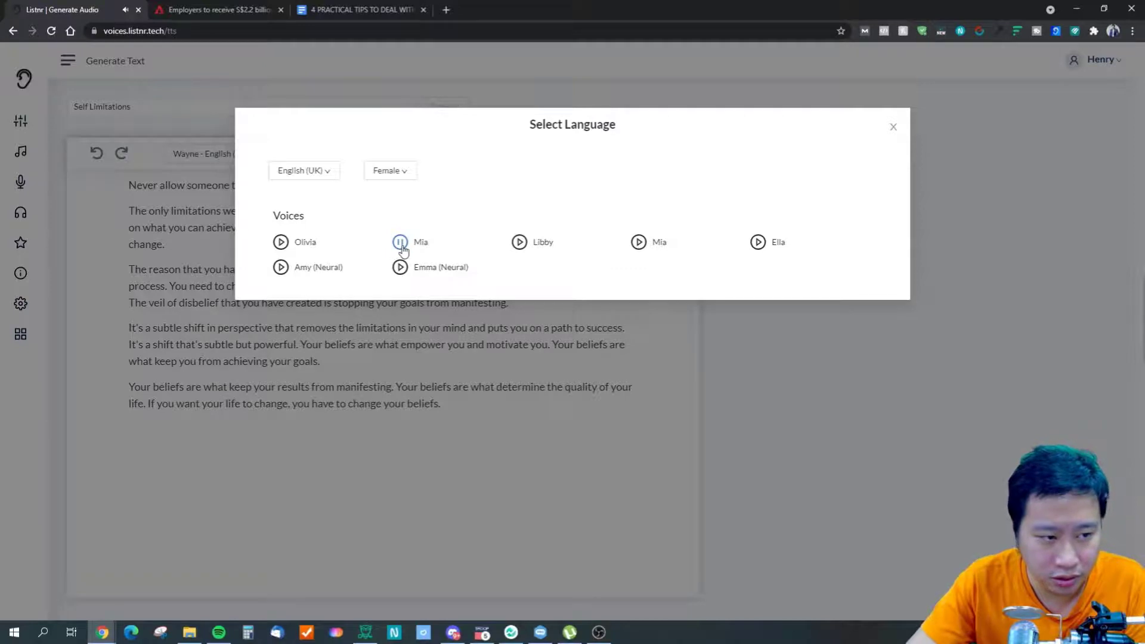
left_click(636, 245)
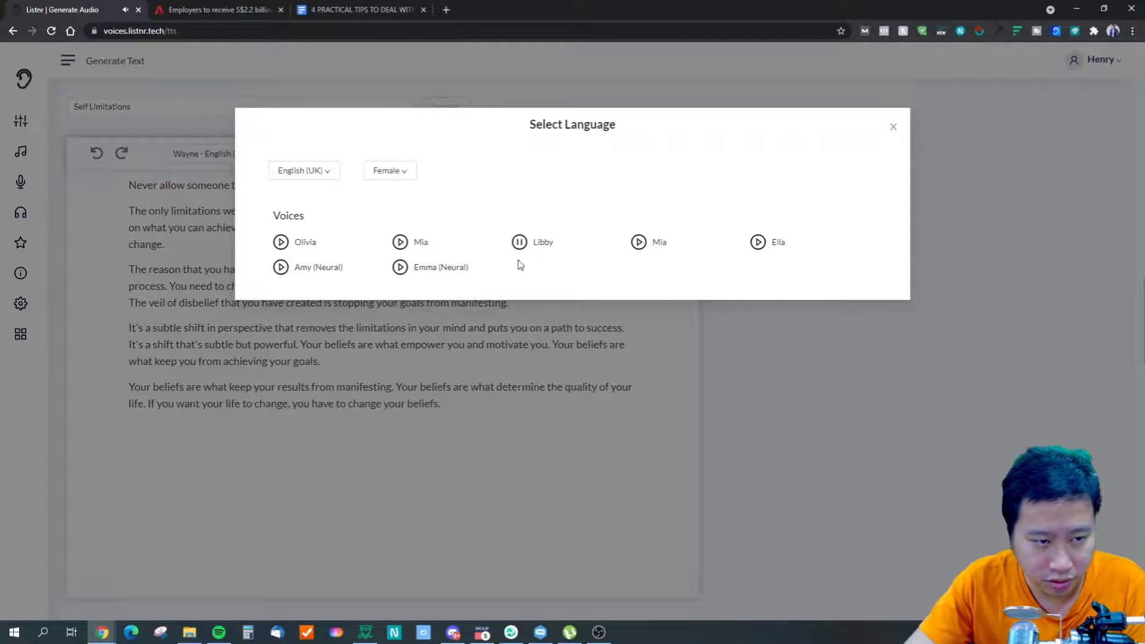
left_click(759, 244)
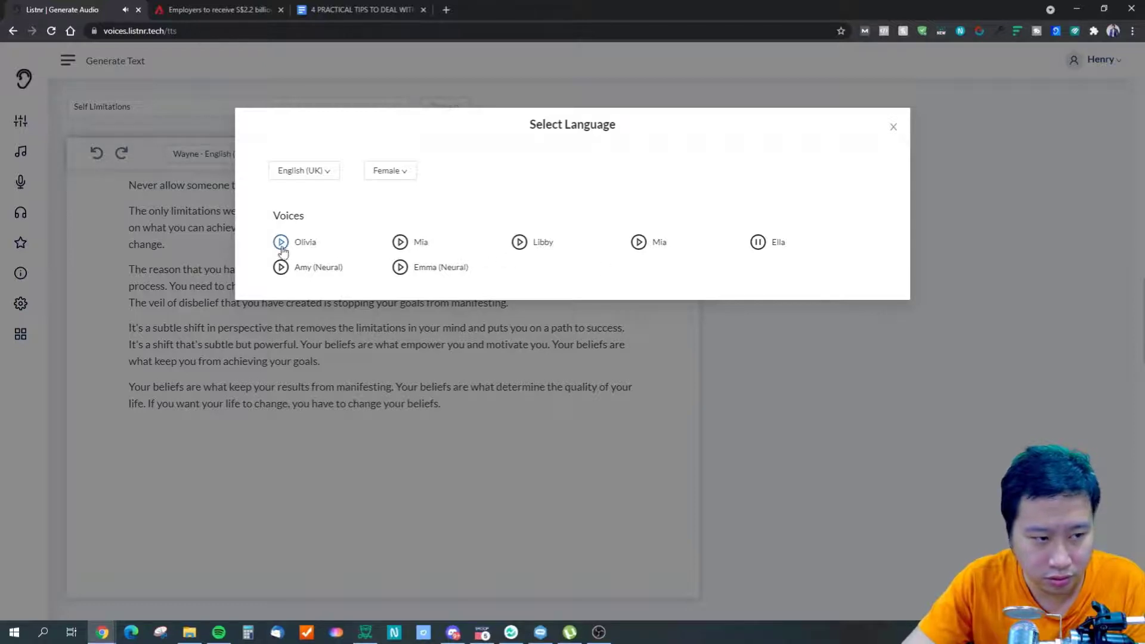
left_click(760, 244)
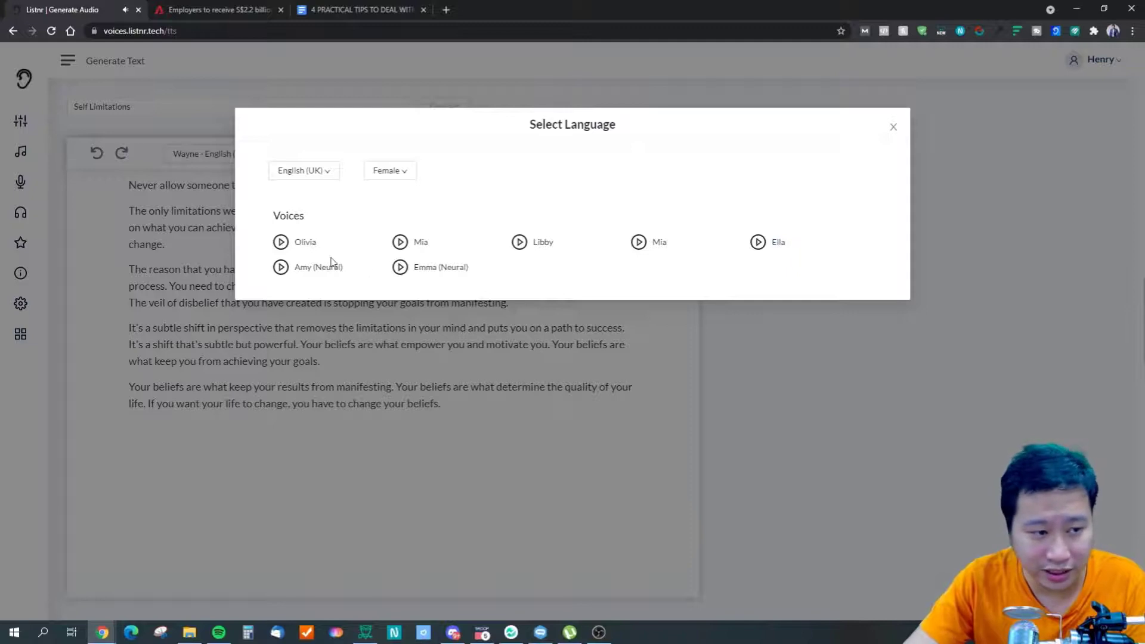
Preview Olivia, replay Mia, and choose Mia - English (UK) as the voice for the script.
left_click(281, 244)
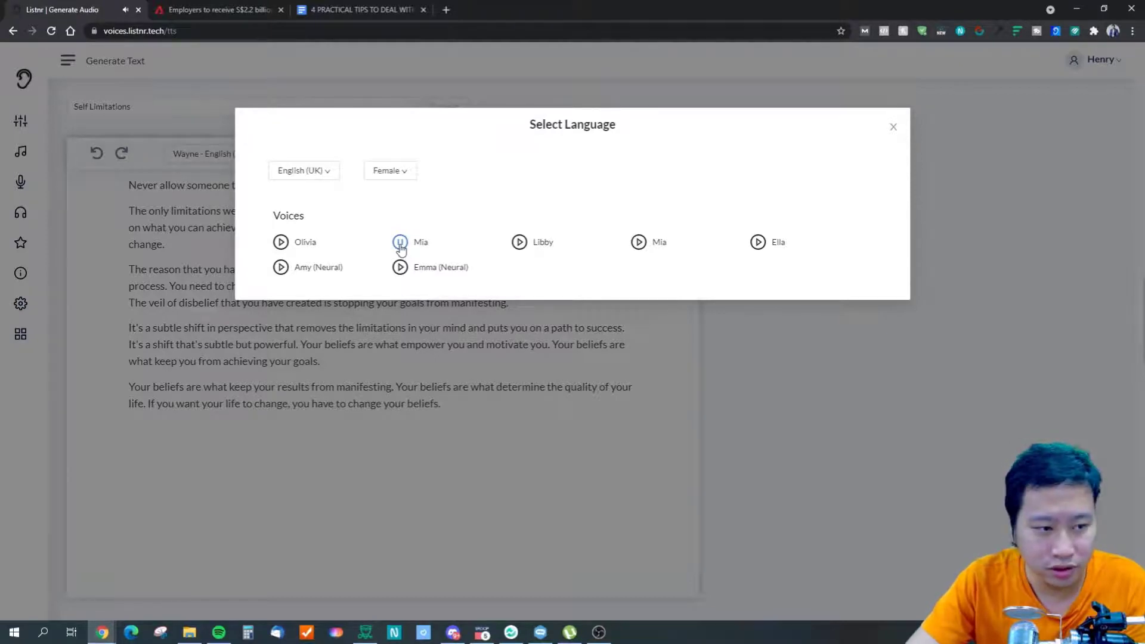
left_click(421, 243)
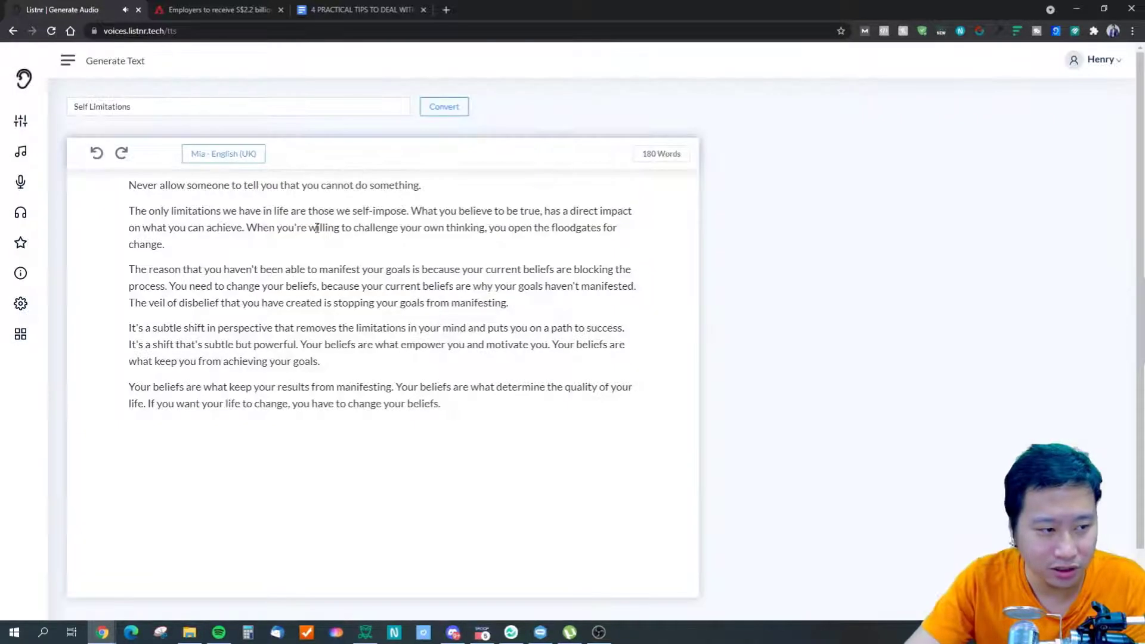
left_click(340, 242)
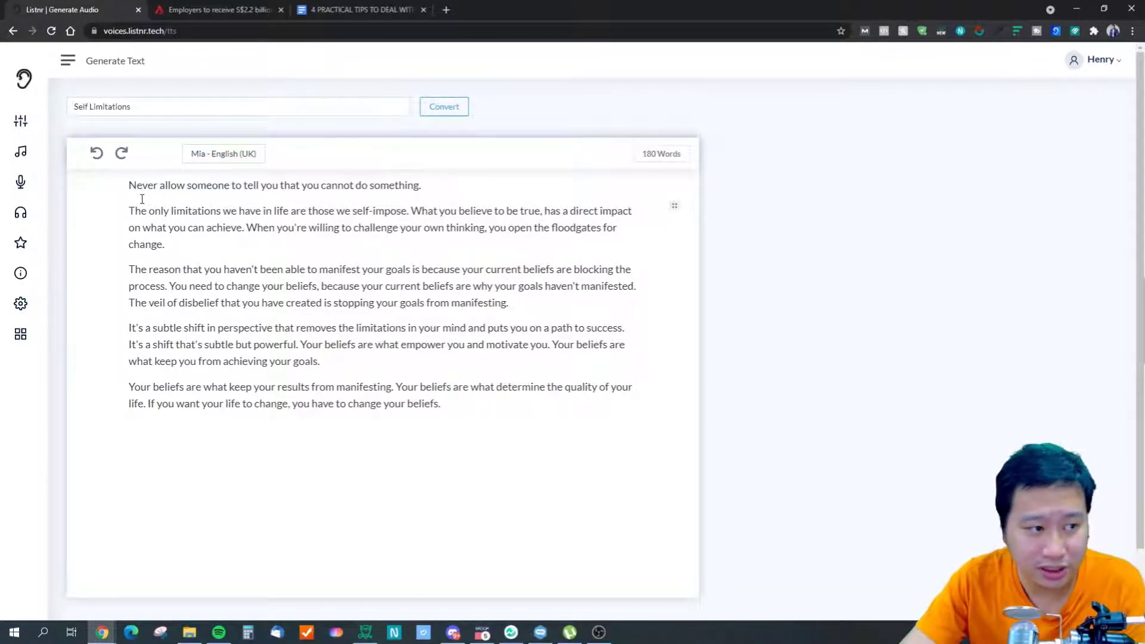
Examine the adjustment and pause options offered for the selected words "Never allow" in the opening sentence.
left_click_drag(129, 186, 186, 187)
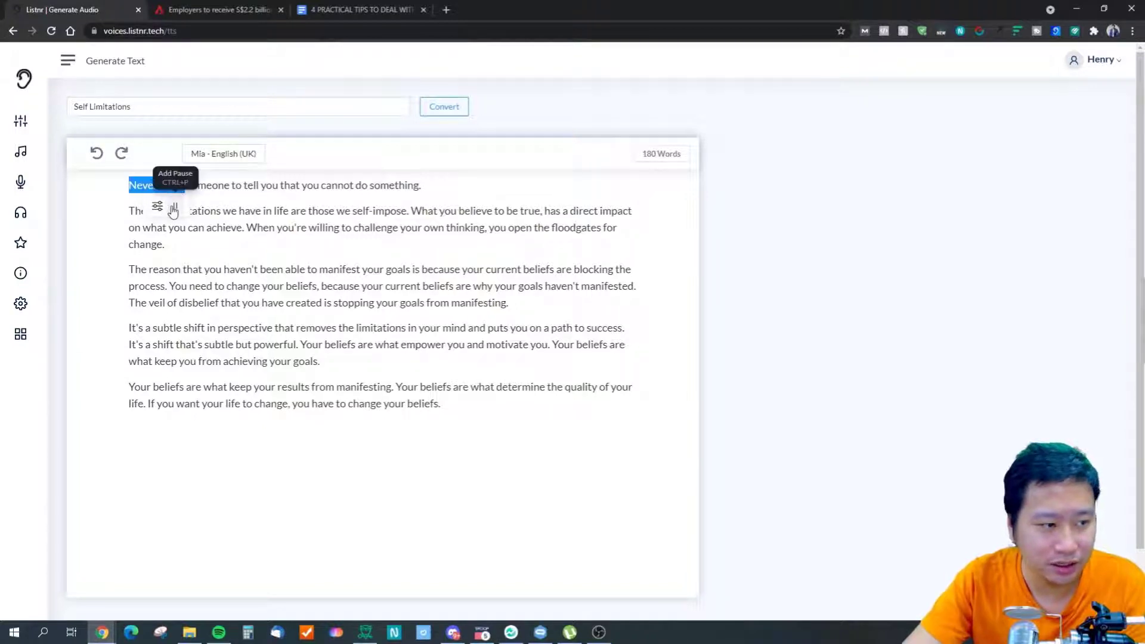
left_click(192, 189)
left_click_drag(117, 189, 297, 222)
left_click(298, 225)
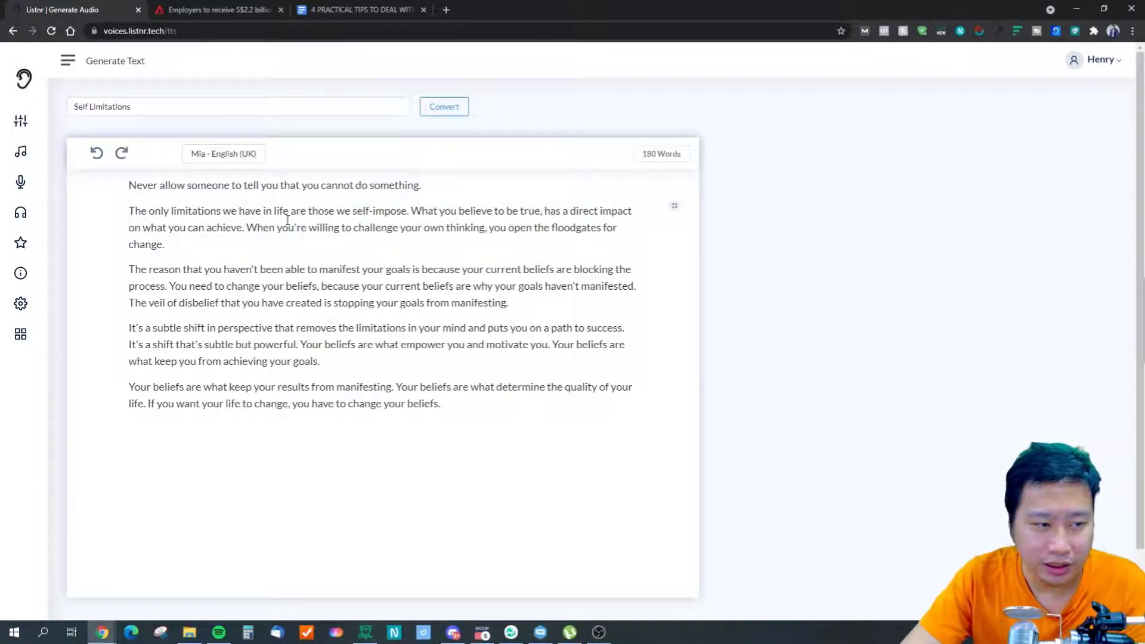
left_click(423, 185)
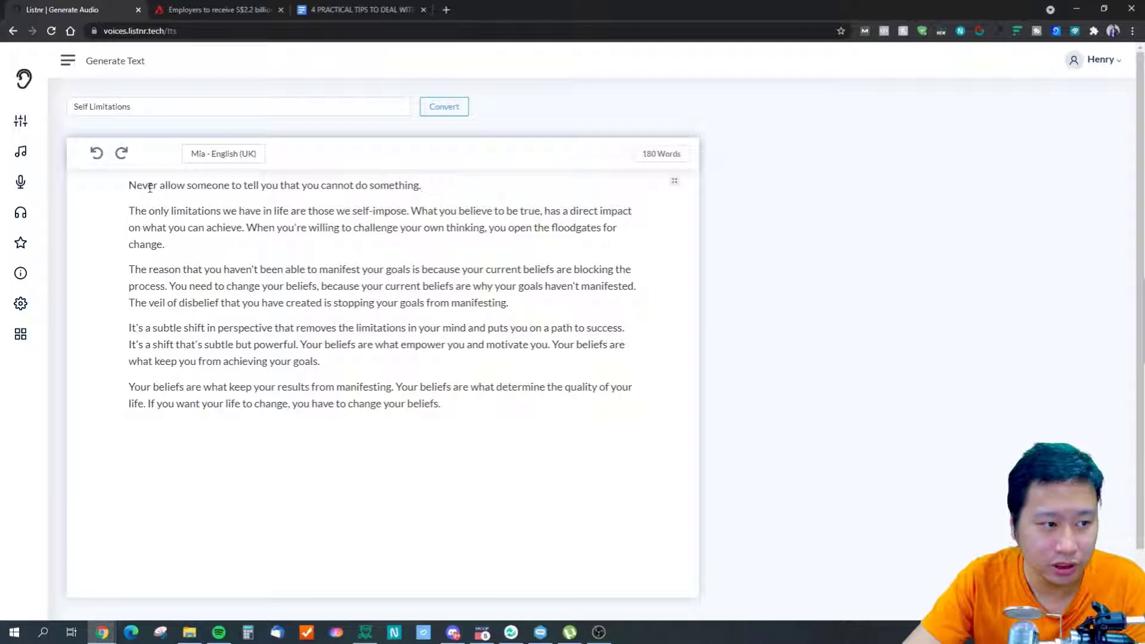
triple_click(174, 183)
left_click(391, 211)
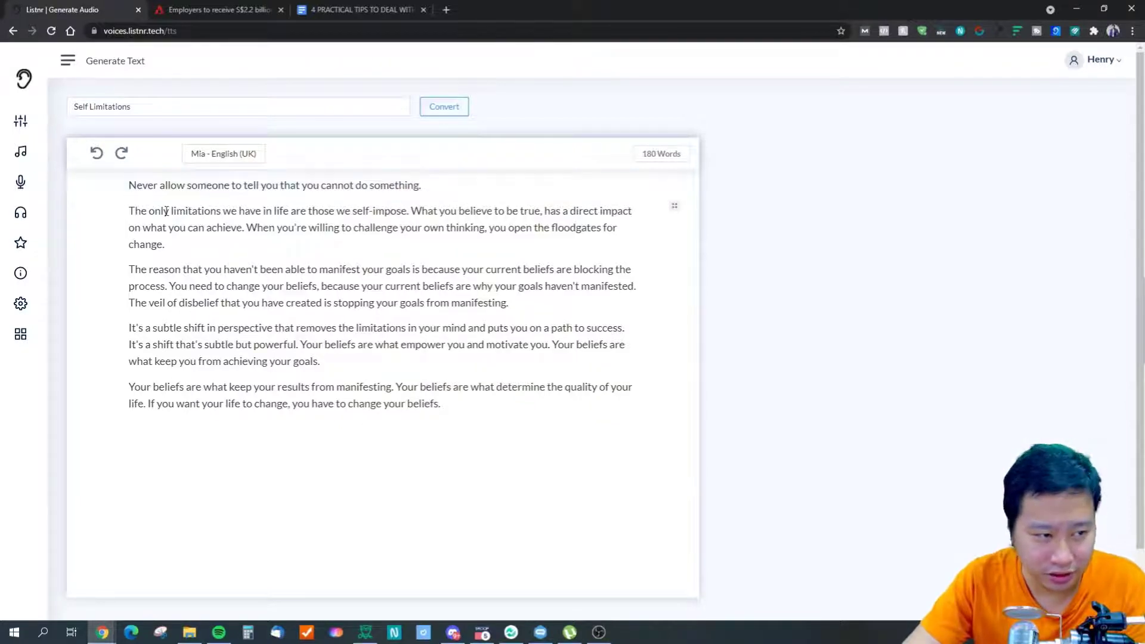
left_click_drag(129, 185, 189, 184)
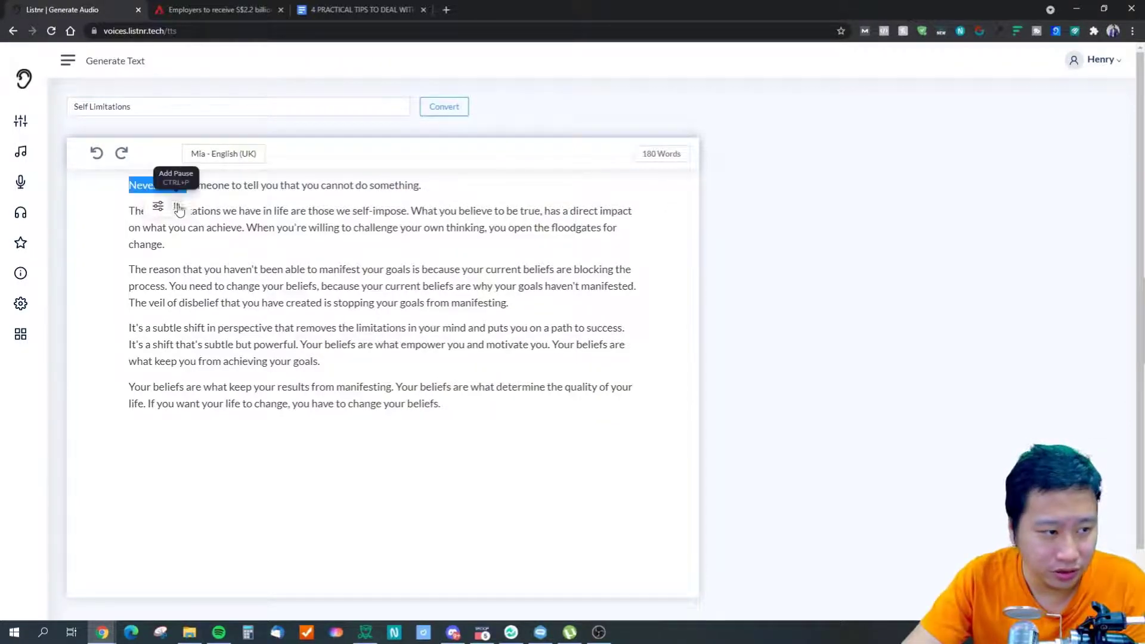
left_click(284, 227)
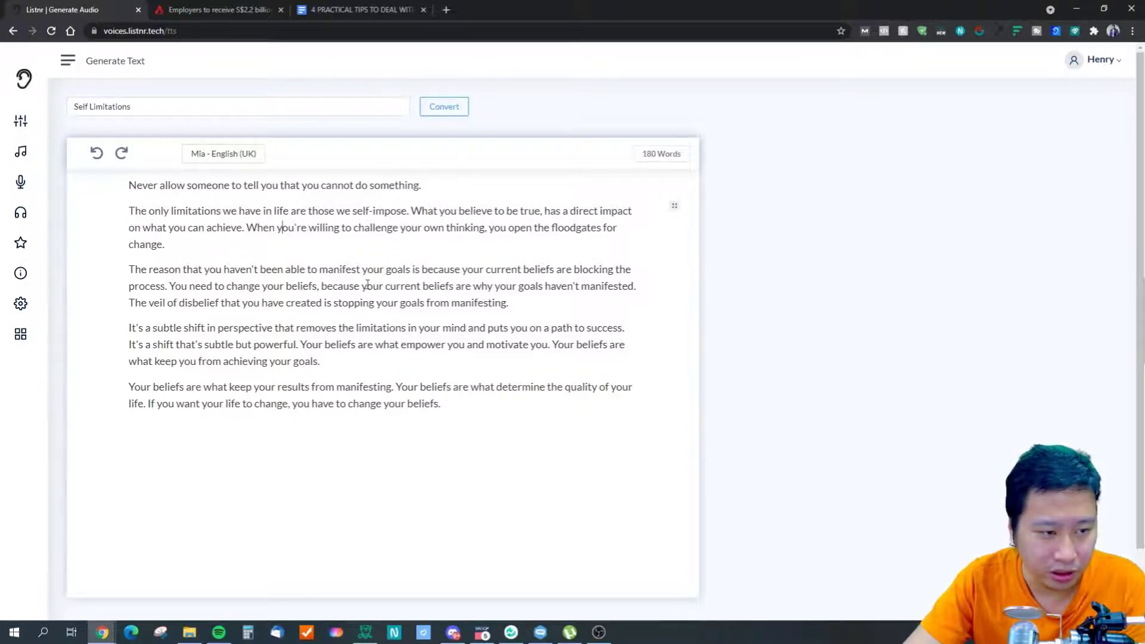
Add a pause after "The reason that you haven't been able to manifest your goals" in the third paragraph.
double_click(134, 268)
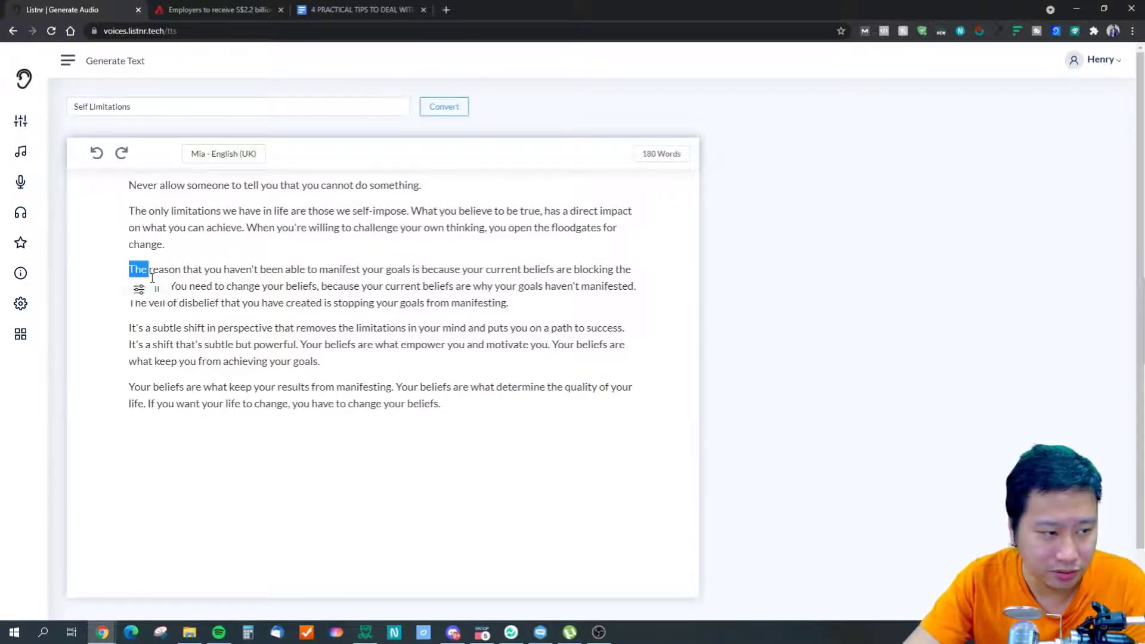
left_click(168, 287, "shift")
left_click(264, 282)
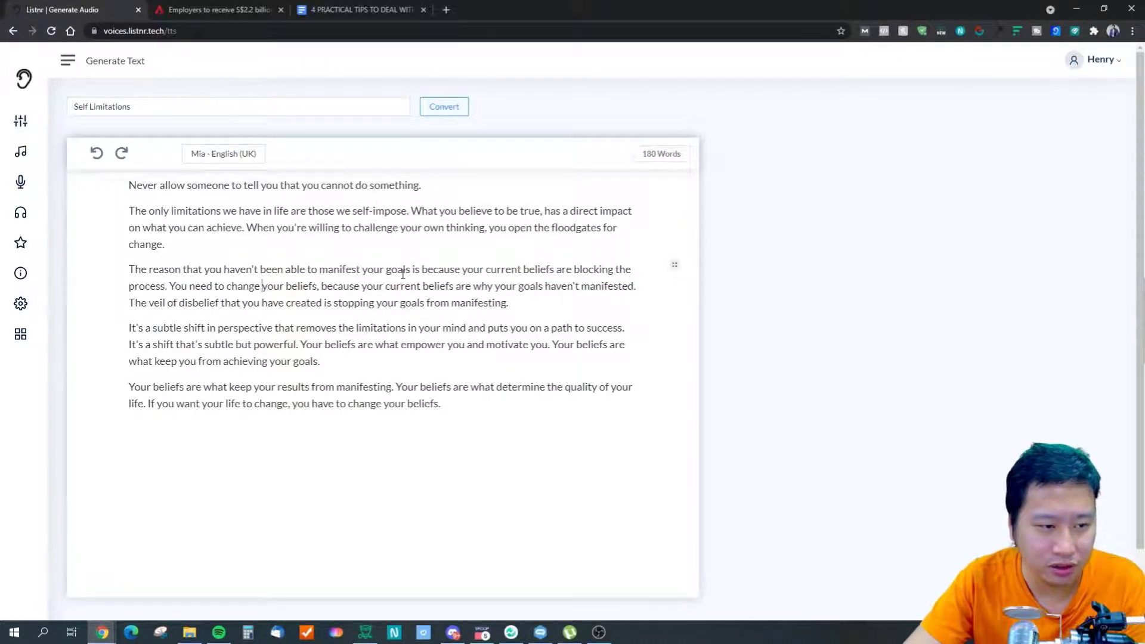
double_click(322, 269)
left_click(193, 269)
left_click_drag(129, 269, 410, 270)
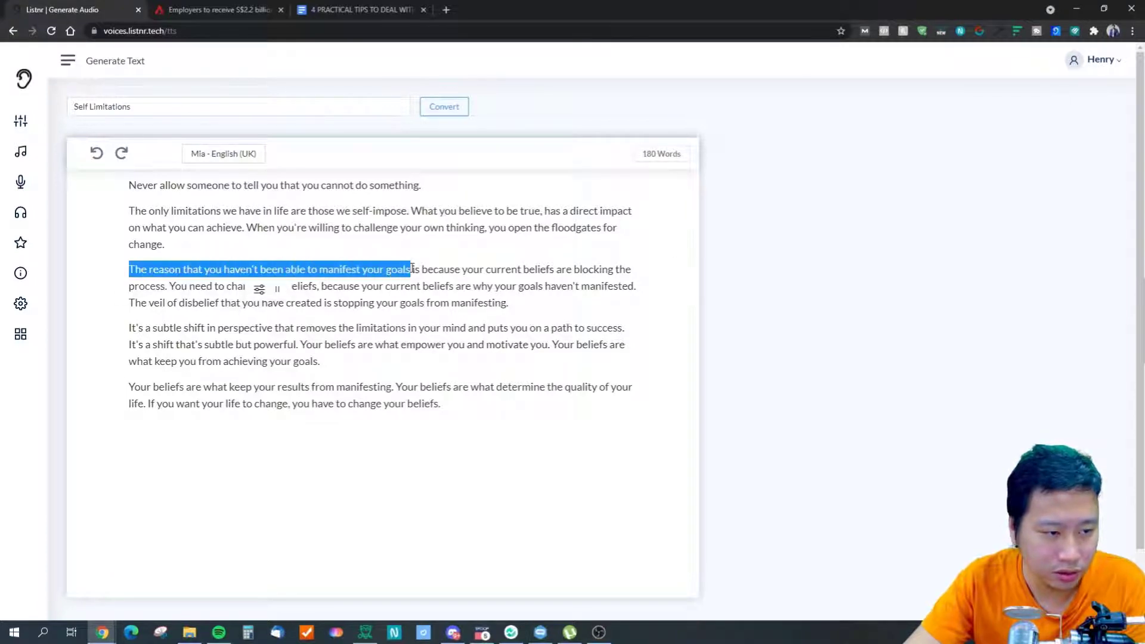
left_click(275, 292)
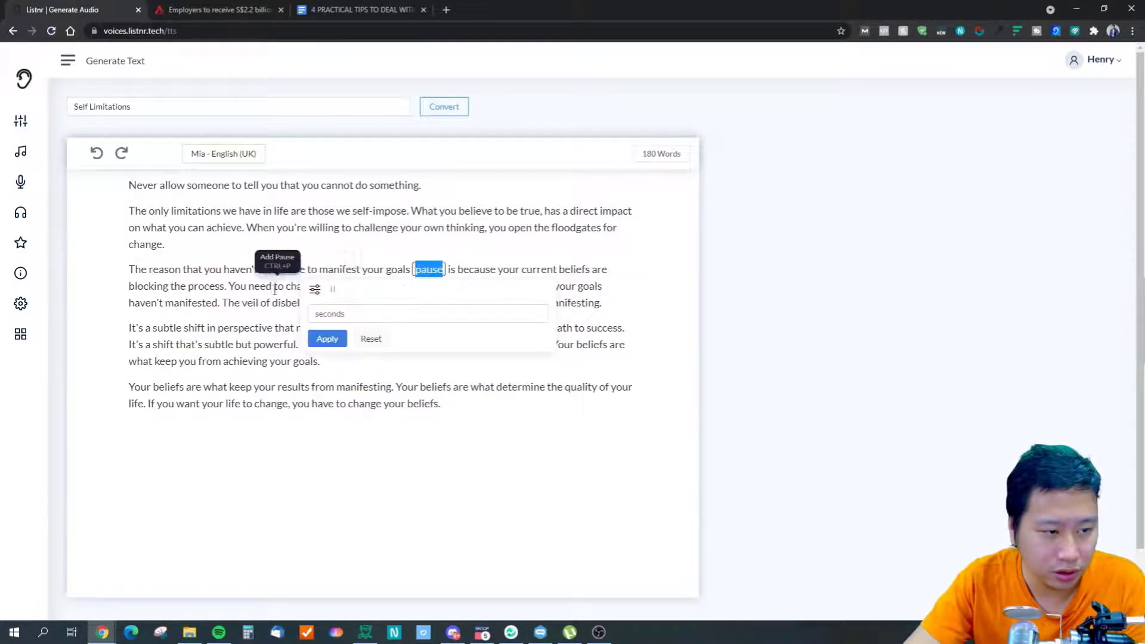
left_click(440, 278)
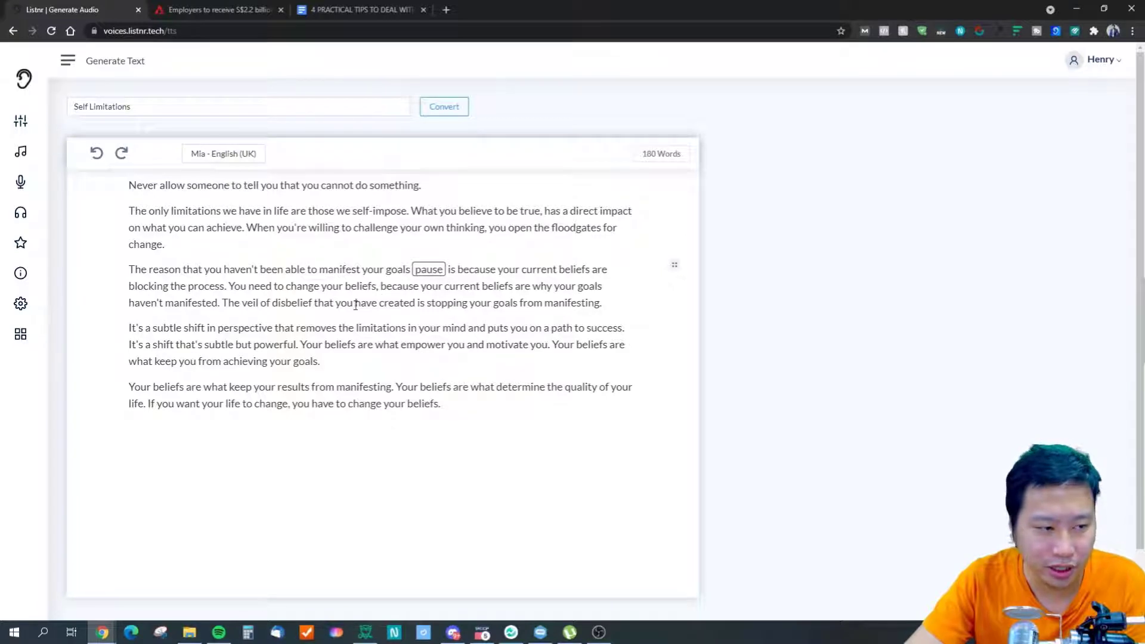
Add a pause after "The veil of disbelief that you have created" in the third paragraph.
left_click_drag(234, 304, 421, 305)
left_click_drag(223, 304, 416, 307)
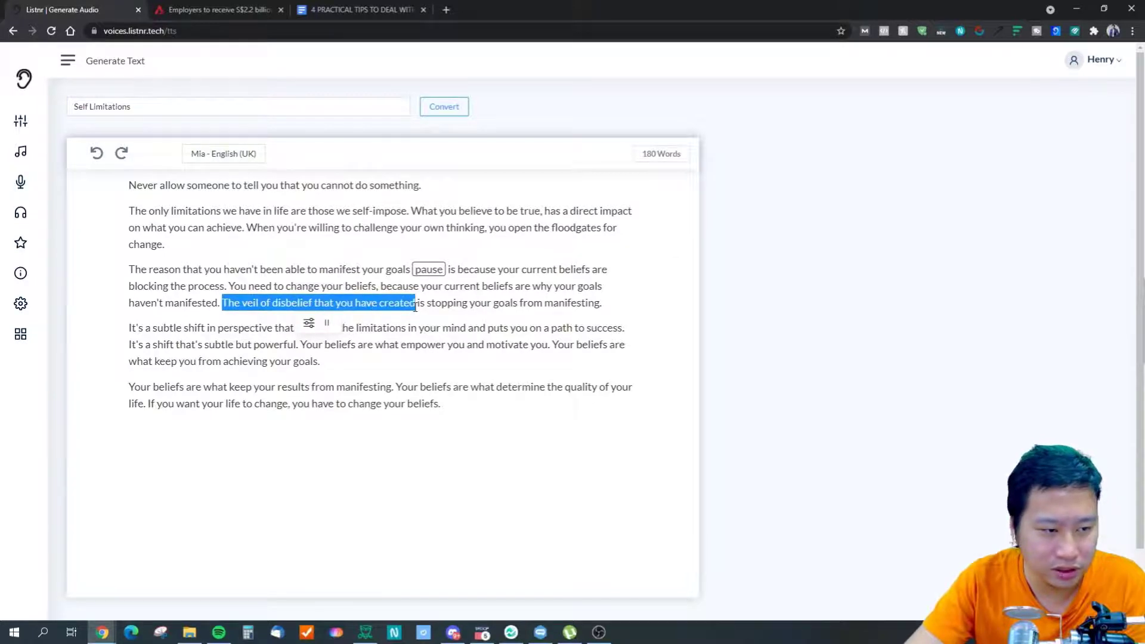
left_click(326, 323)
left_click(332, 370)
left_click(499, 303)
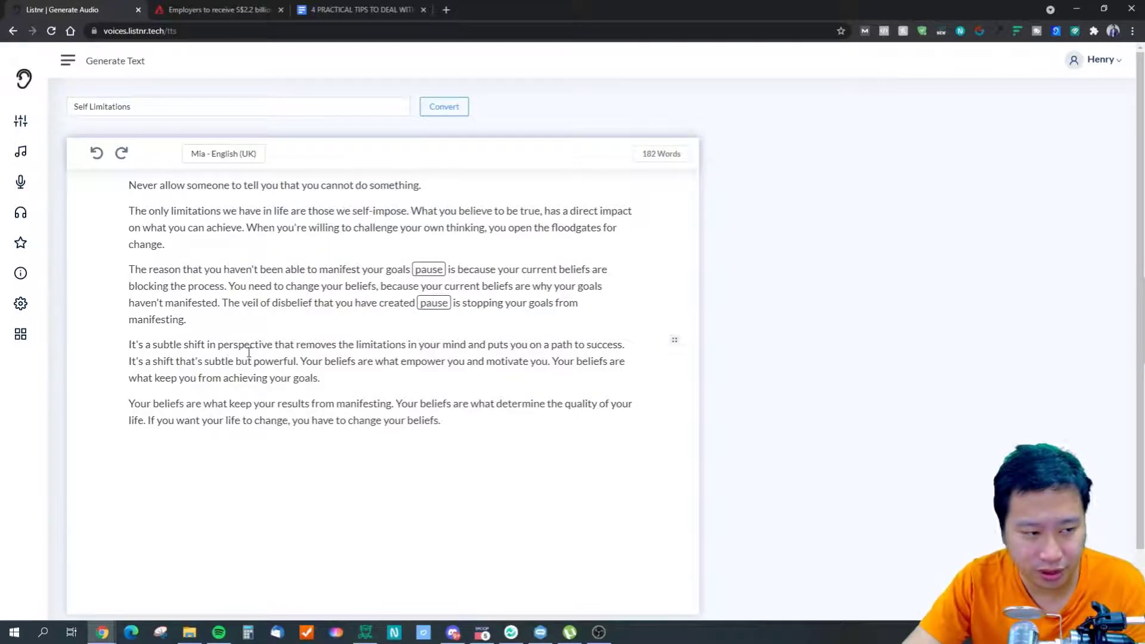
Add a pause after "It's a subtle shift in perspective" at the start of the fourth paragraph.
left_click_drag(130, 345, 232, 345)
left_click_drag(128, 345, 273, 345)
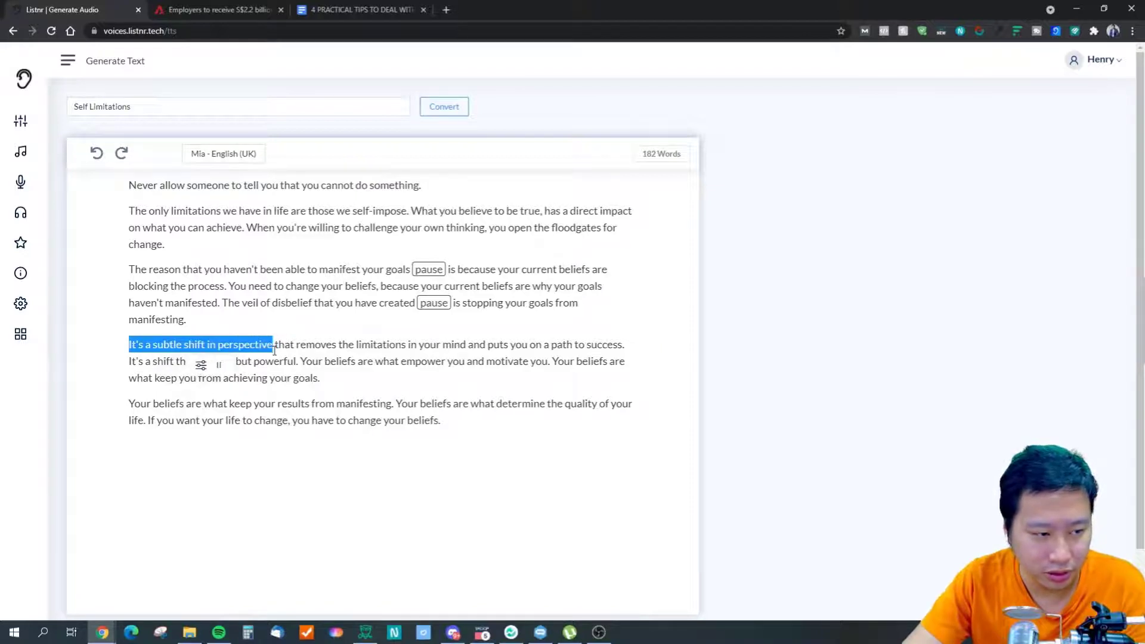
left_click(219, 365)
left_click(409, 344)
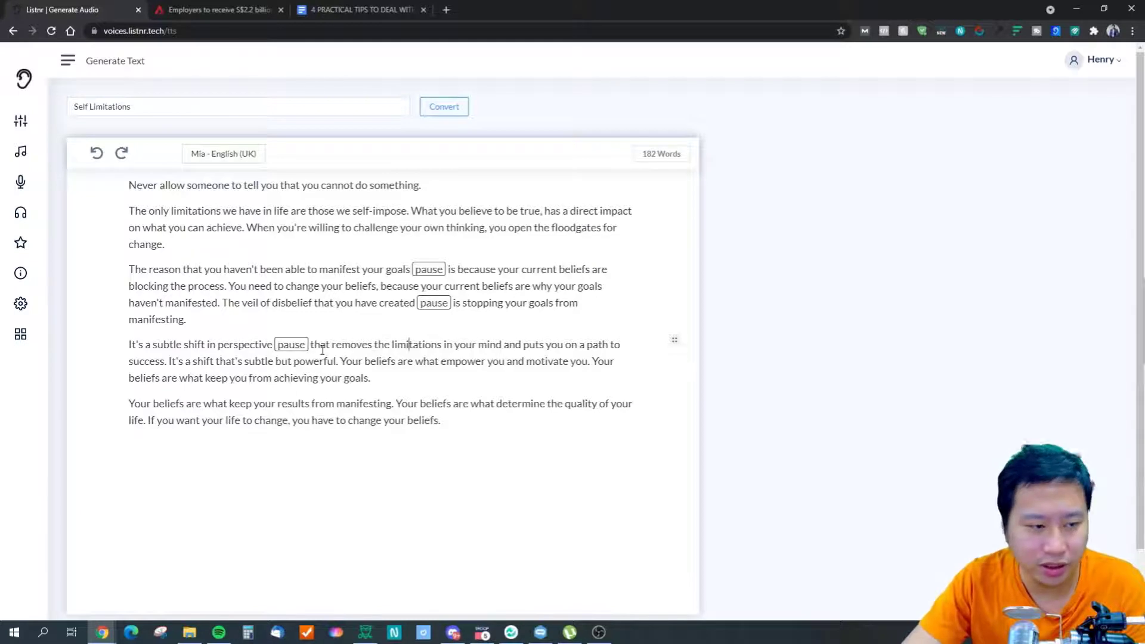
Add a pause after "that removes the limitations in your mind" in the fourth paragraph.
left_click_drag(311, 345, 502, 343)
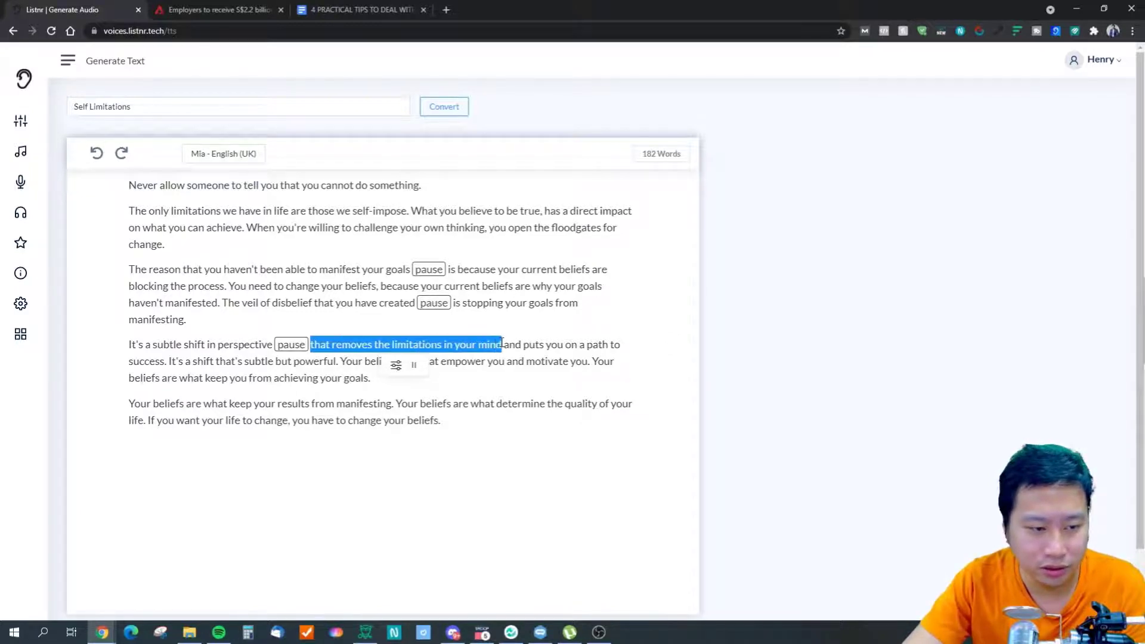
left_click(414, 364)
left_click(296, 324)
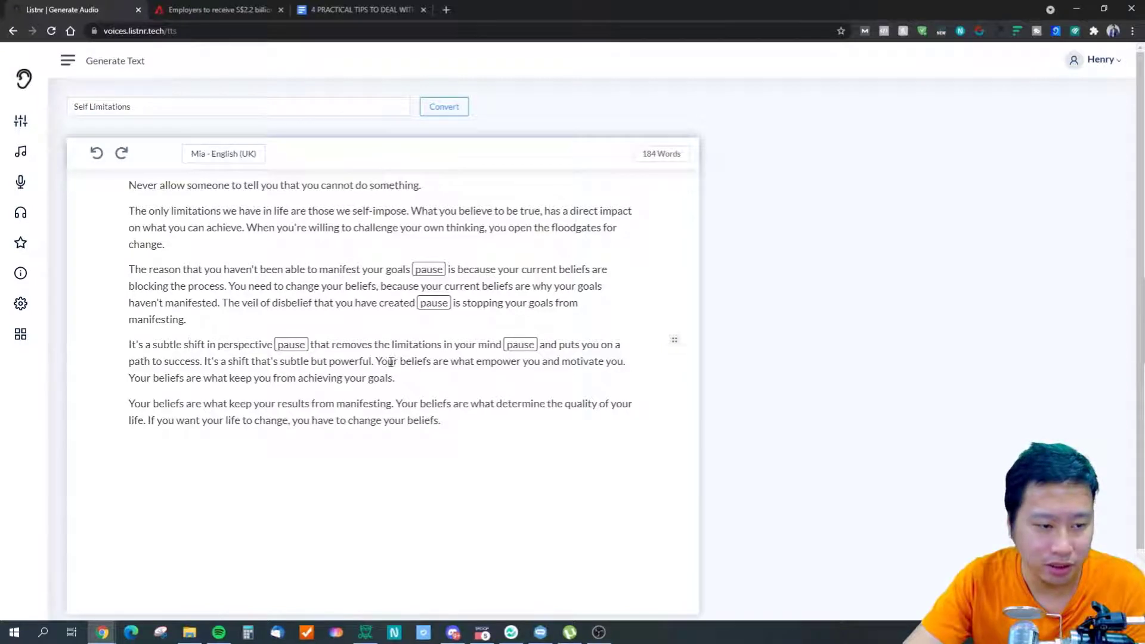
Add a pause after "Your beliefs are what empower you" in the fourth paragraph.
left_click_drag(377, 362, 541, 362)
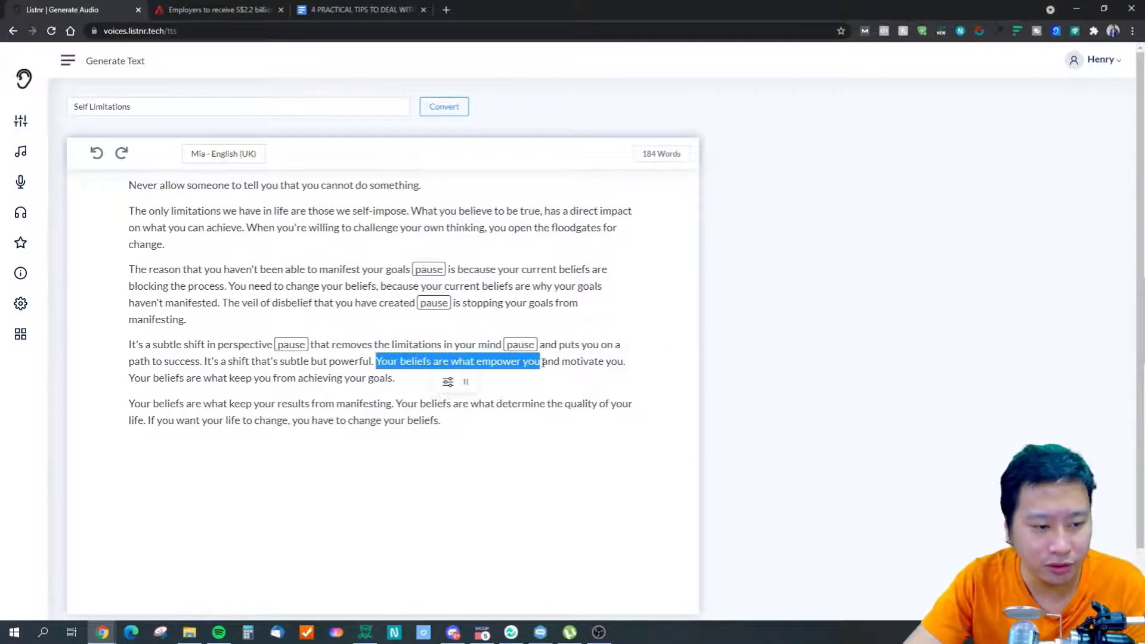
left_click(372, 361)
left_click_drag(376, 361, 543, 363)
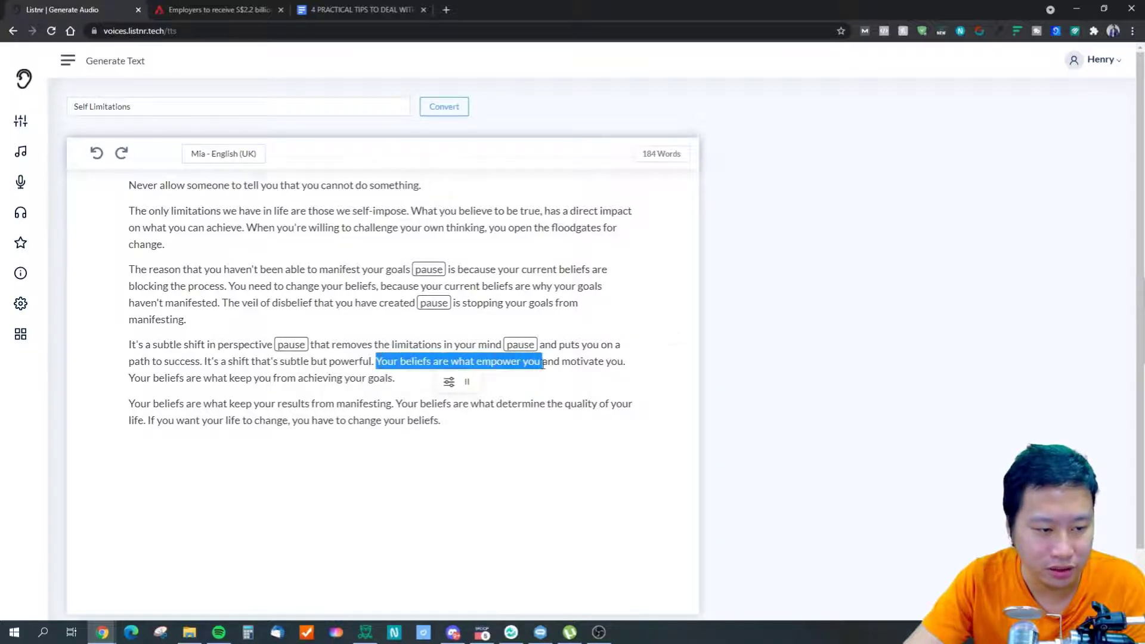
left_click(467, 382)
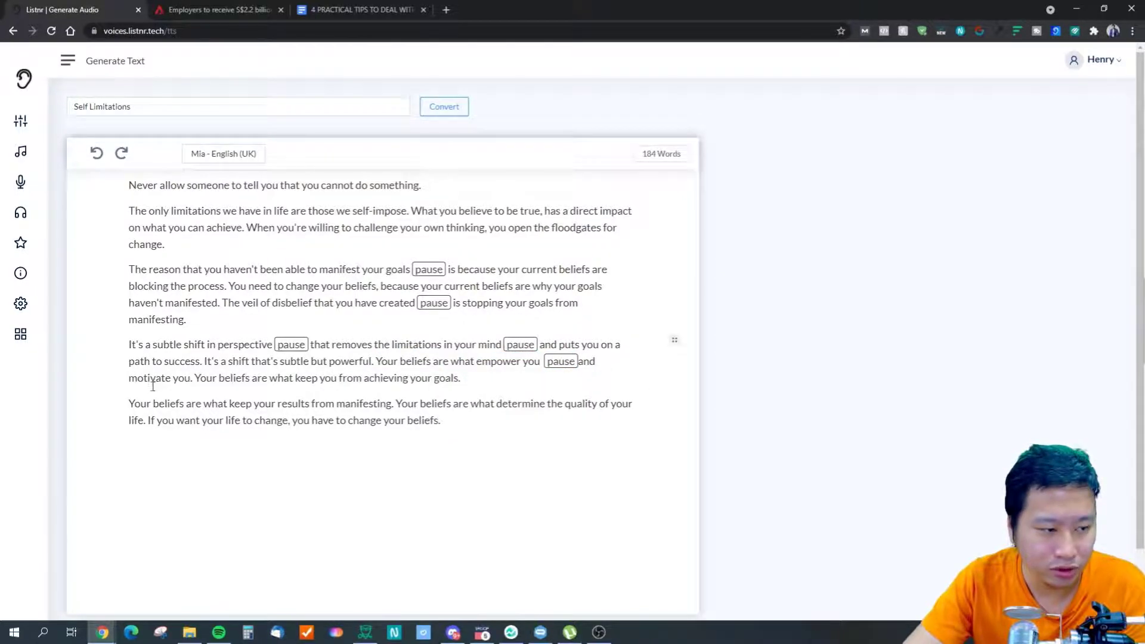
left_click_drag(195, 383, 366, 380)
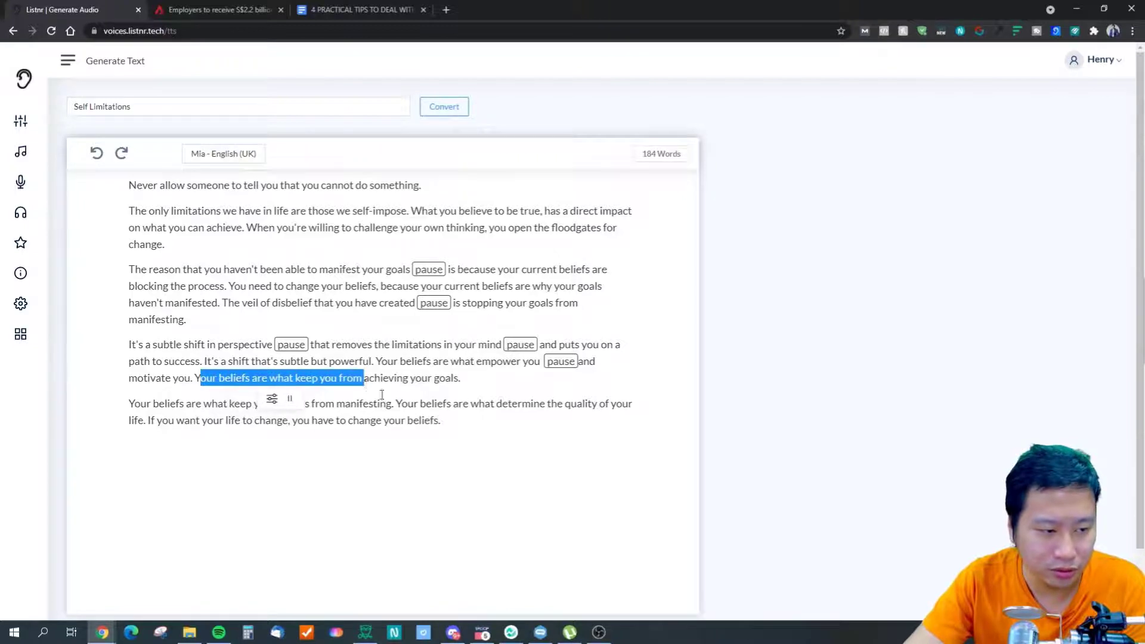
left_click(403, 420)
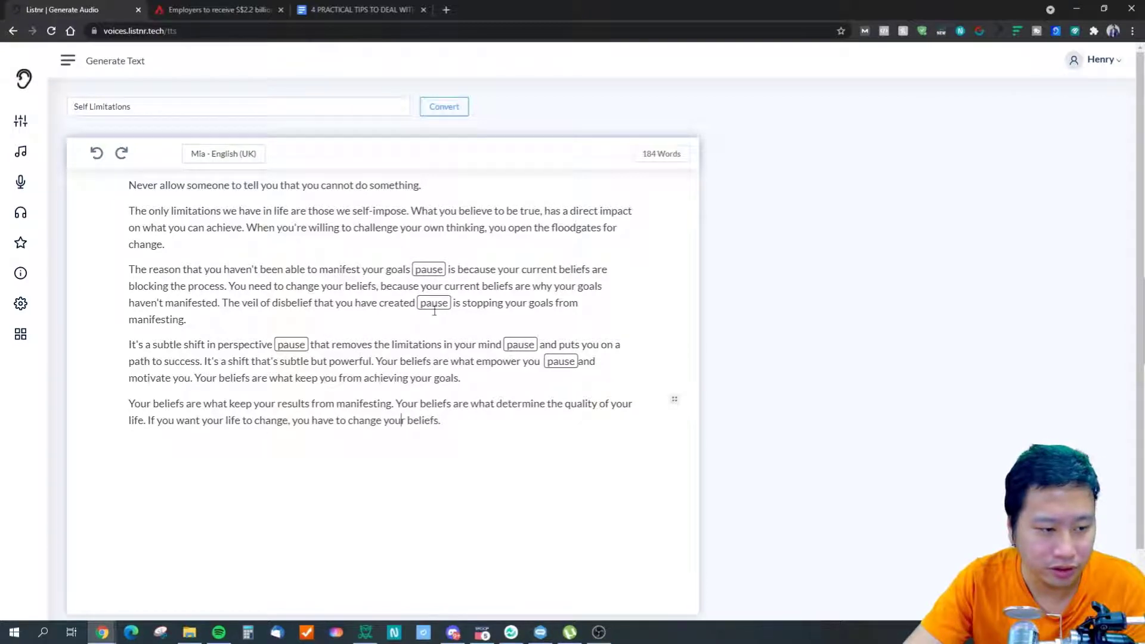
left_click(293, 218)
Examine the volume and say-as options for the opening words "Never allow so", and reset the formatting on them.
left_click_drag(128, 185, 204, 194)
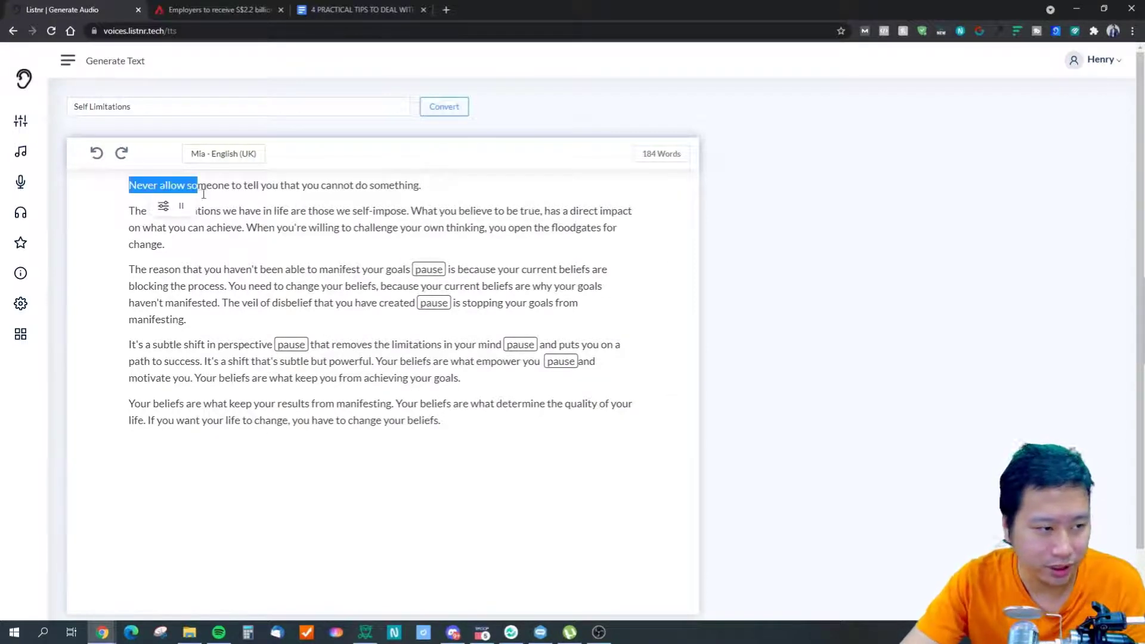
left_click(163, 206)
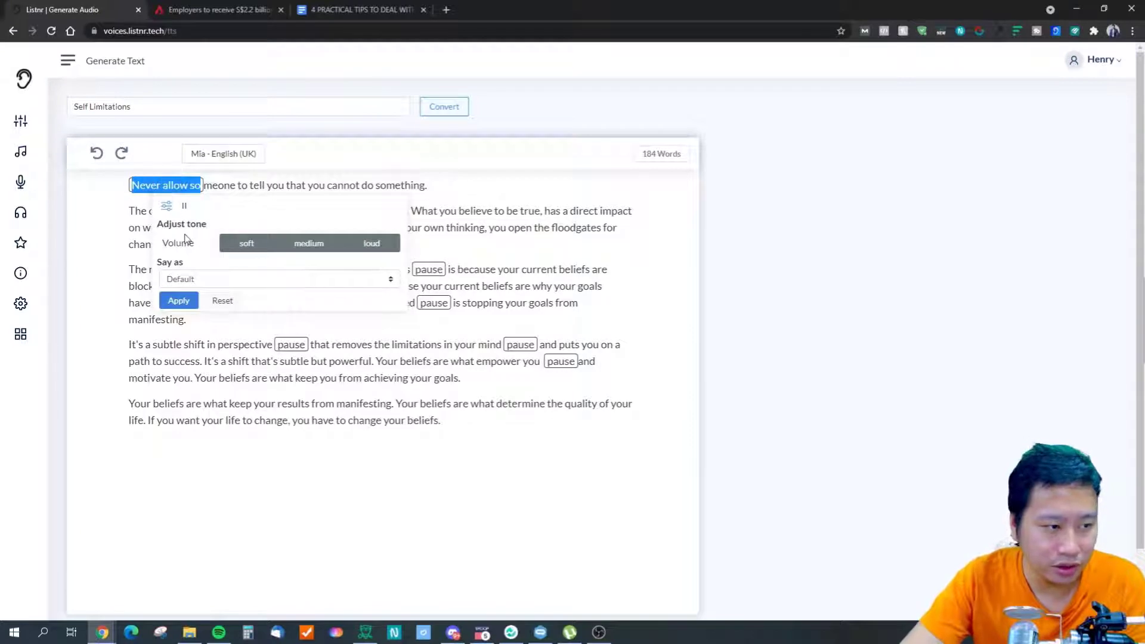
left_click(237, 282)
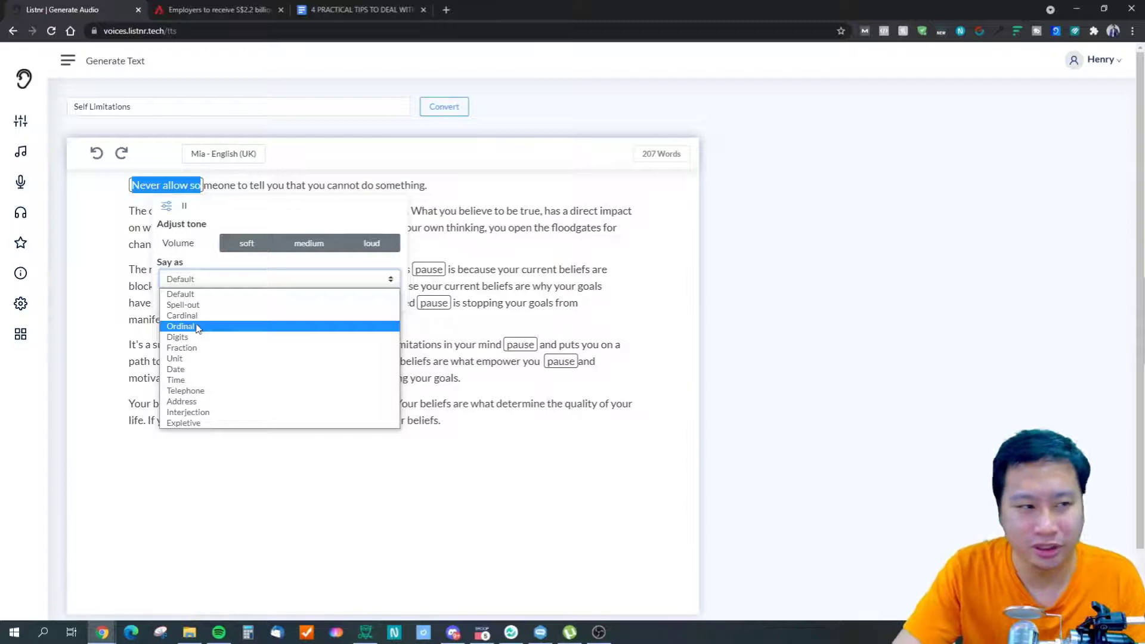
left_click(179, 243)
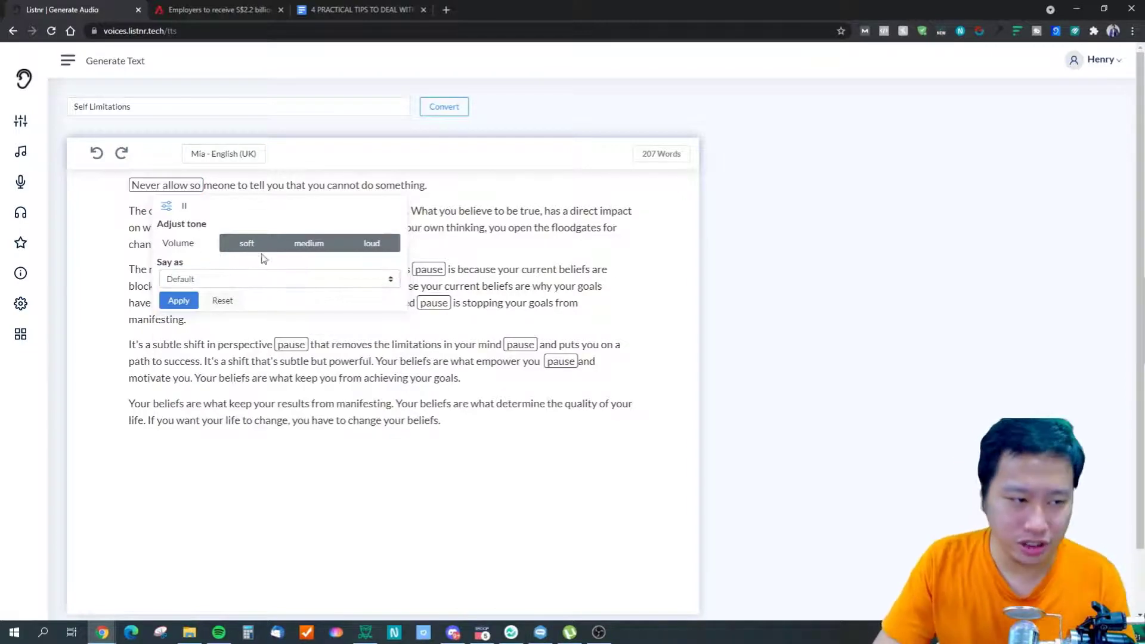
left_click(485, 245)
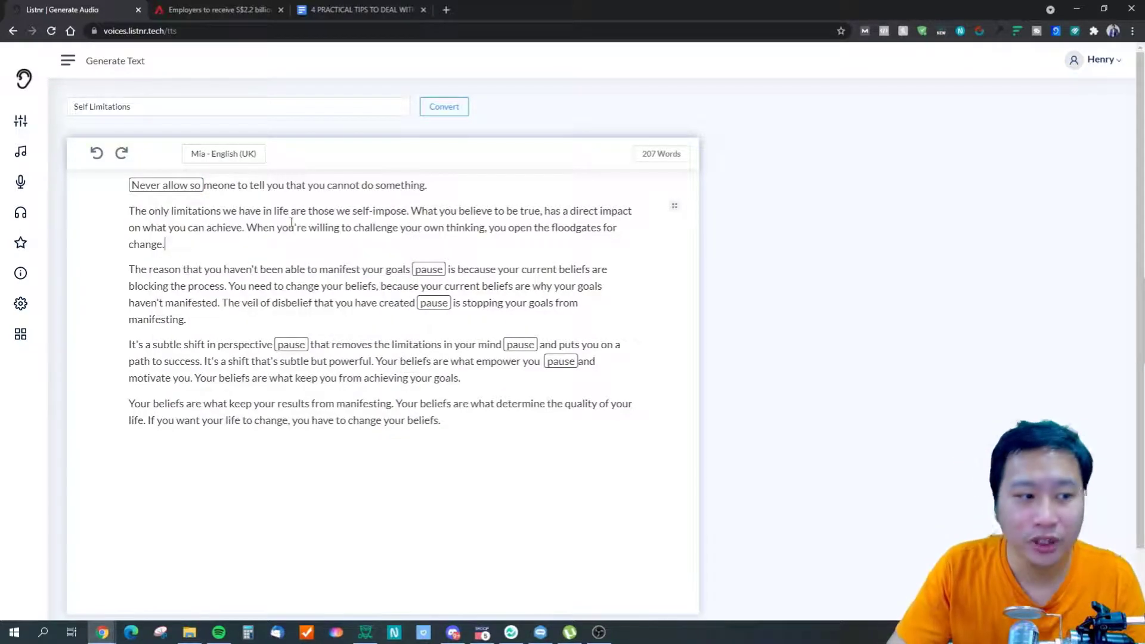
left_click(202, 187)
left_click(222, 301)
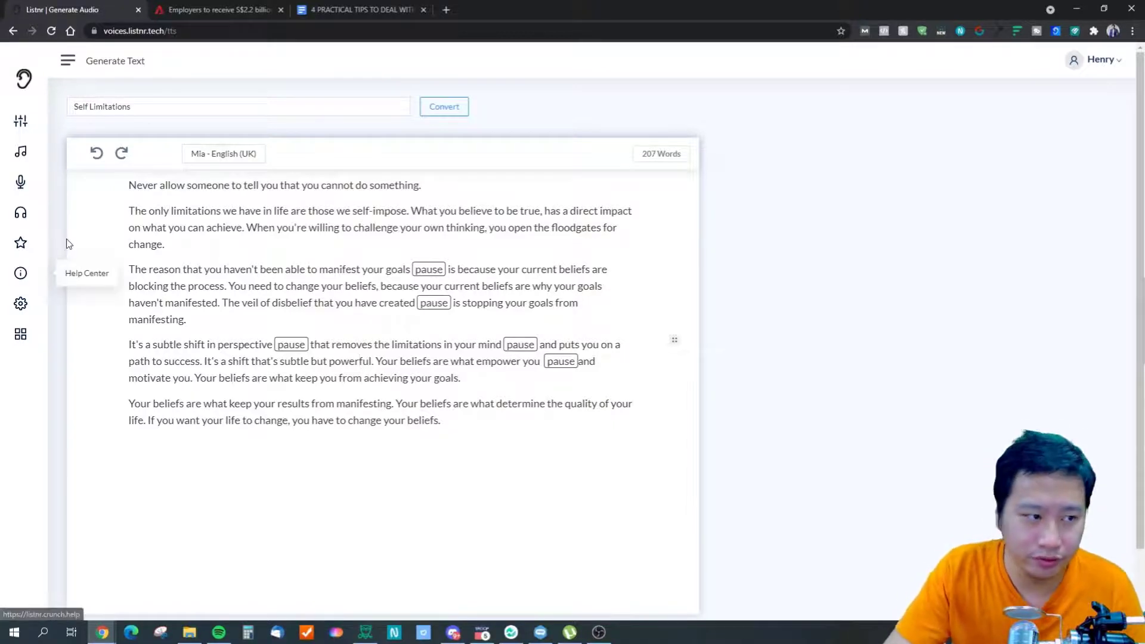
Set the volume of "Never allow someone" in the first paragraph to loud.
left_click_drag(129, 186, 231, 186)
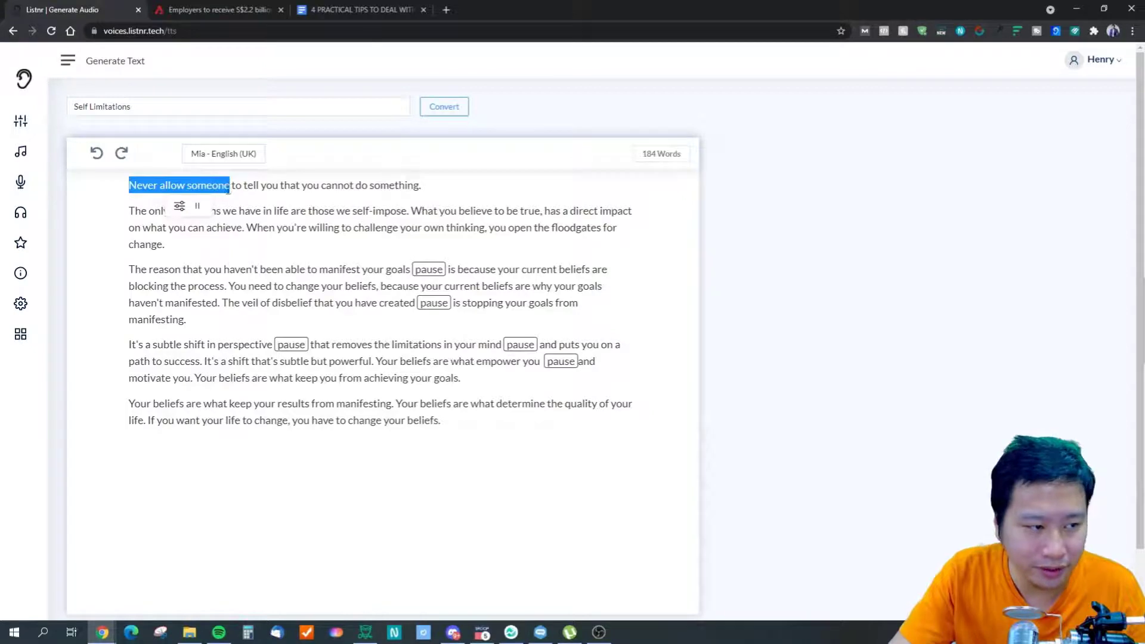
left_click(180, 209)
left_click(389, 245)
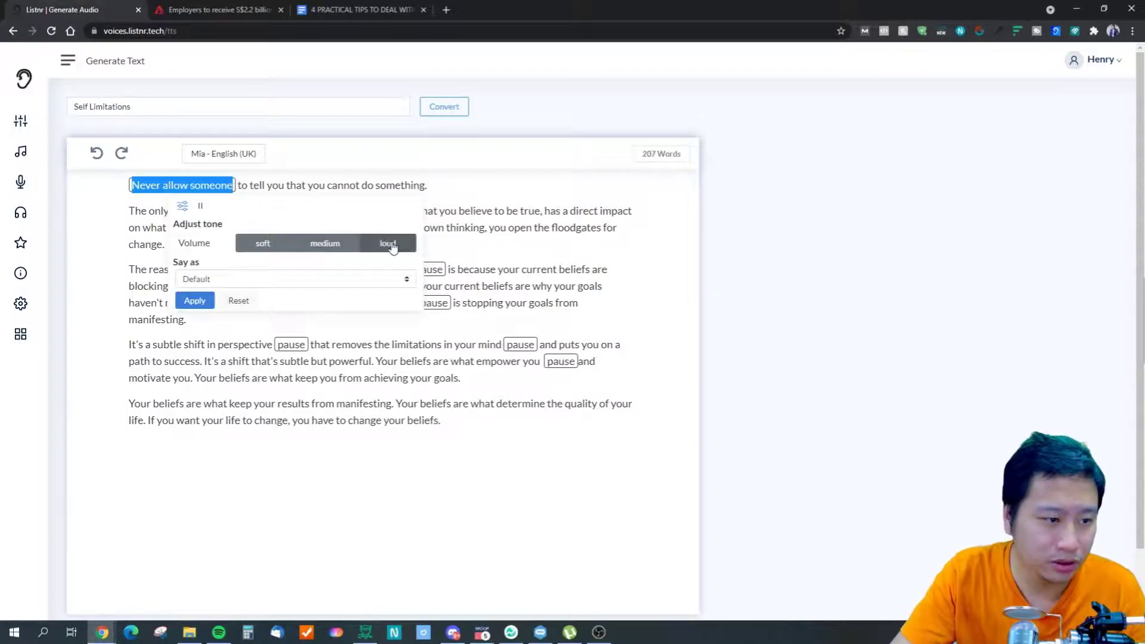
left_click(449, 239)
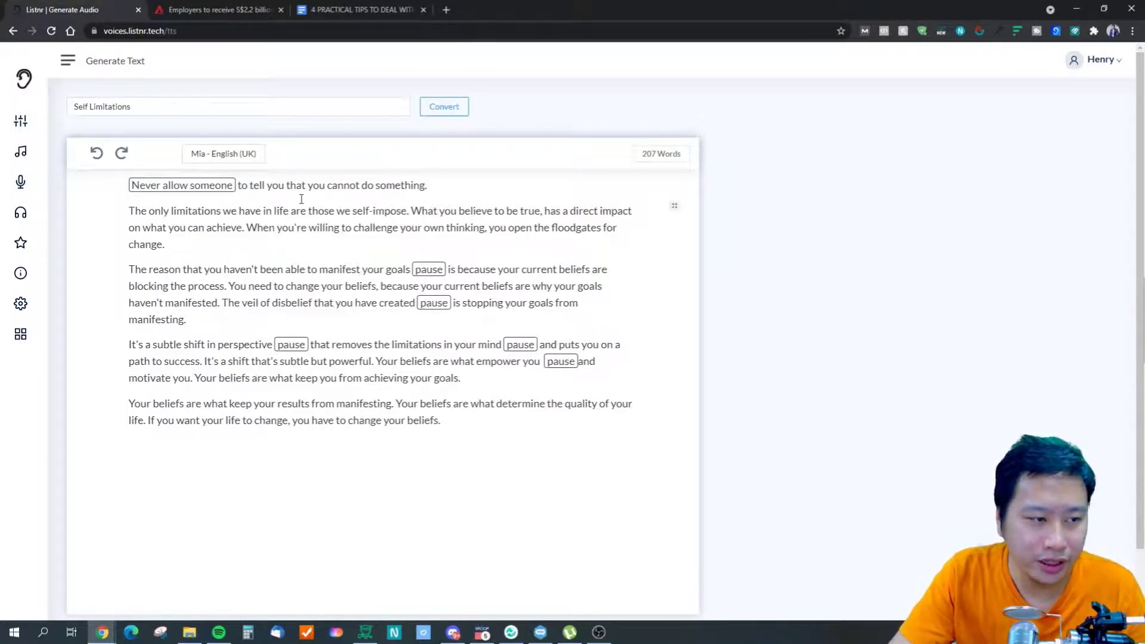
Set the volume of "you cannot do something." at the end of the first paragraph to loud.
left_click_drag(306, 186, 428, 189)
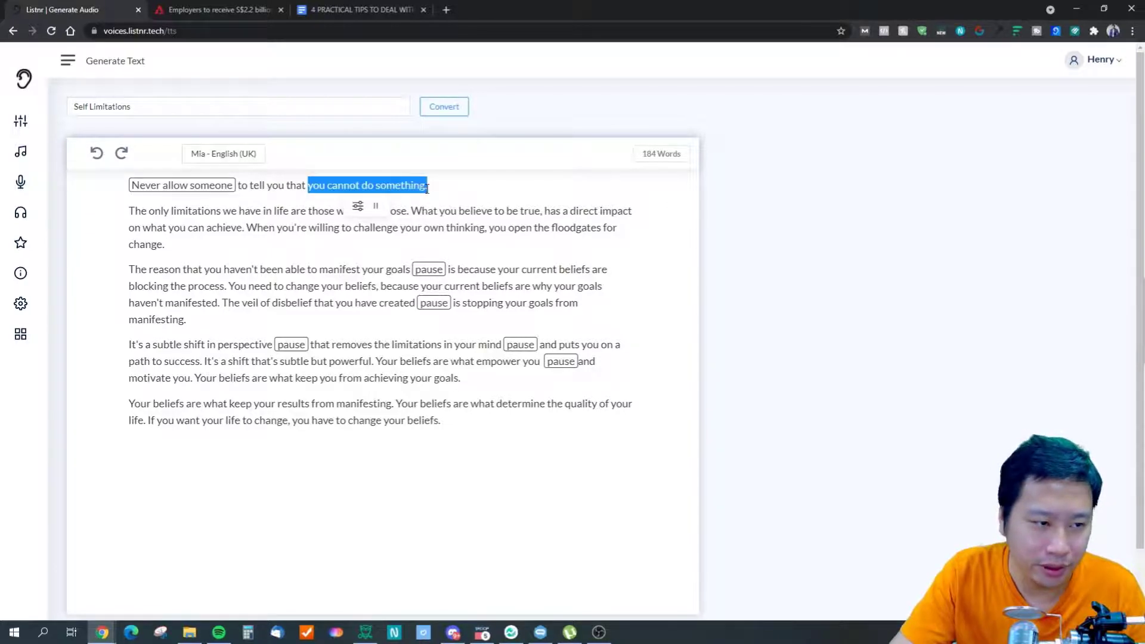
left_click(358, 207)
left_click(454, 243)
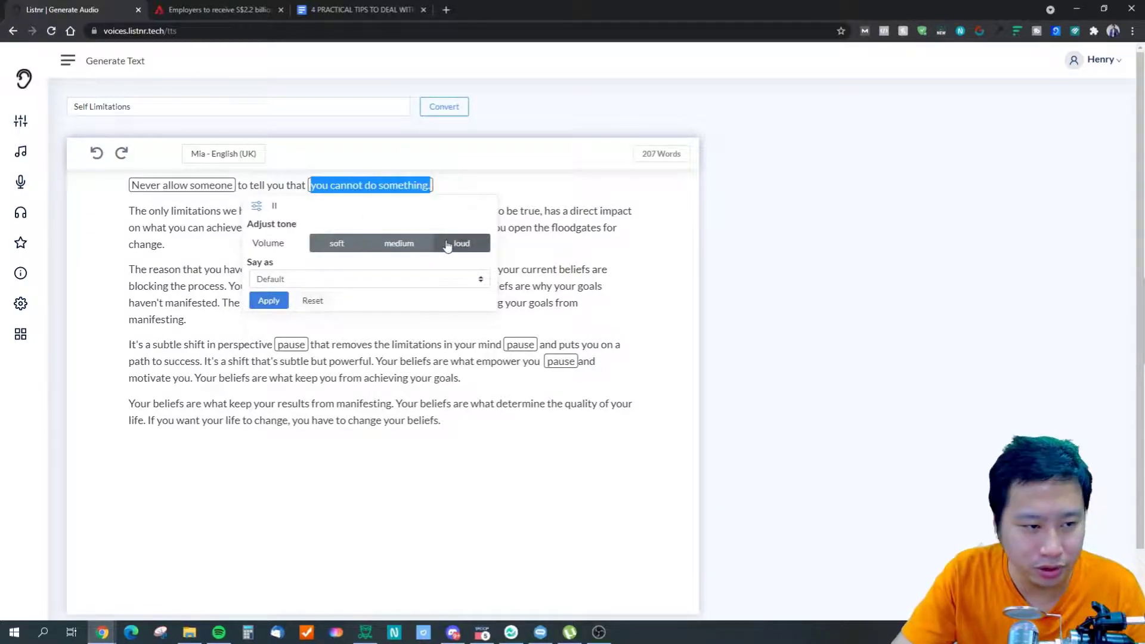
left_click(550, 227)
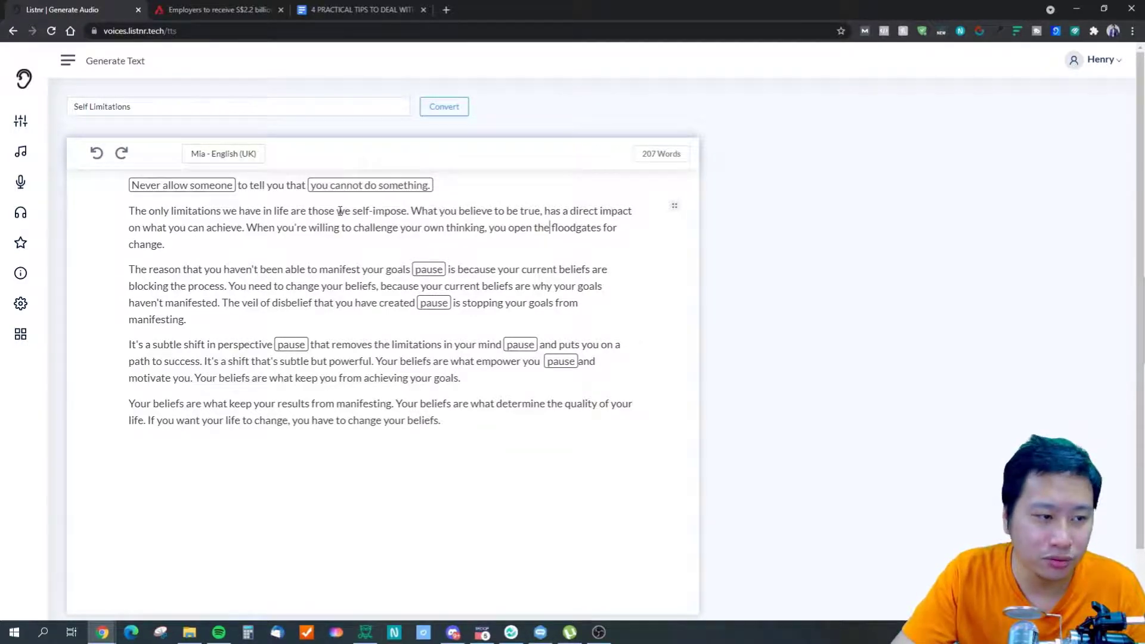
Set the volume of "are those we self-impose" in the second paragraph to loud.
left_click_drag(291, 212, 406, 212)
left_click(339, 231)
left_click(441, 270)
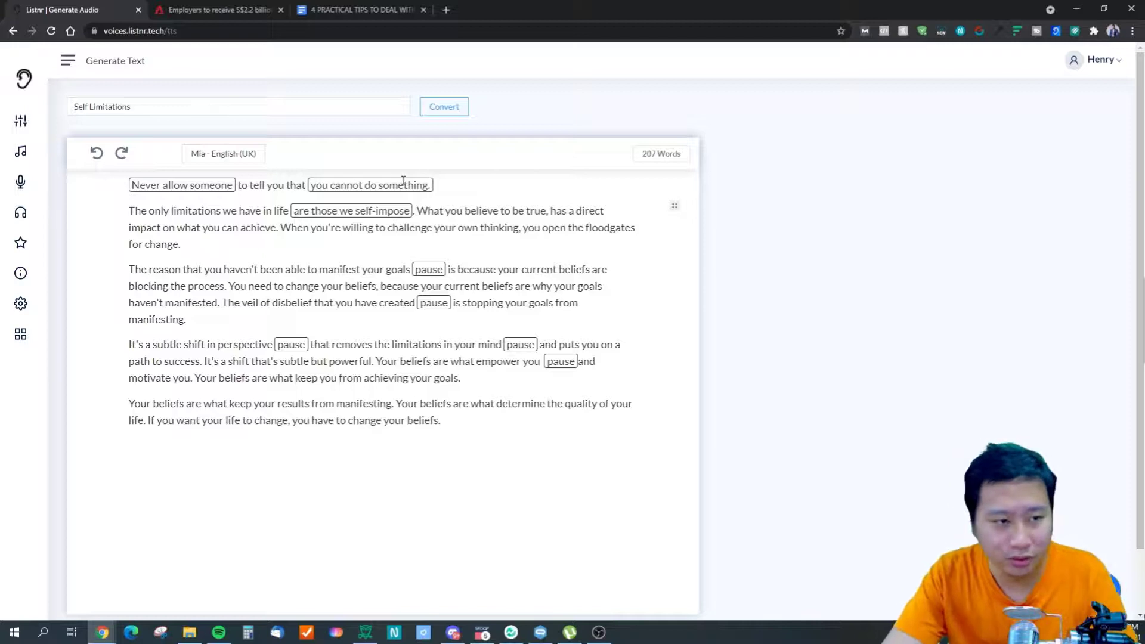
Convert the Self Limitations script to audio and play the converted voiceover.
left_click(458, 108)
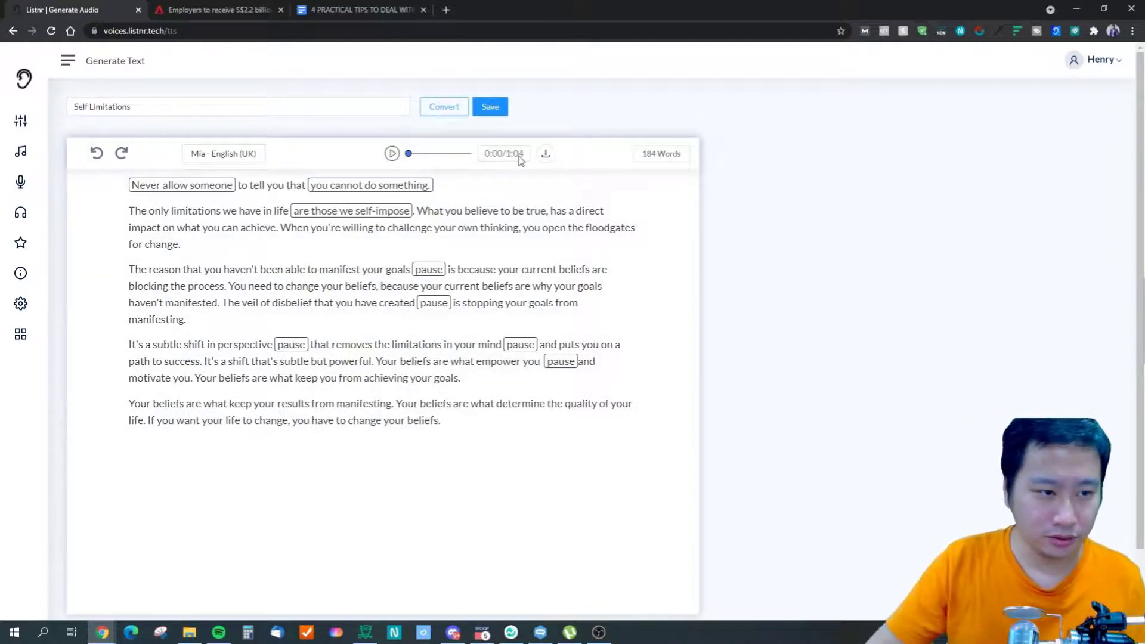
left_click(392, 154)
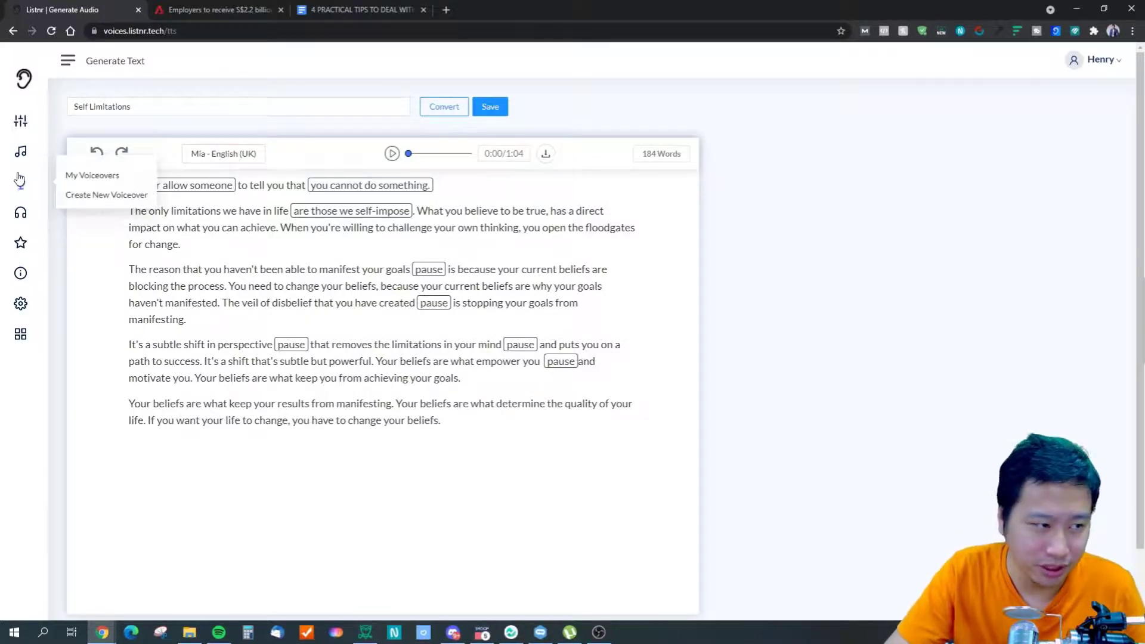
Open the Self Limitations draft from the voiceovers list in the audio player.
left_click(30, 224)
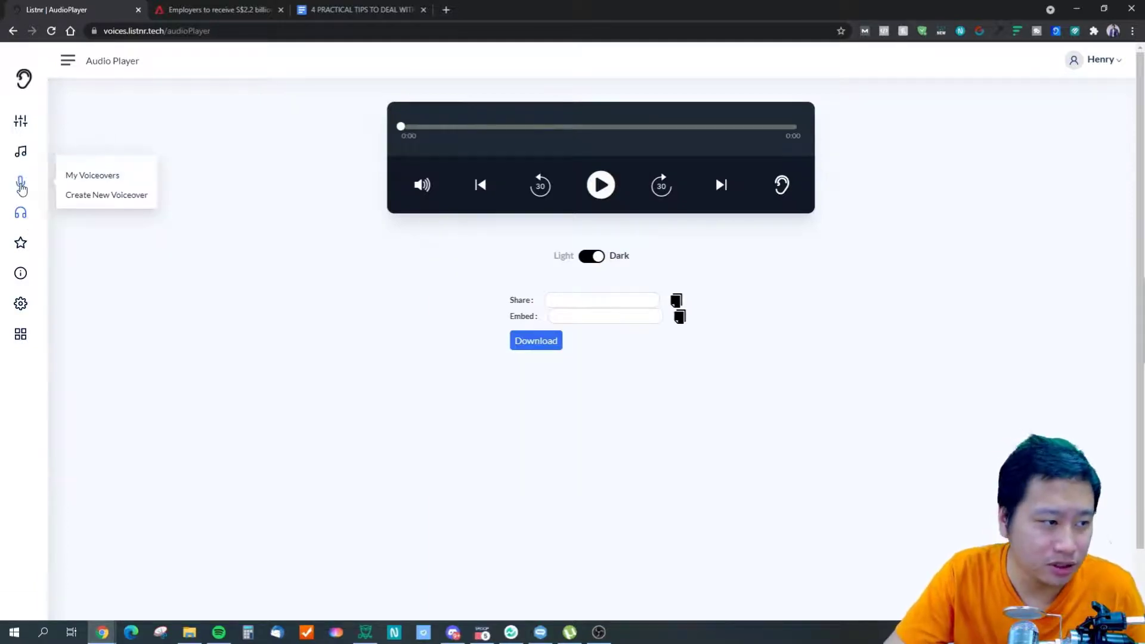
left_click(99, 192)
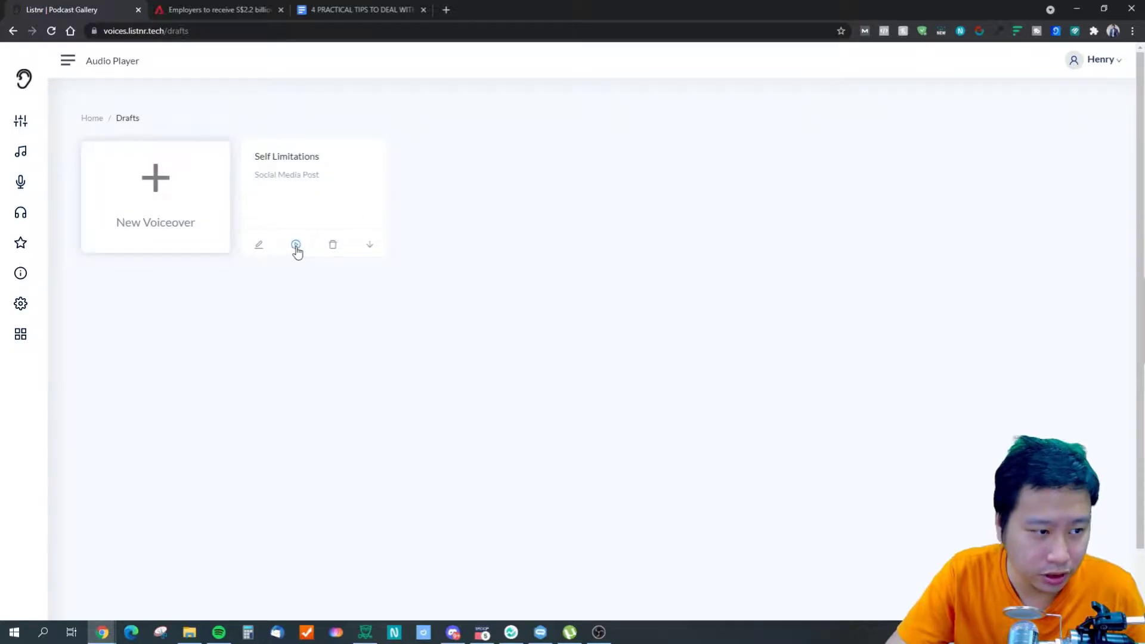
left_click(297, 286)
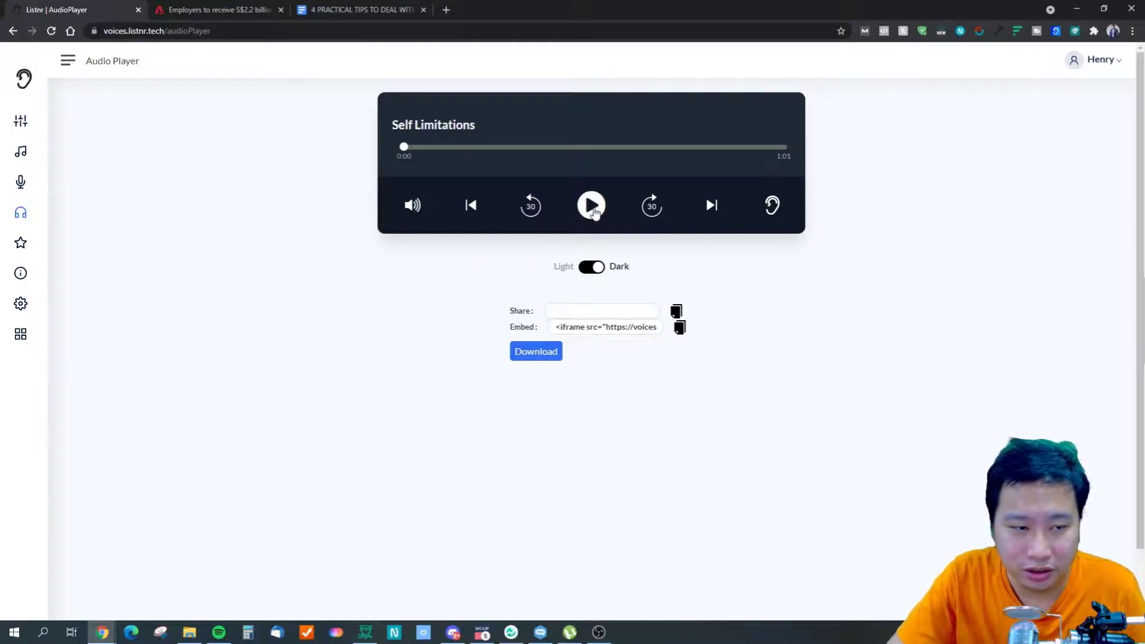
Play part of the Self Limitations voiceover, rewind it to the start, and copy its embed code.
left_click(470, 148)
left_click(600, 213)
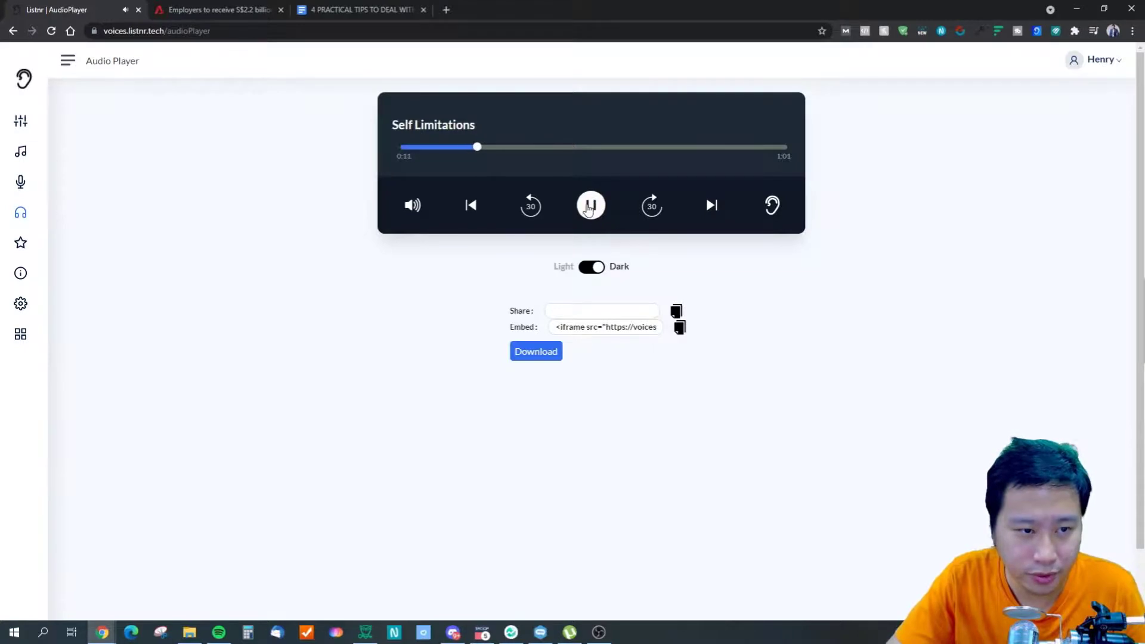
left_click(590, 205)
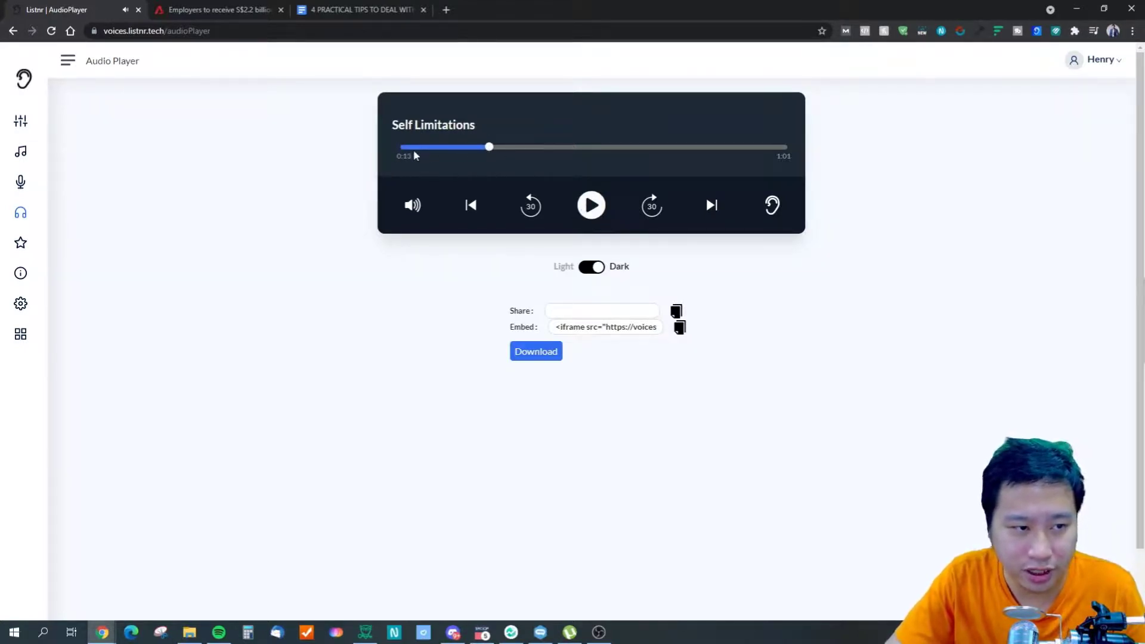
left_click_drag(424, 149, 402, 148)
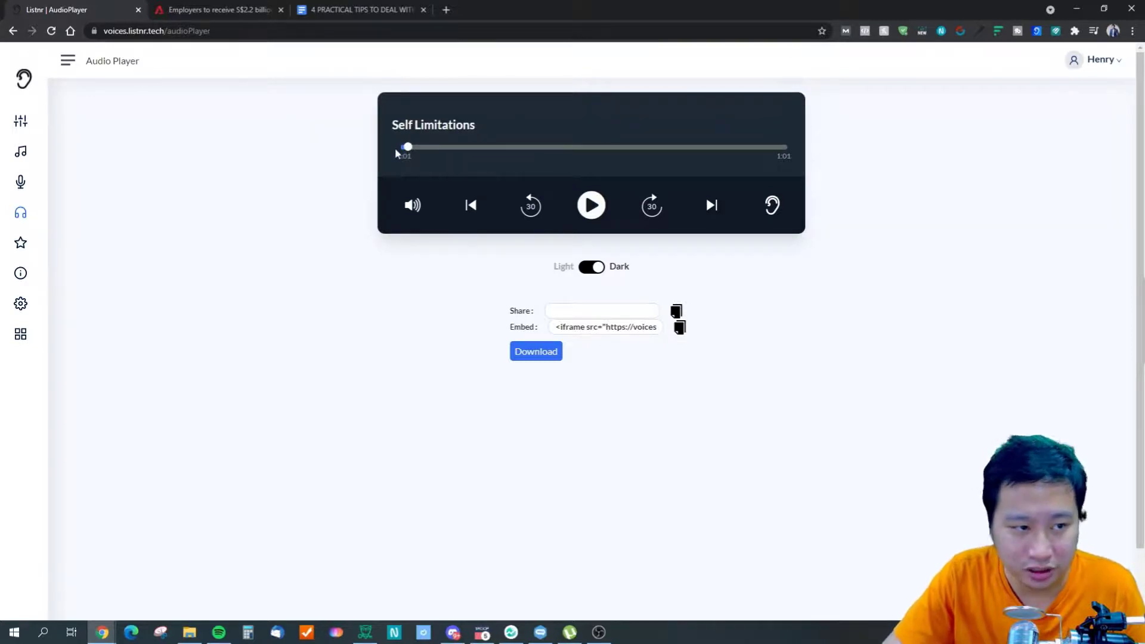
left_click(621, 329)
left_click(678, 331)
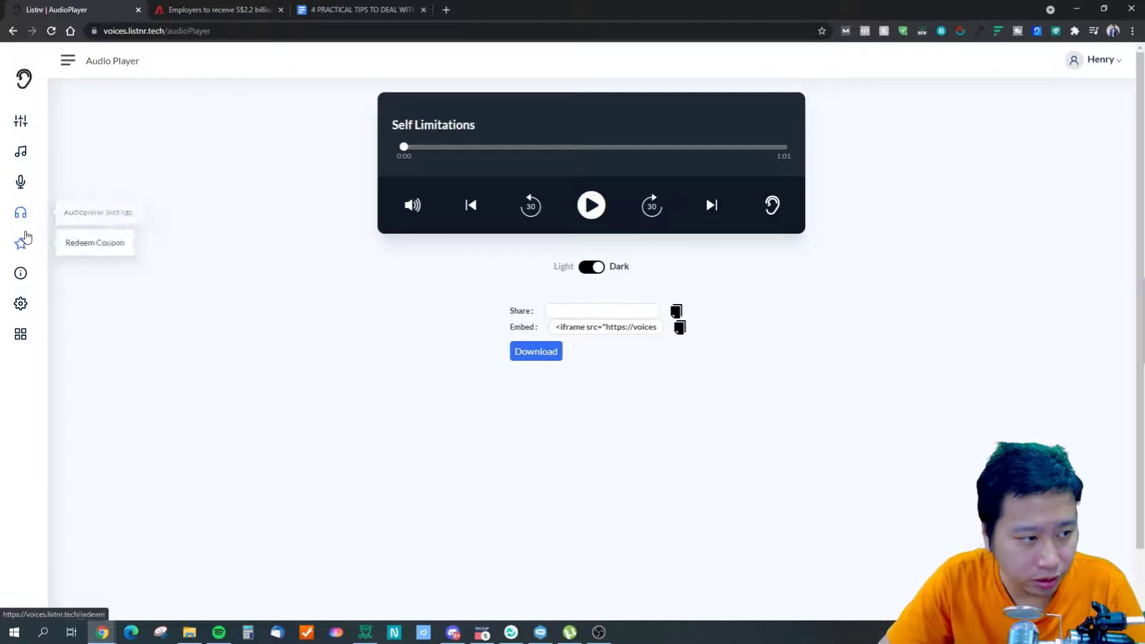
Review the DecisiveMarketer Show's editable details without changing them, and open its episodes page.
left_click(27, 154)
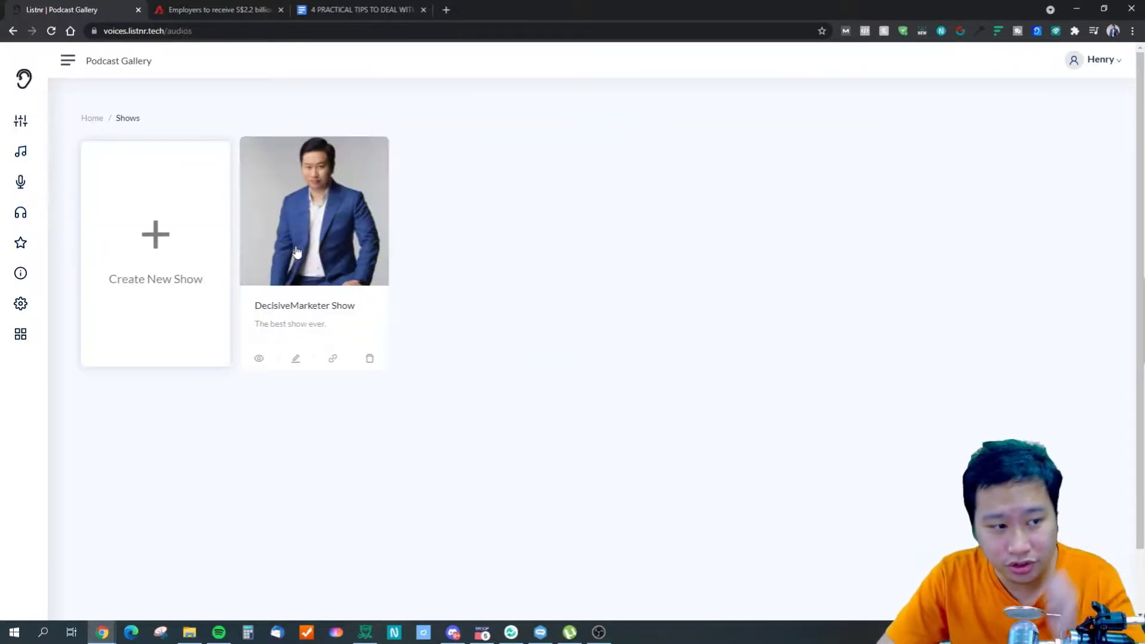
left_click(297, 359)
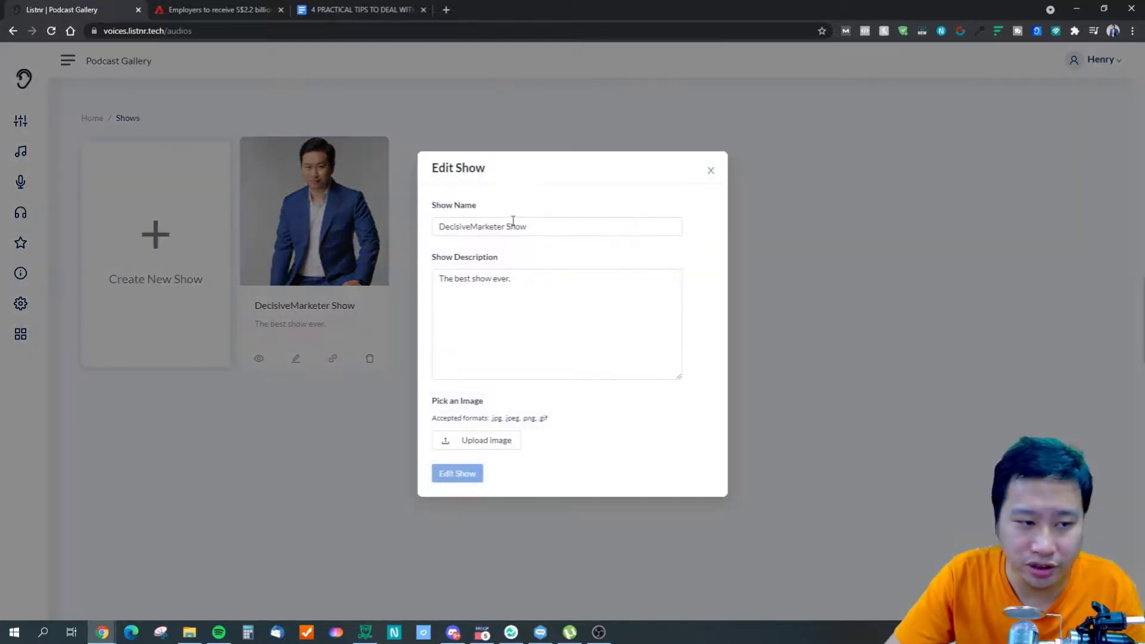
left_click(708, 170)
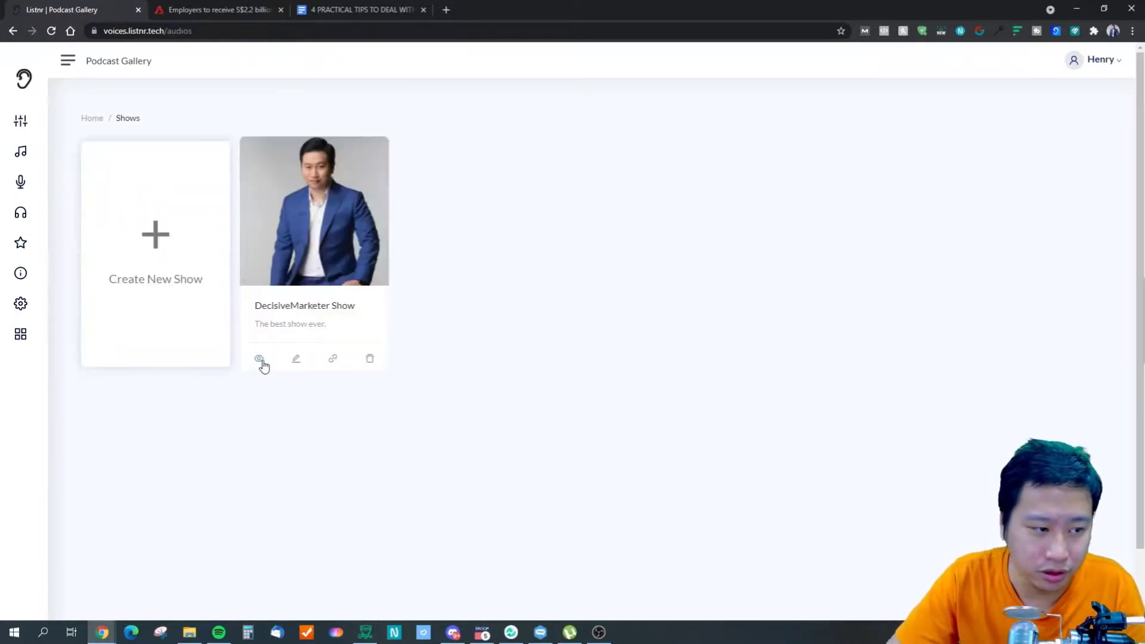
left_click(259, 358)
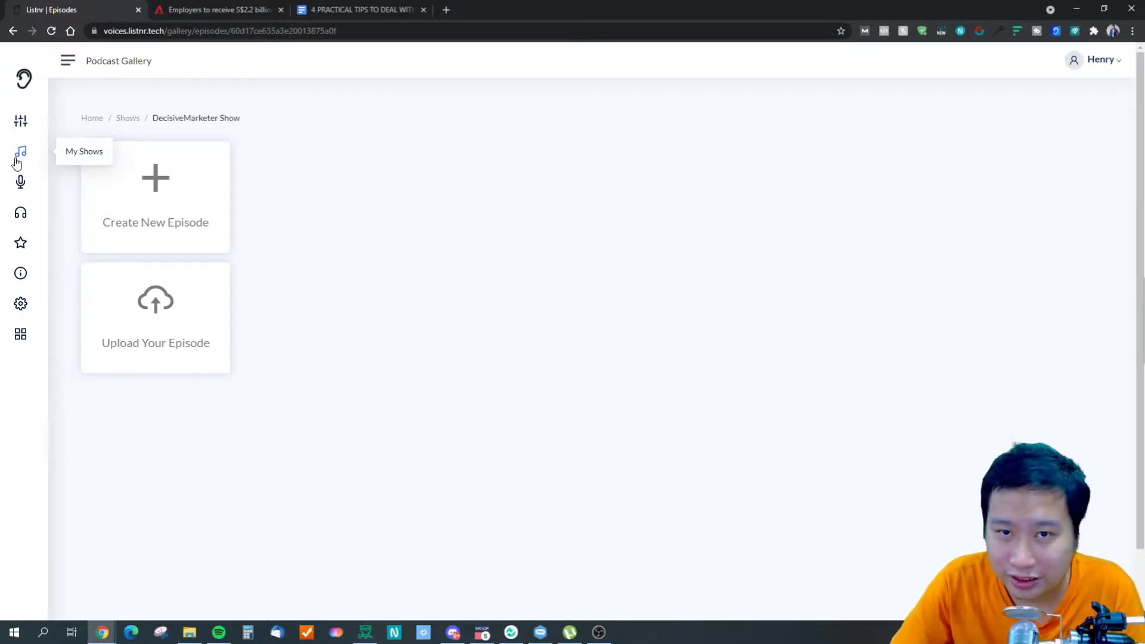
Switch to the CNA news page and open the CNA Lifestyle article about George Clooney's film crew school.
left_click(184, 8)
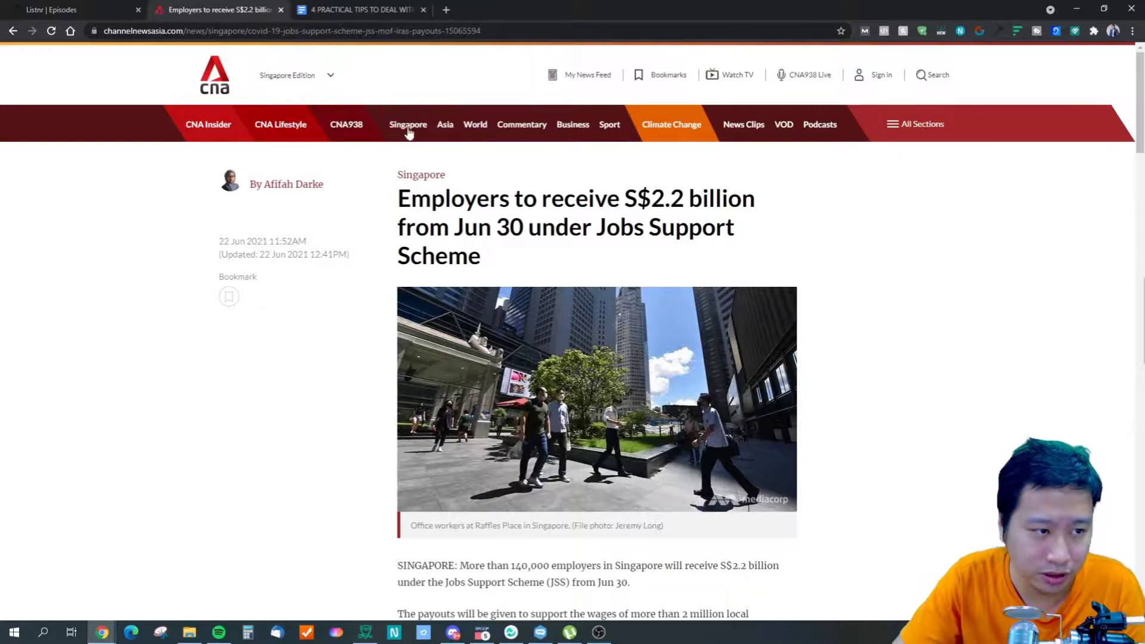
left_click(267, 127)
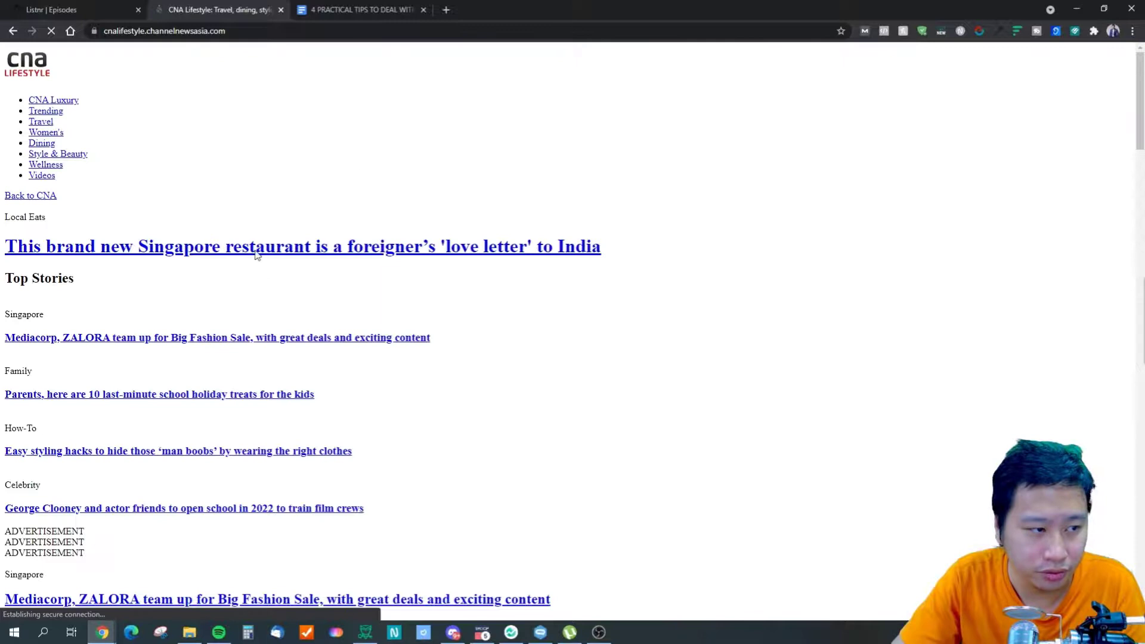
scroll(434, 352, "down", 6)
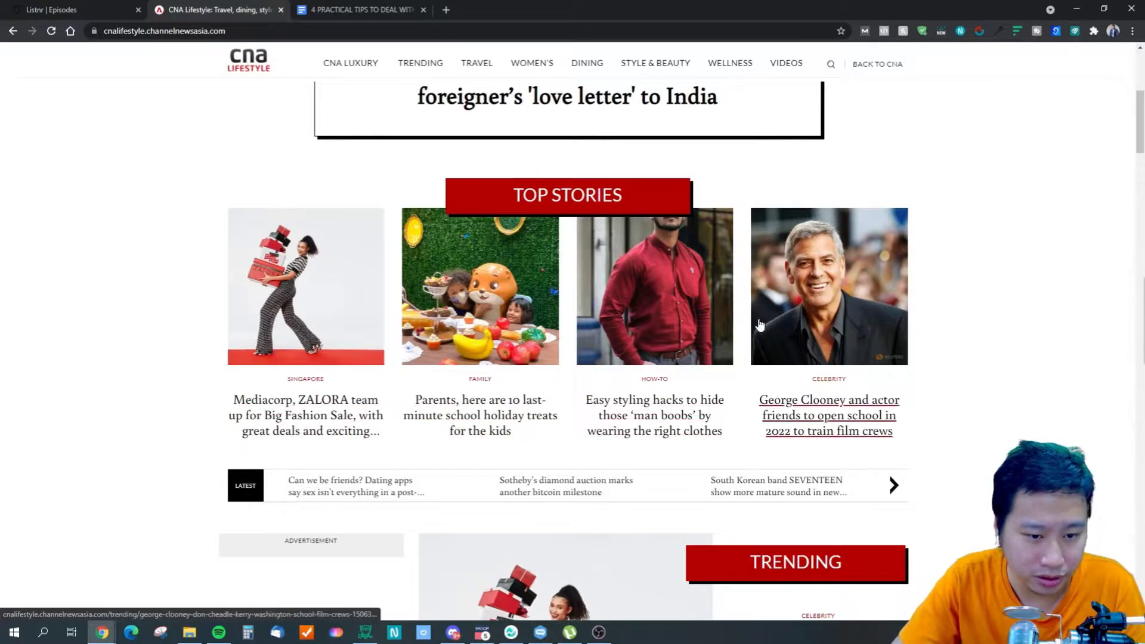
left_click(821, 337)
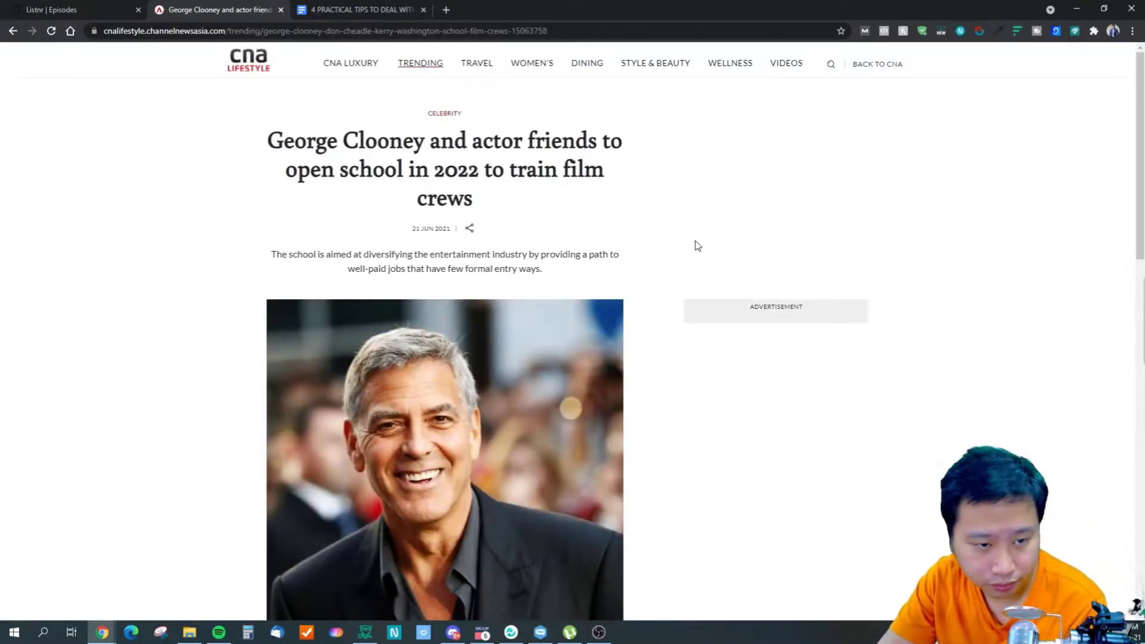
Skim the George Clooney article and open the Listnr browser extension on it.
scroll(696, 247, "down", 9)
scroll(695, 254, "down", 5)
scroll(694, 254, "up", 3)
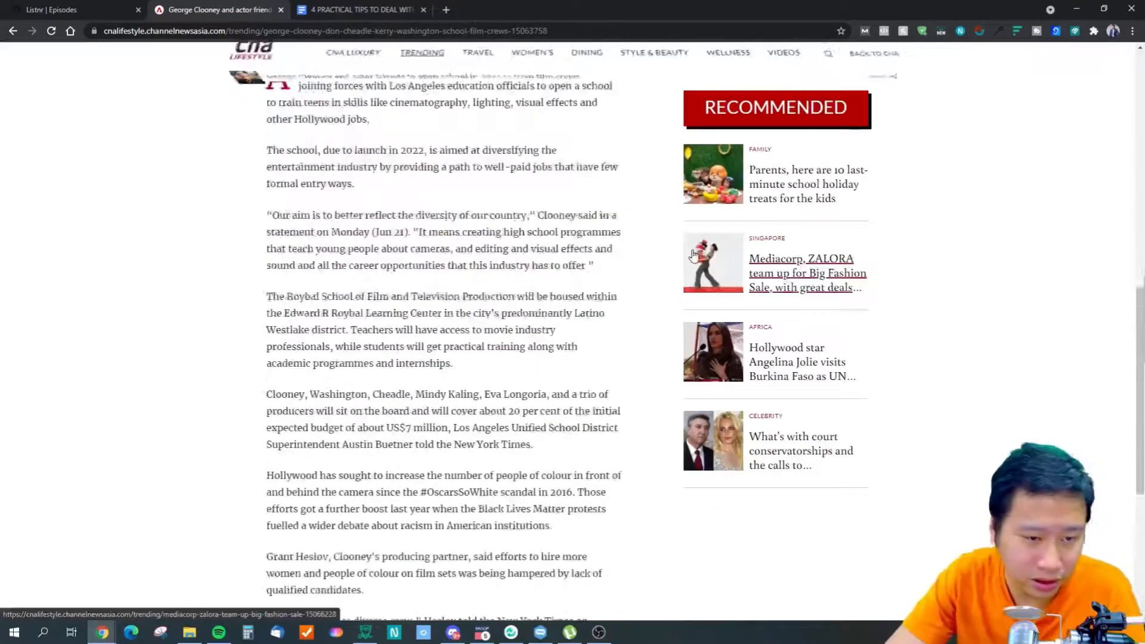
scroll(694, 255, "down", 4)
scroll(694, 255, "up", 15)
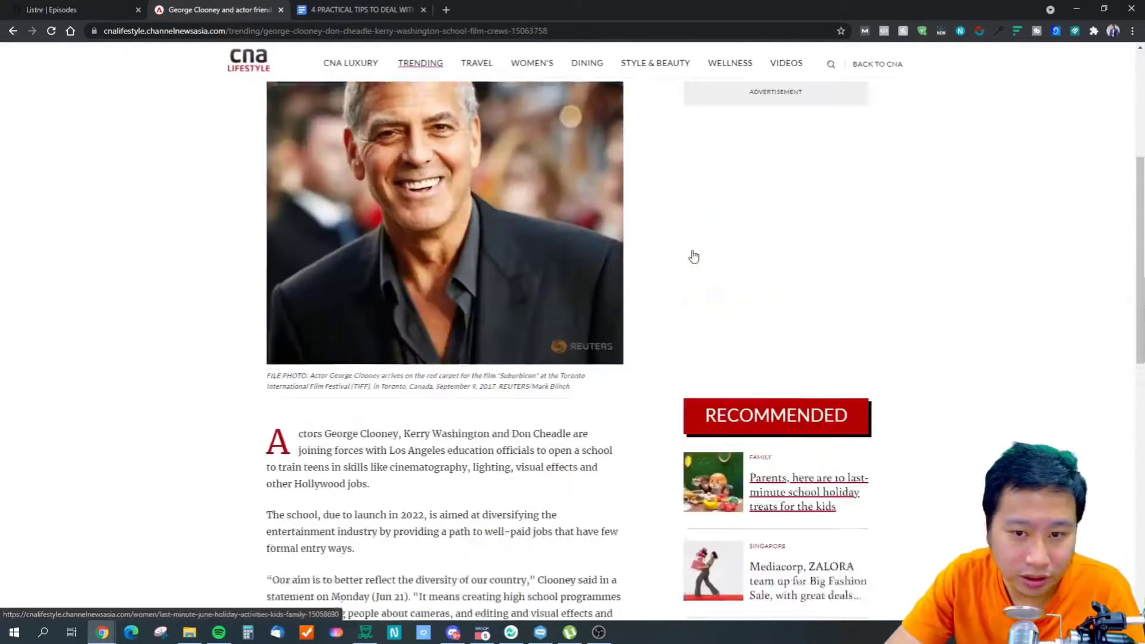
left_click(1057, 31)
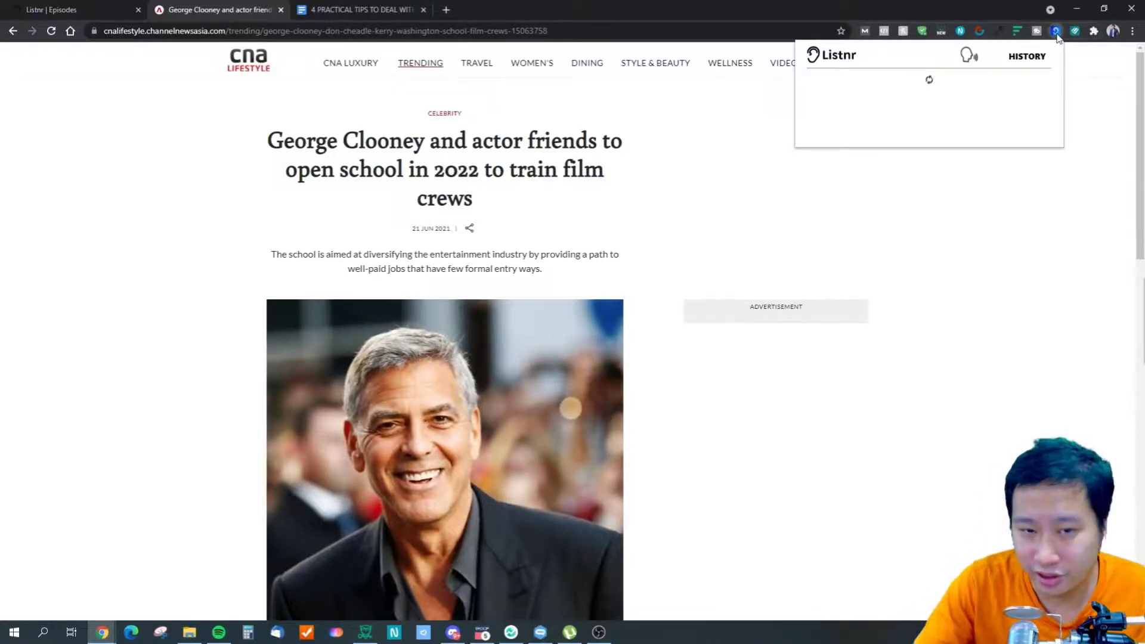
Reload the George Clooney article and try the Listnr extension on it again.
left_click(954, 218)
left_click(52, 31)
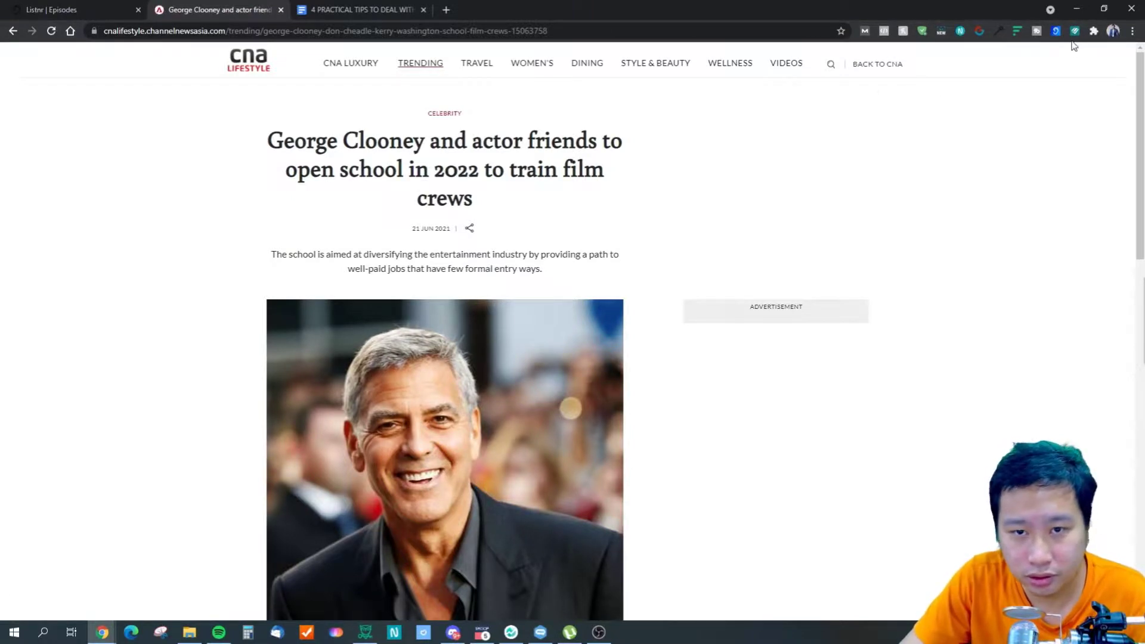
left_click(1055, 33)
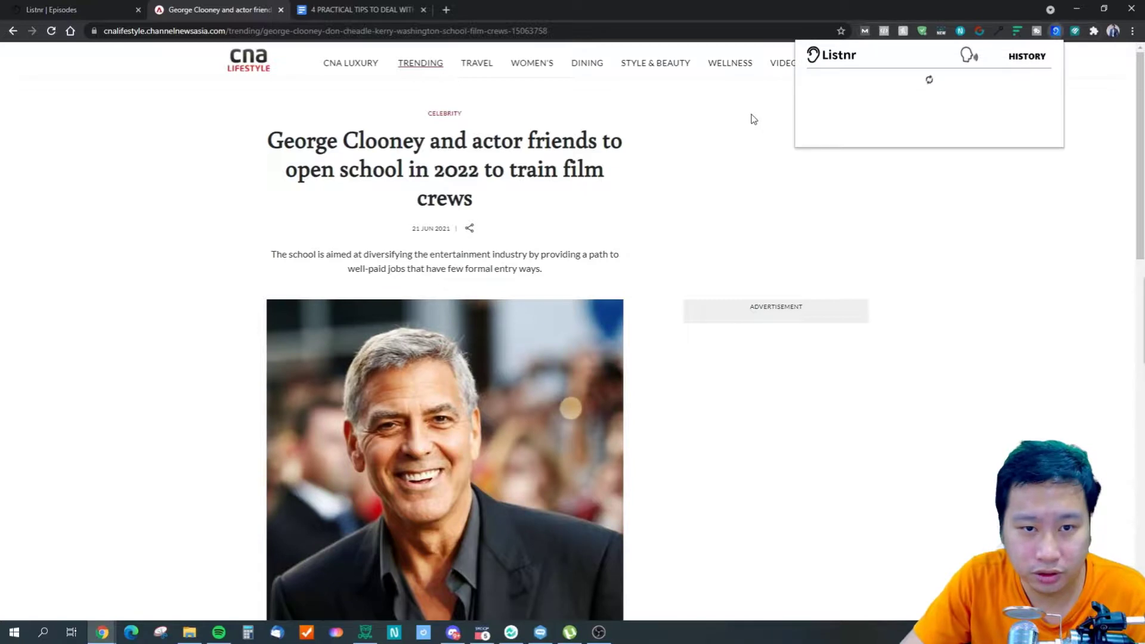
left_click(621, 197)
Go back through the CNA Lifestyle front page to the Jobs Support Scheme article and skim it.
left_click(13, 30)
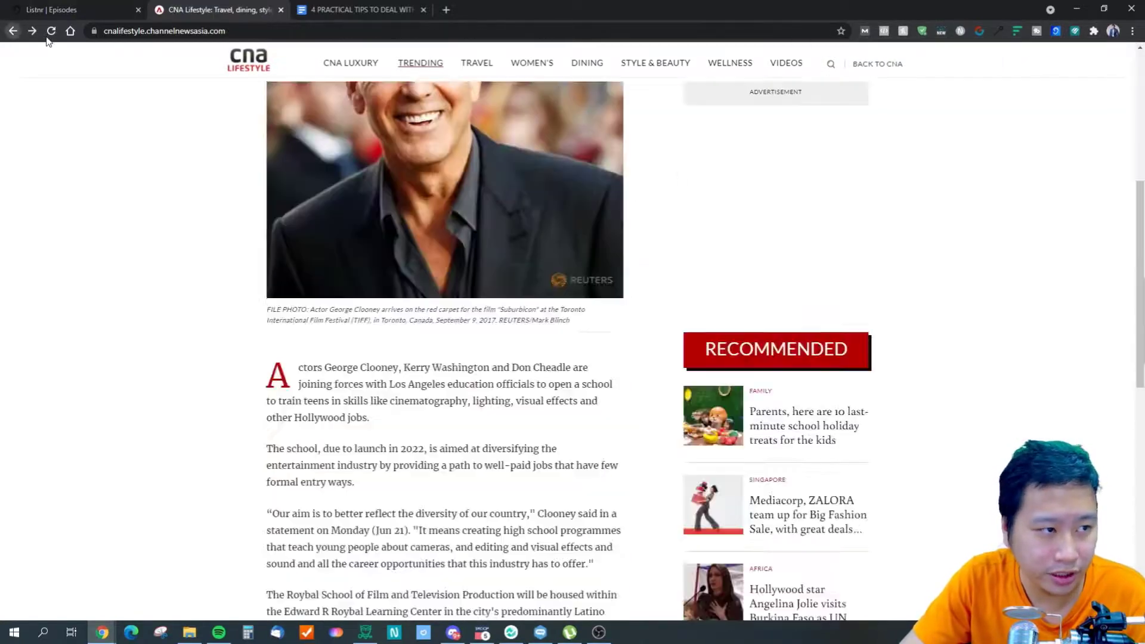
scroll(517, 307, "down", 5)
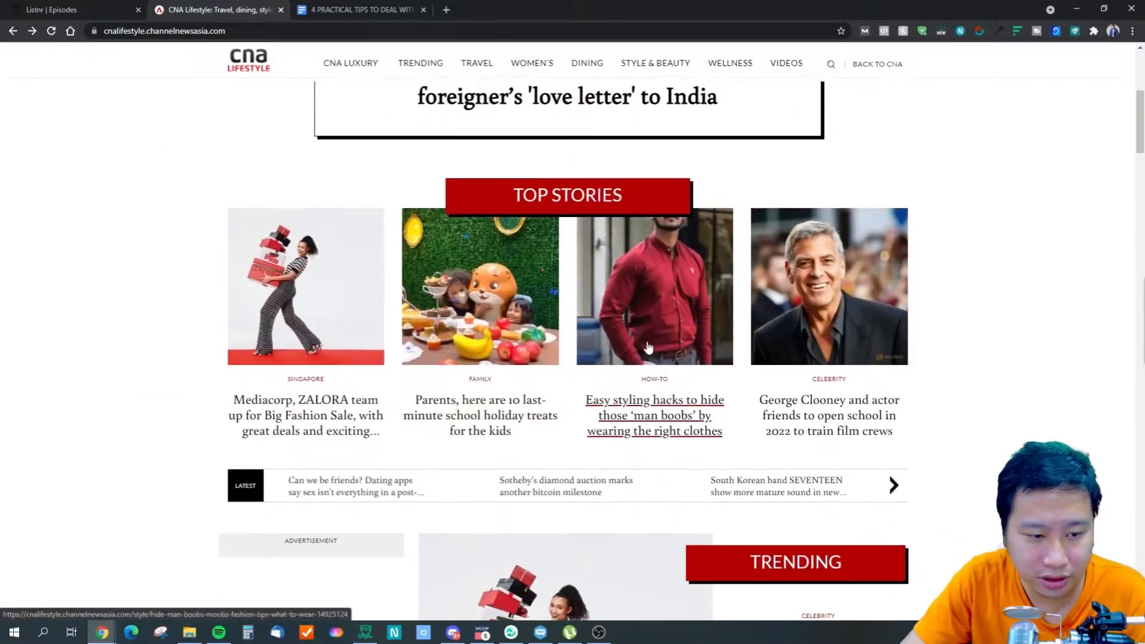
scroll(510, 310, "up", 5)
left_click(12, 30)
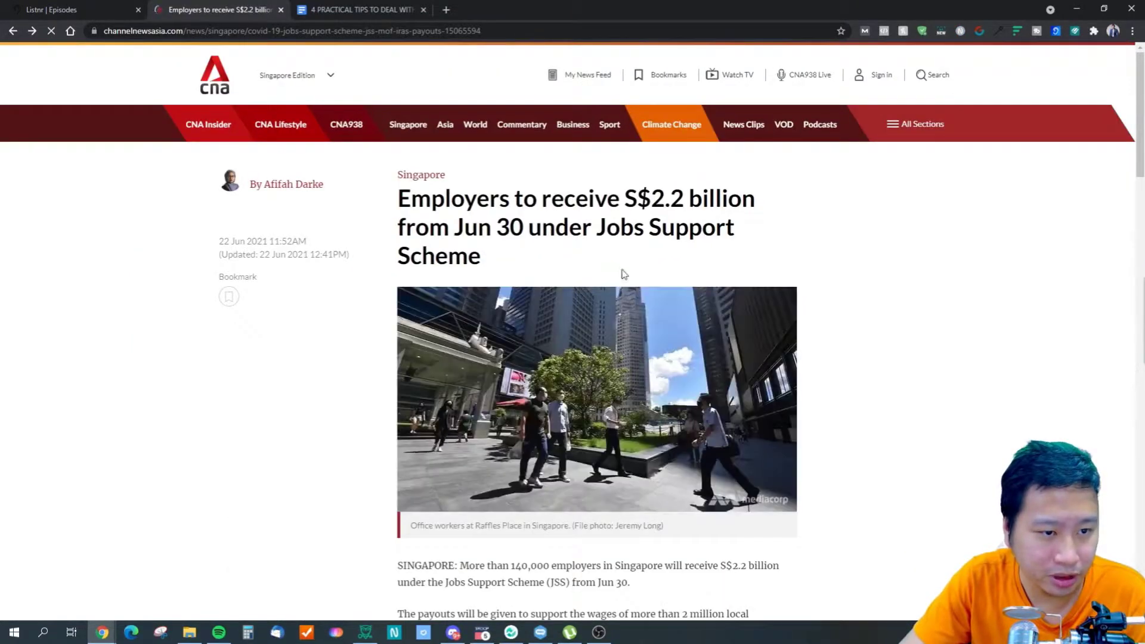
scroll(1104, 251, "down", 10)
scroll(1104, 251, "up", 10)
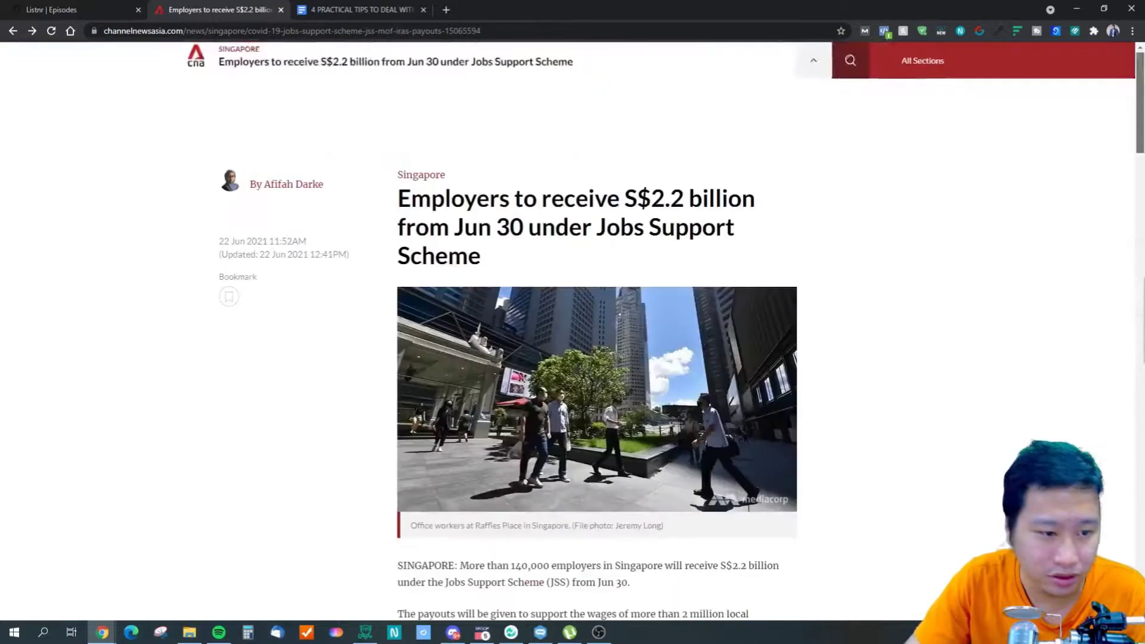
scroll(700, 355, "down", 20)
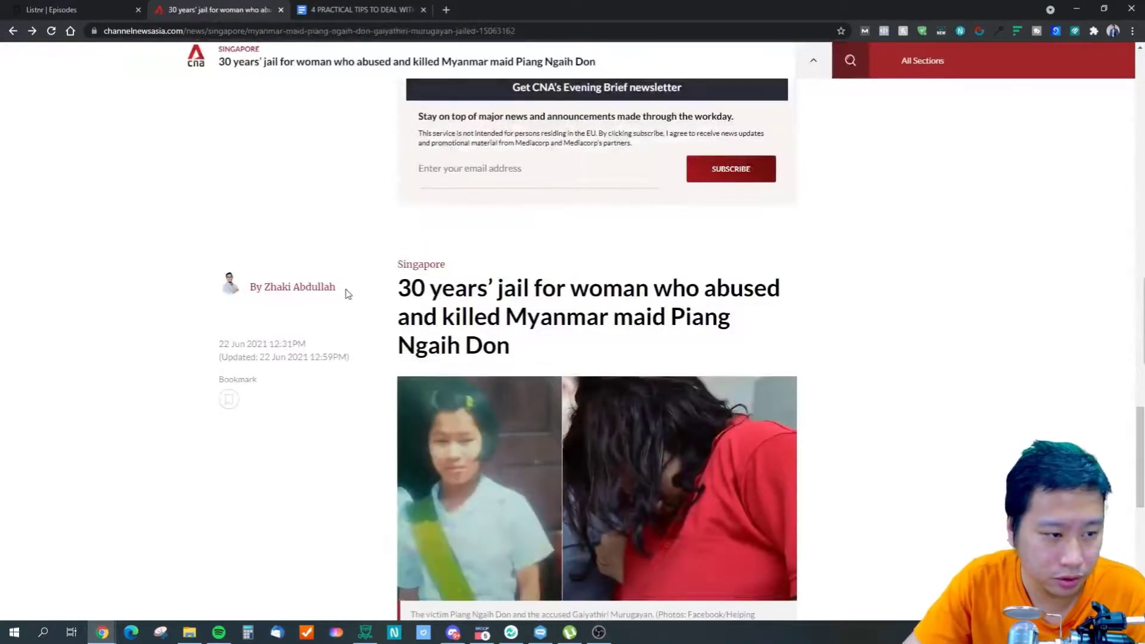
scroll(832, 275, "up", 15)
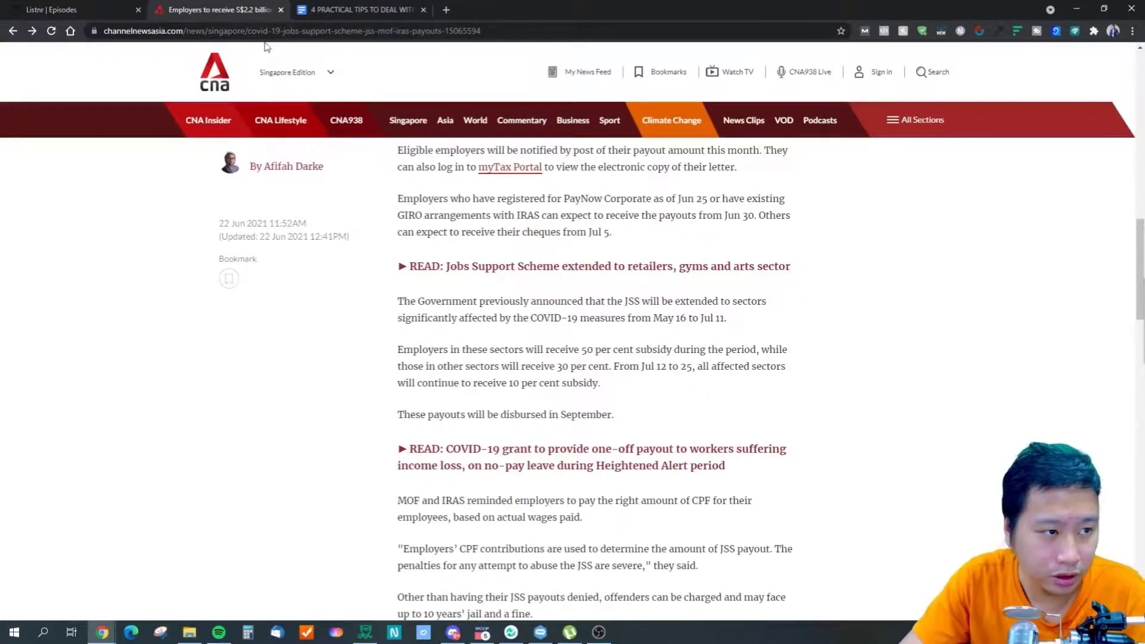
Search the web for "cna news" and open the CNA explainer on Tesla's US$7 billion German gigafactory.
left_click(289, 35)
type("cna new")
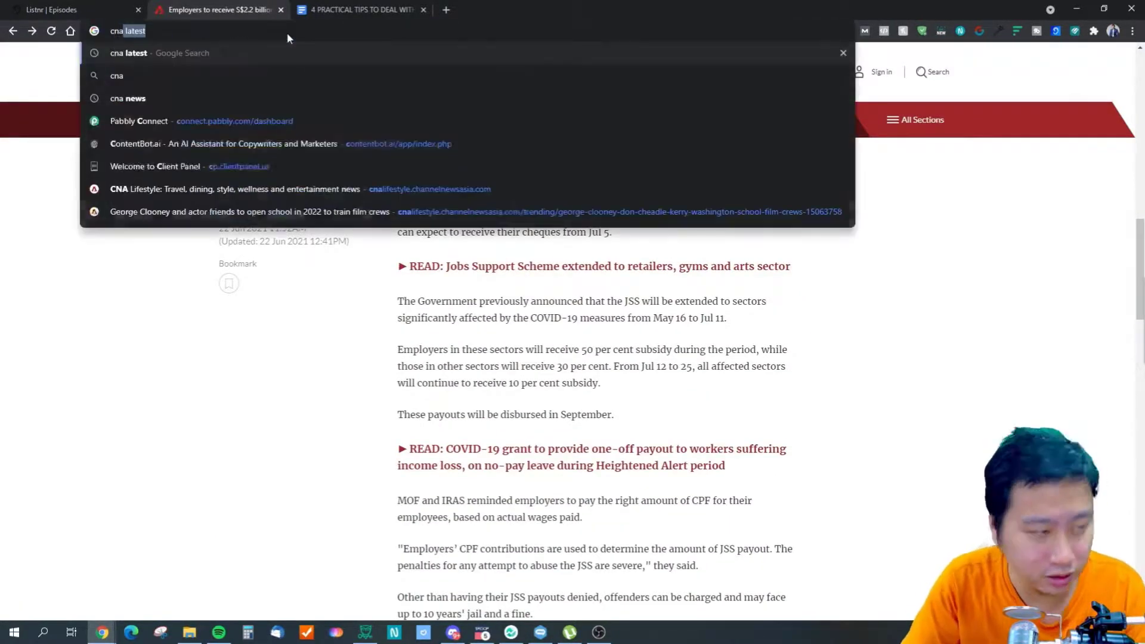
key("Return")
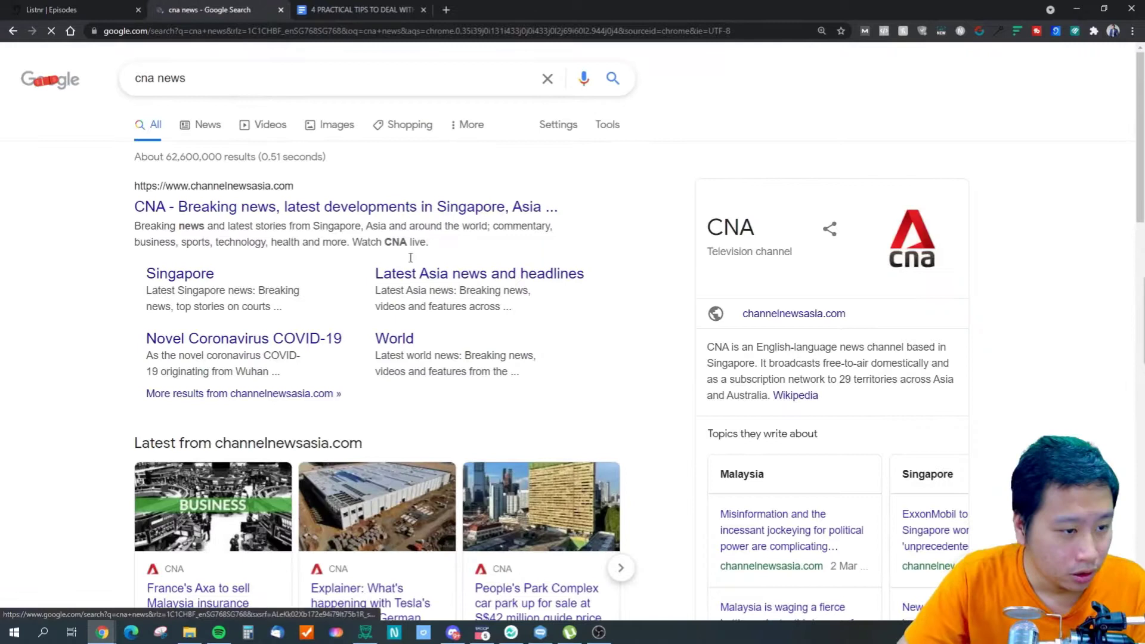
scroll(446, 270, "down", 4)
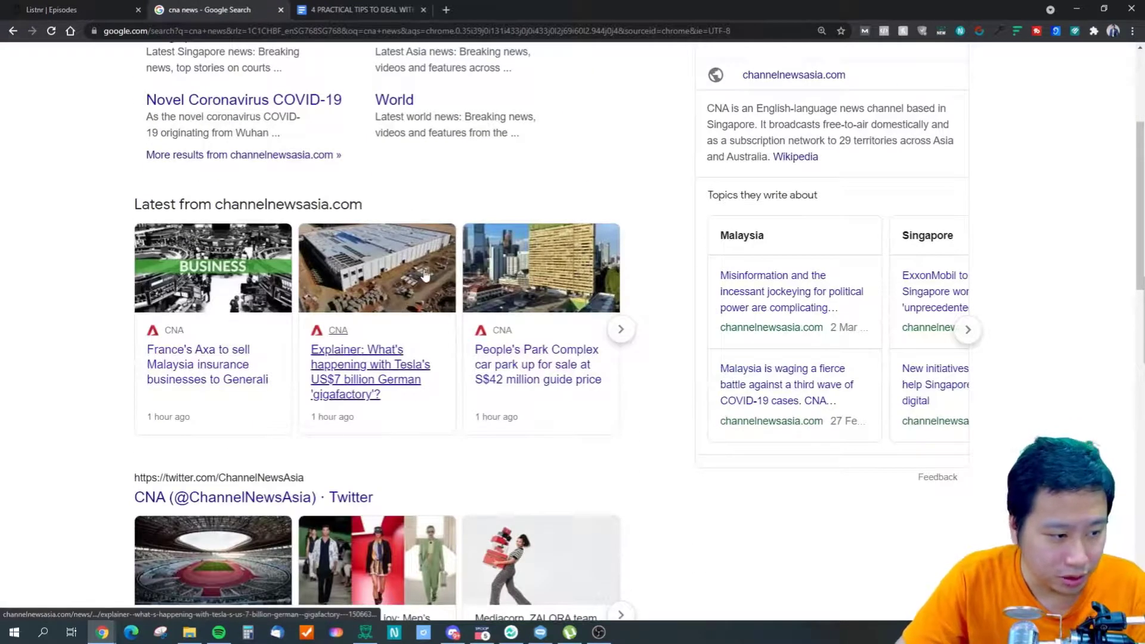
left_click(381, 280)
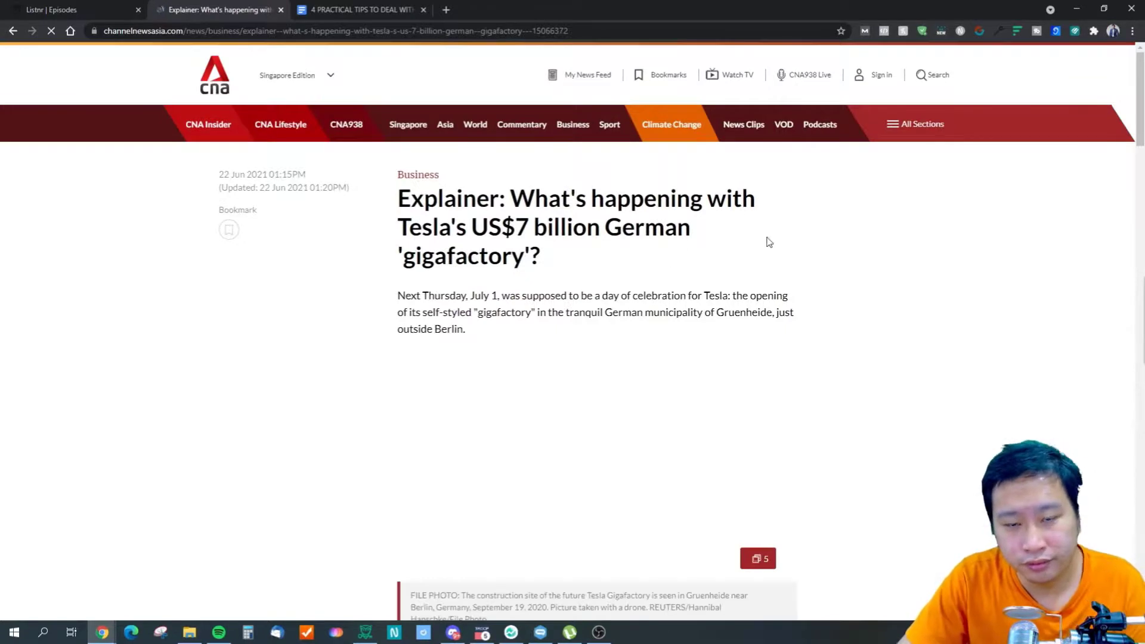
Skim the Tesla gigafactory article and convert it to a podcast with the Listnr extension.
scroll(1080, 263, "down", 20)
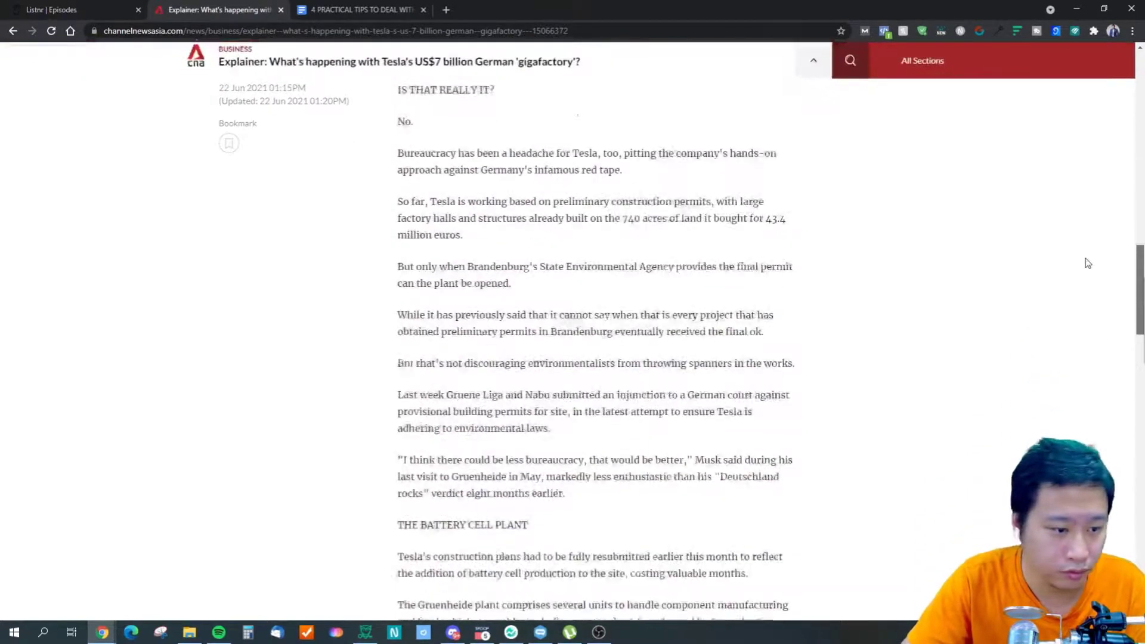
scroll(1071, 292, "down", 15)
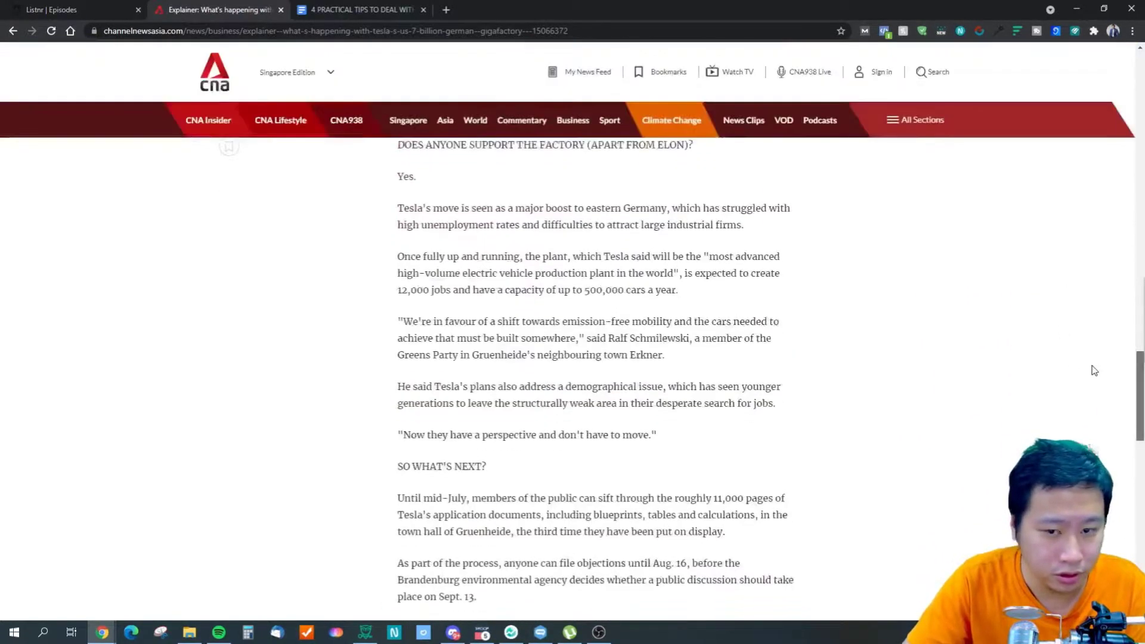
scroll(1093, 402, "down", 3)
scroll(1092, 427, "up", 1)
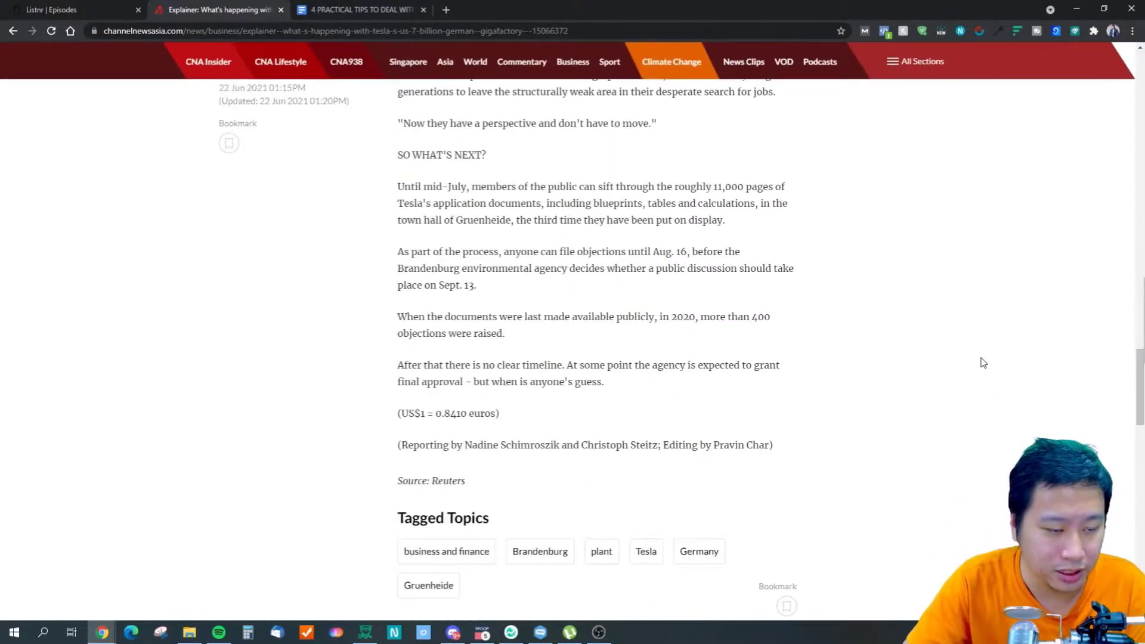
scroll(983, 360, "up", 5)
scroll(984, 357, "up", 20)
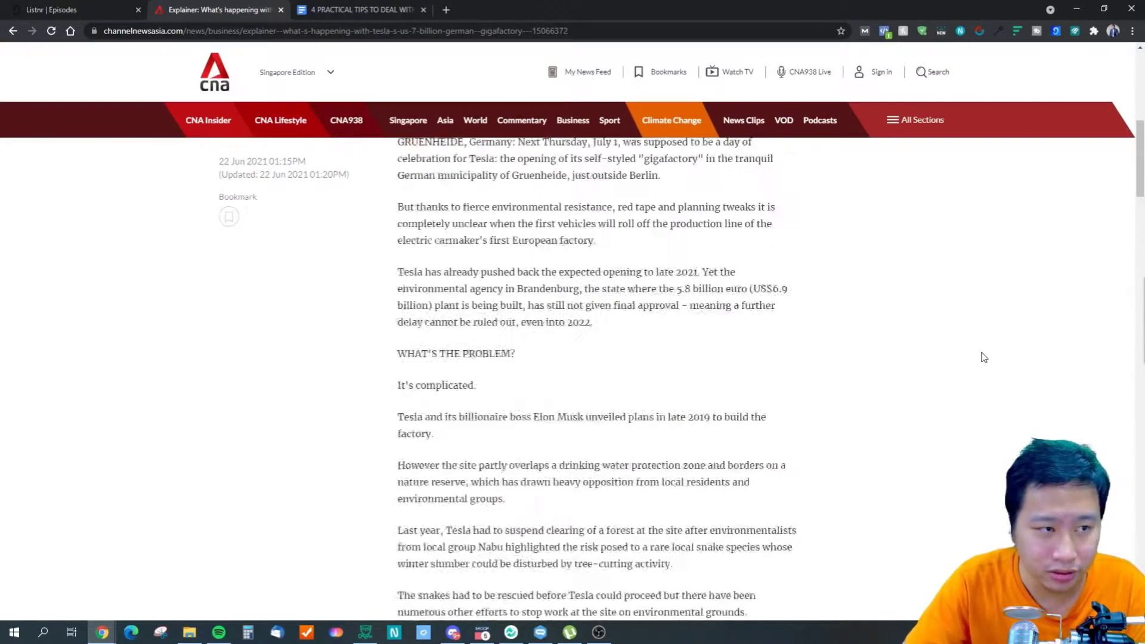
scroll(985, 358, "up", 1)
left_click(1056, 31)
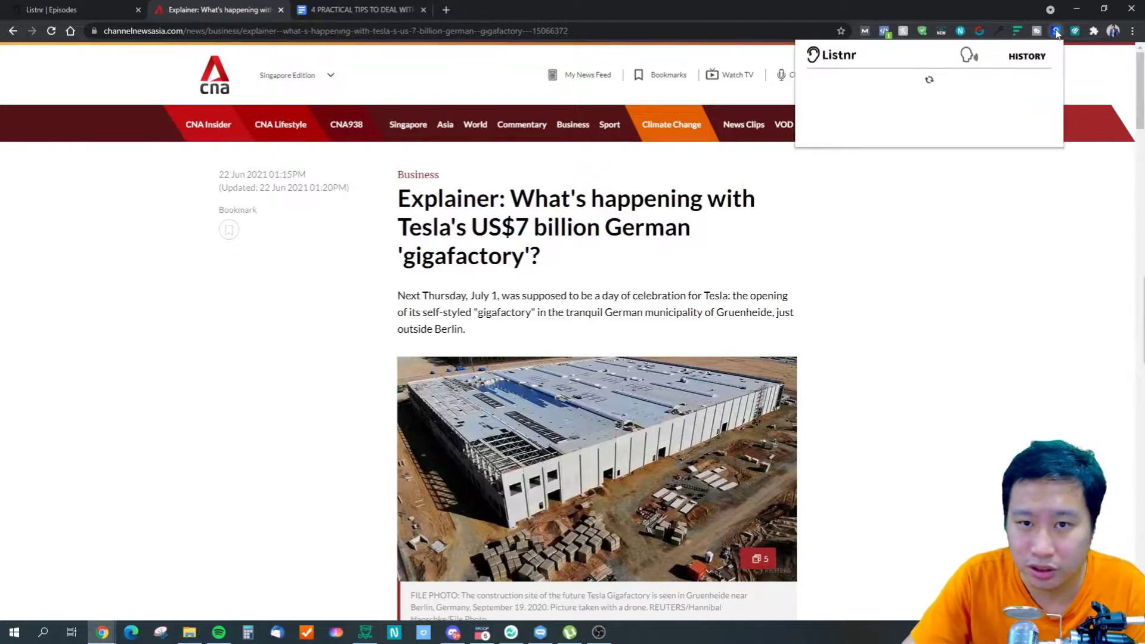
left_click(931, 160)
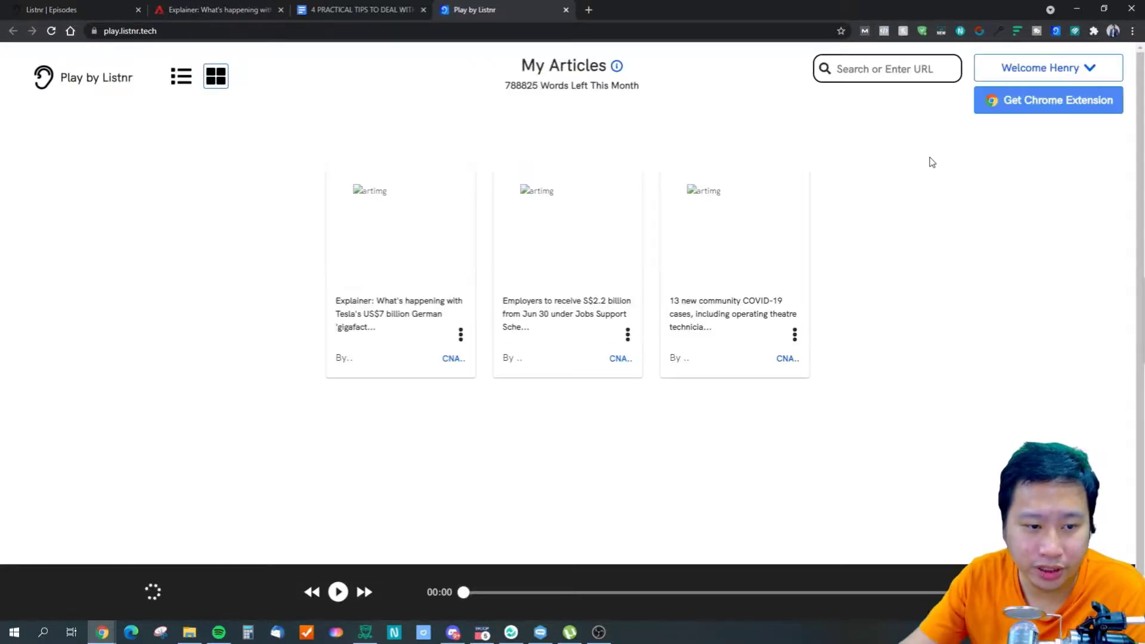
Play the Tesla gigafactory article's audio in Play by Listnr and compare it with the article's opening text.
left_click(402, 238)
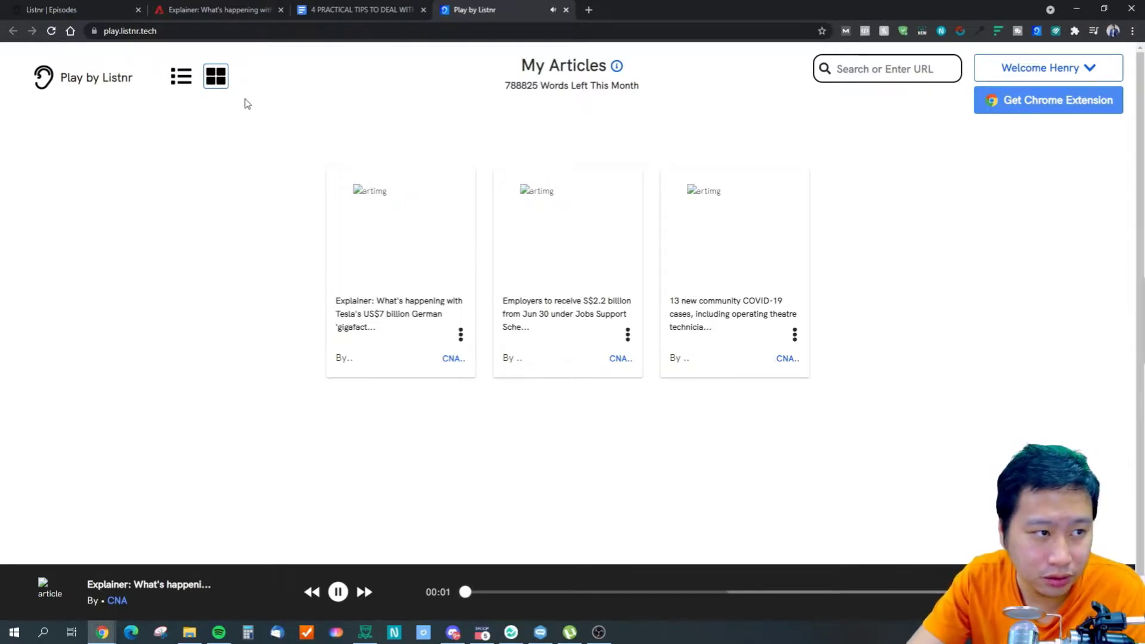
left_click(184, 9)
left_click_drag(524, 294, 661, 328)
left_click(660, 328)
scroll(606, 332, "down", 1)
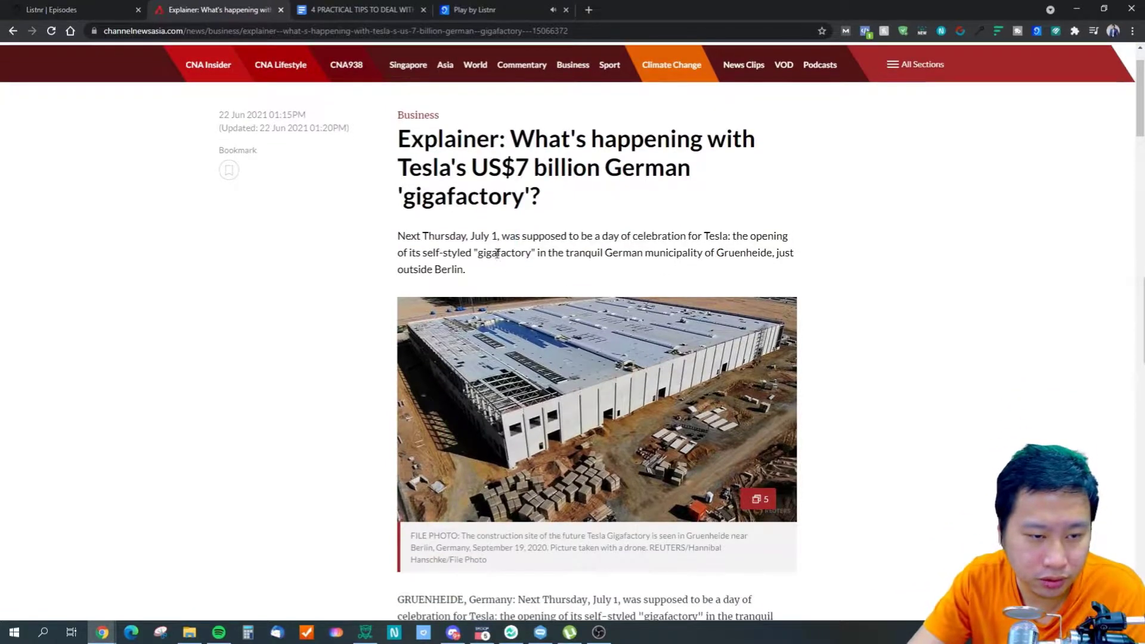
left_click(474, 10)
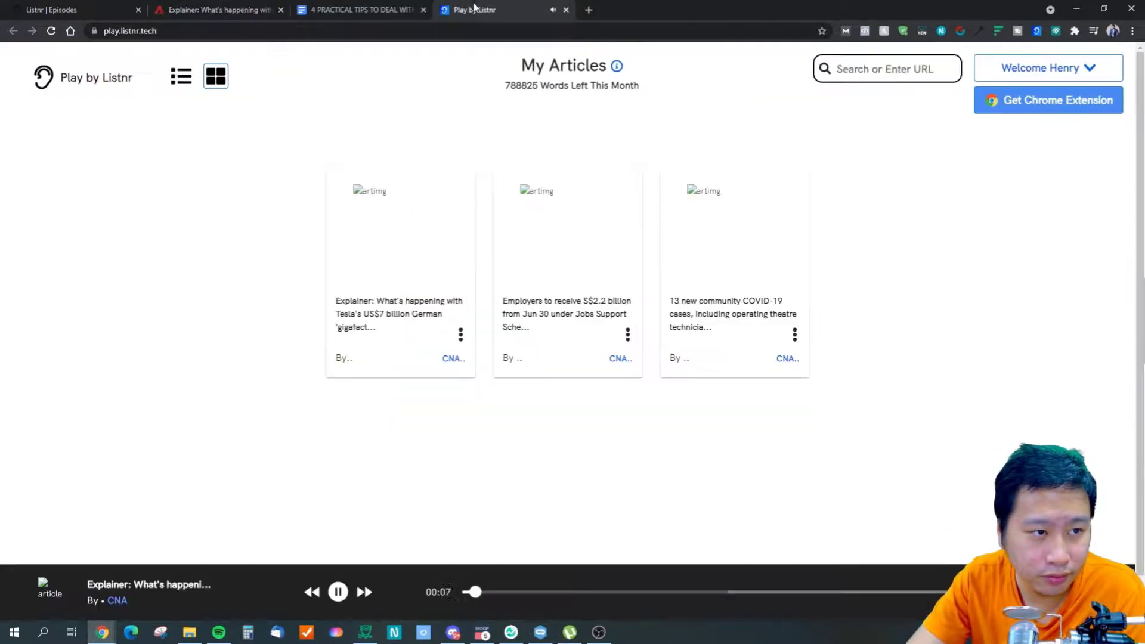
Pause the Tesla article's audio and view My Articles as a list before returning to the grid layout.
left_click(401, 236)
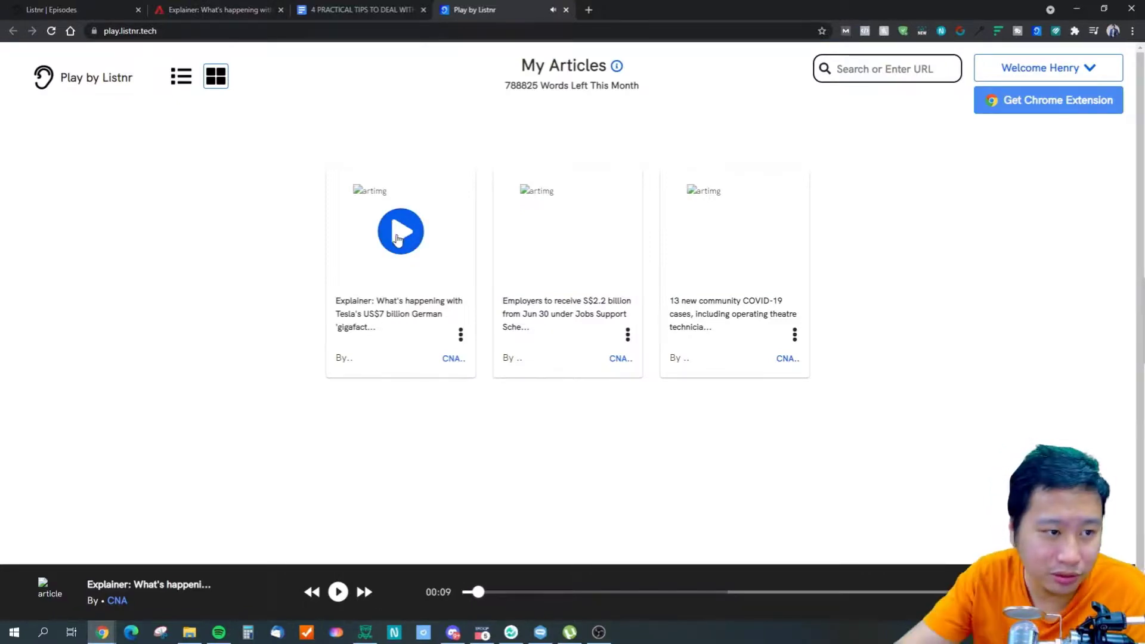
left_click(181, 76)
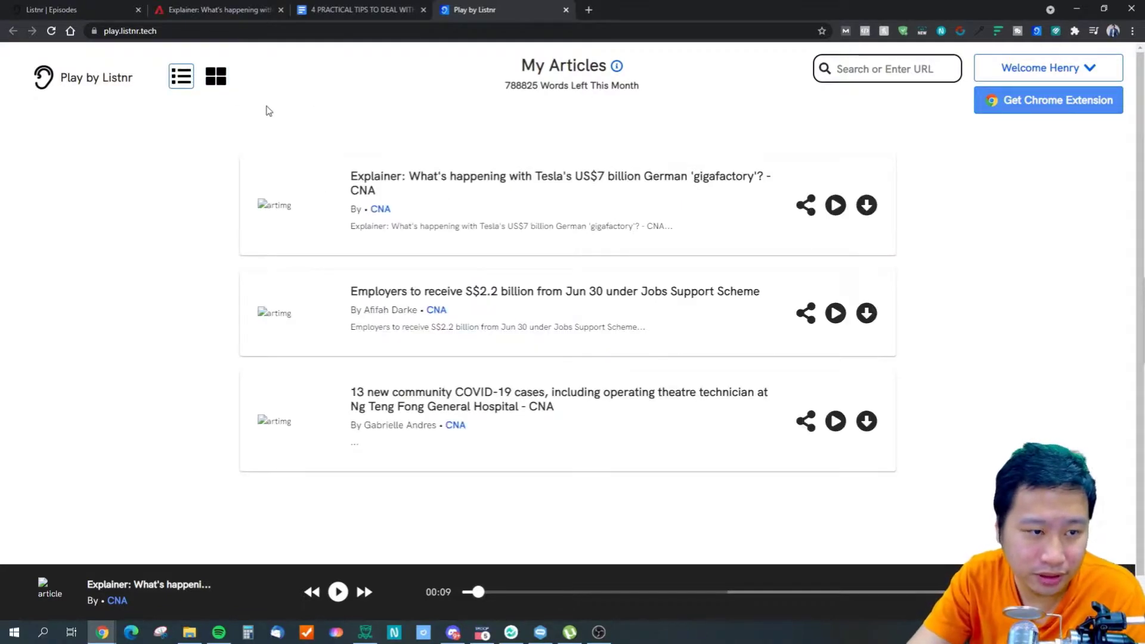
left_click(216, 77)
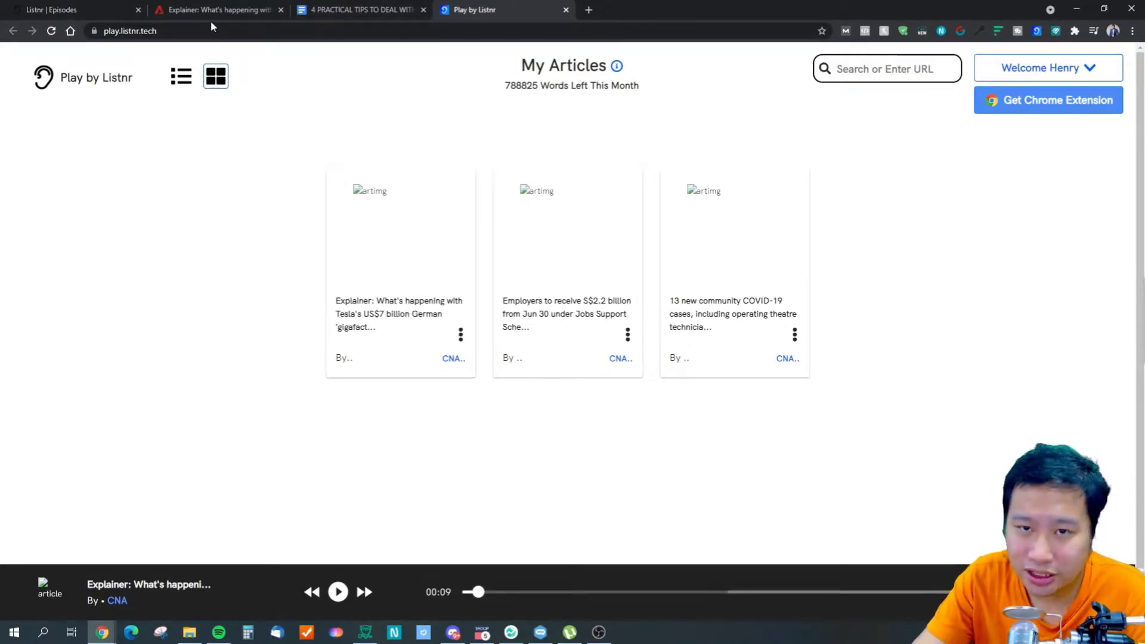
Switch to the Google Docs document on loss of appetite in elderly, check the Listnr extension on it, and skim its opening.
left_click(319, 9)
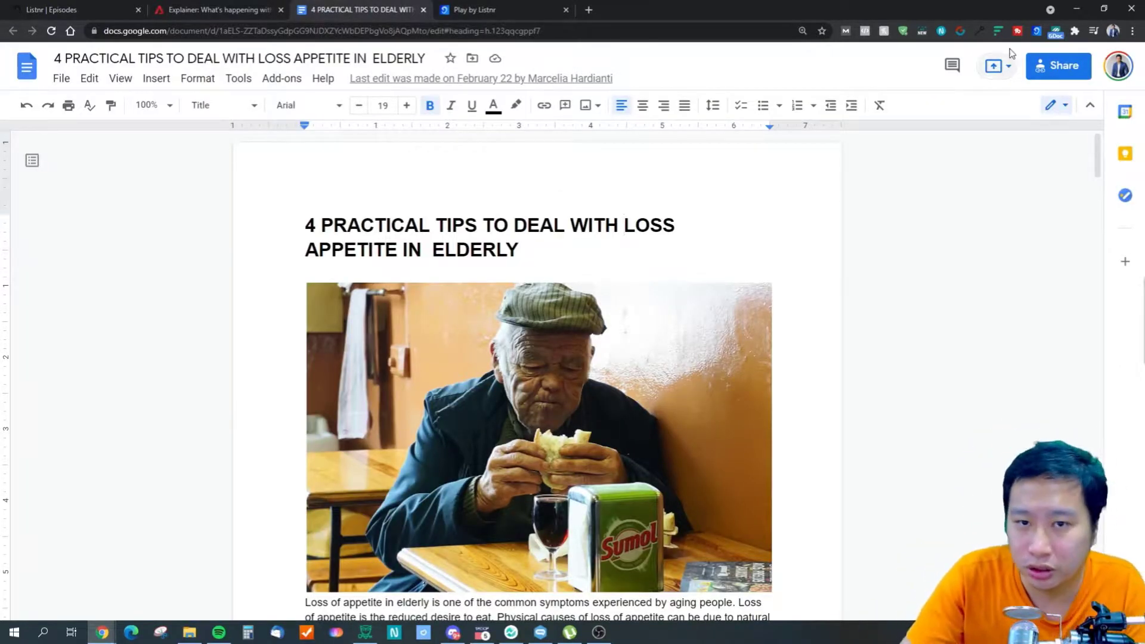
left_click(1038, 31)
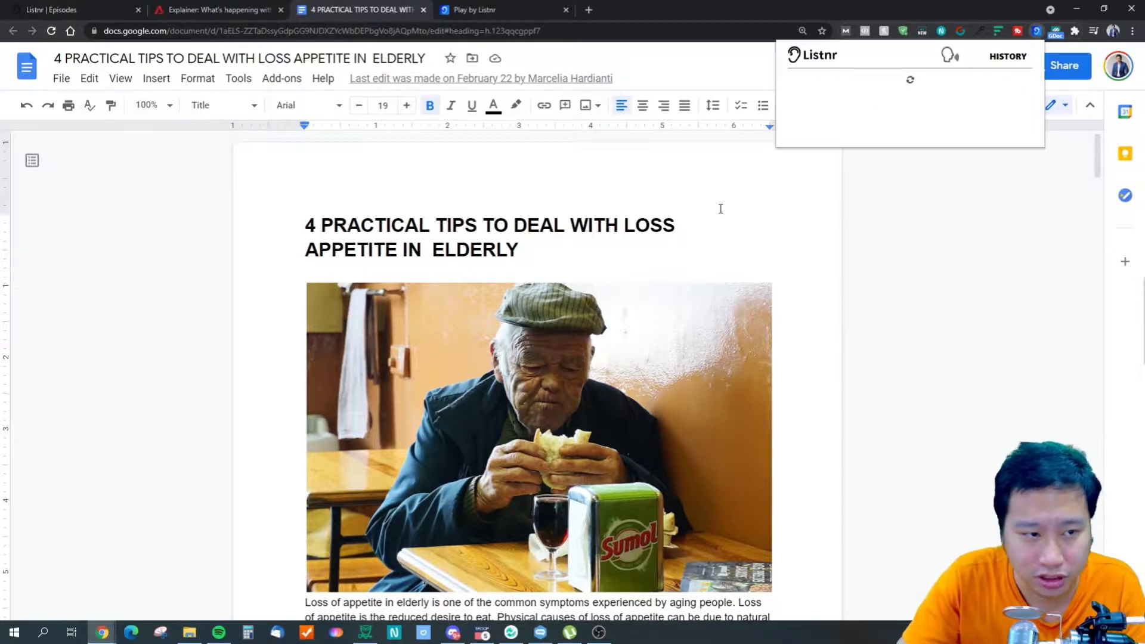
left_click(652, 226)
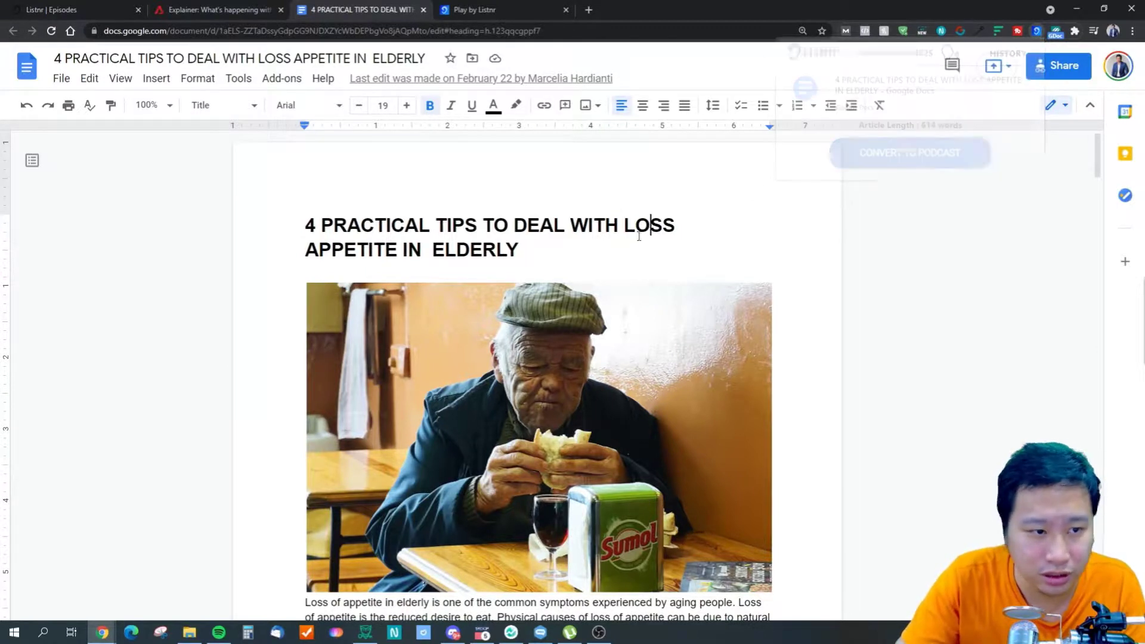
scroll(665, 217, "down", 1)
scroll(662, 203, "down", 2)
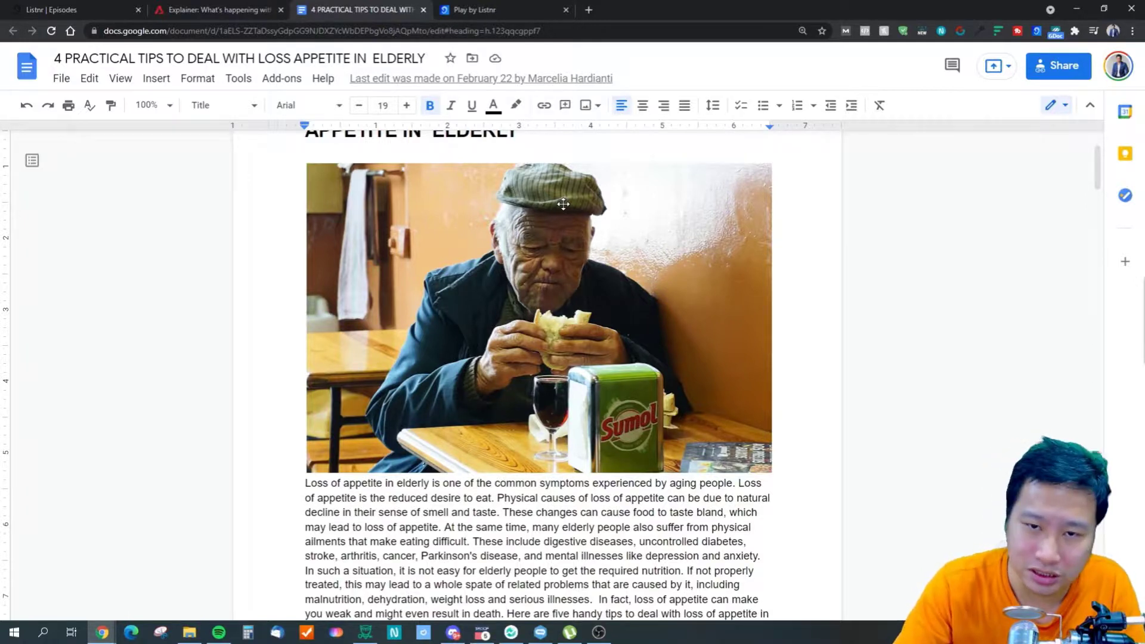
Return to the DecisiveMarketer Show's episodes page, review the voiceover options, and revisit the converted articles in Play by Listnr.
left_click(80, 13)
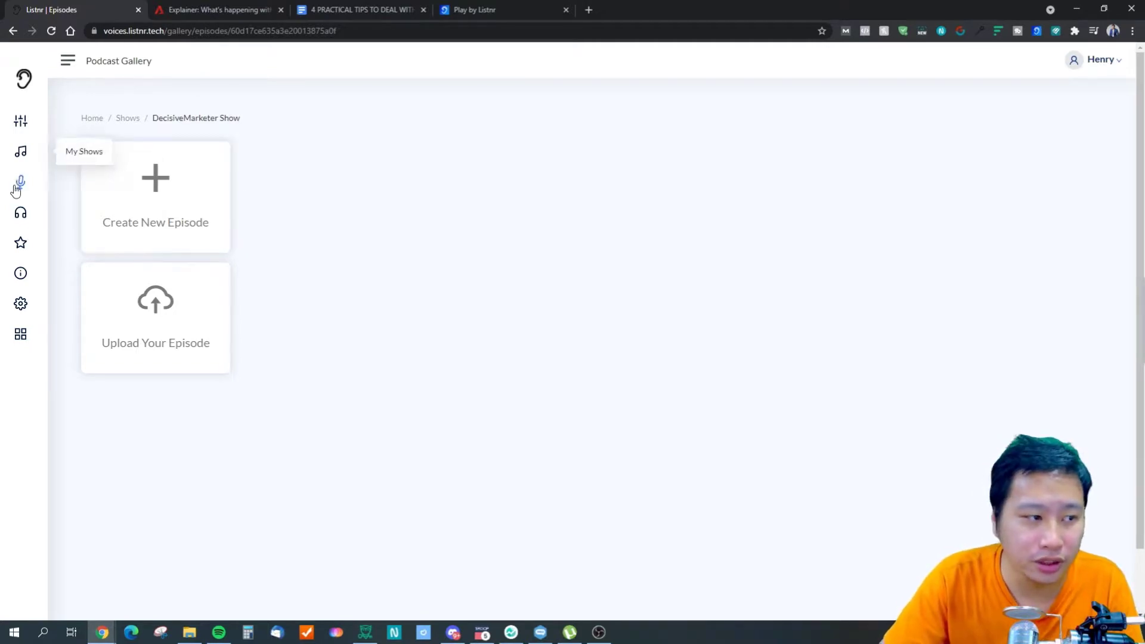
mouse_move(22, 189)
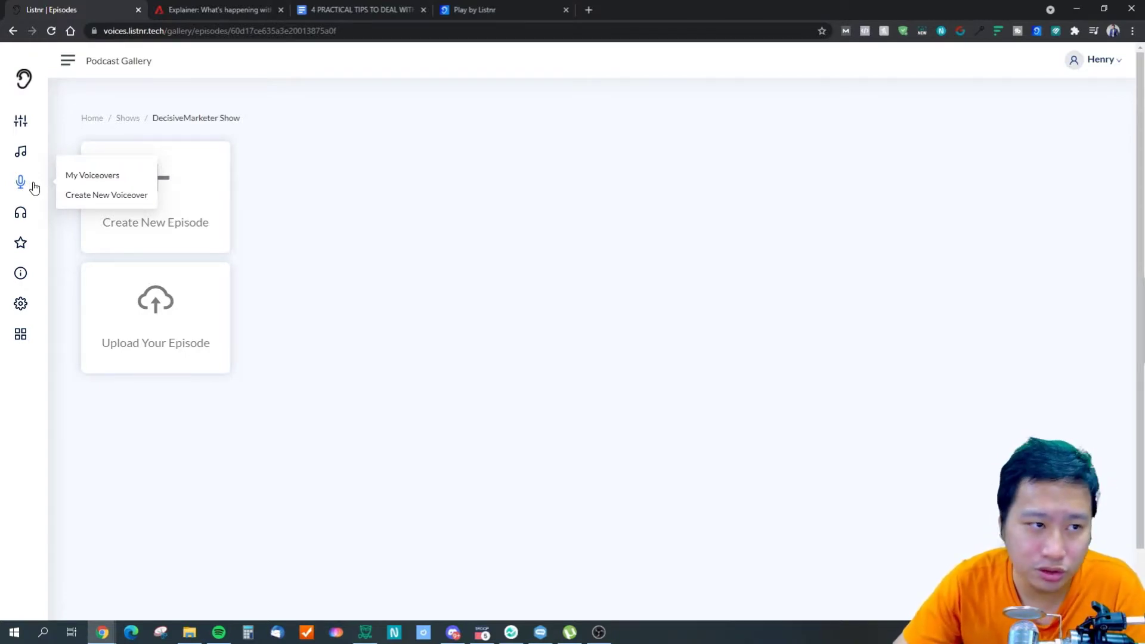
left_click(469, 9)
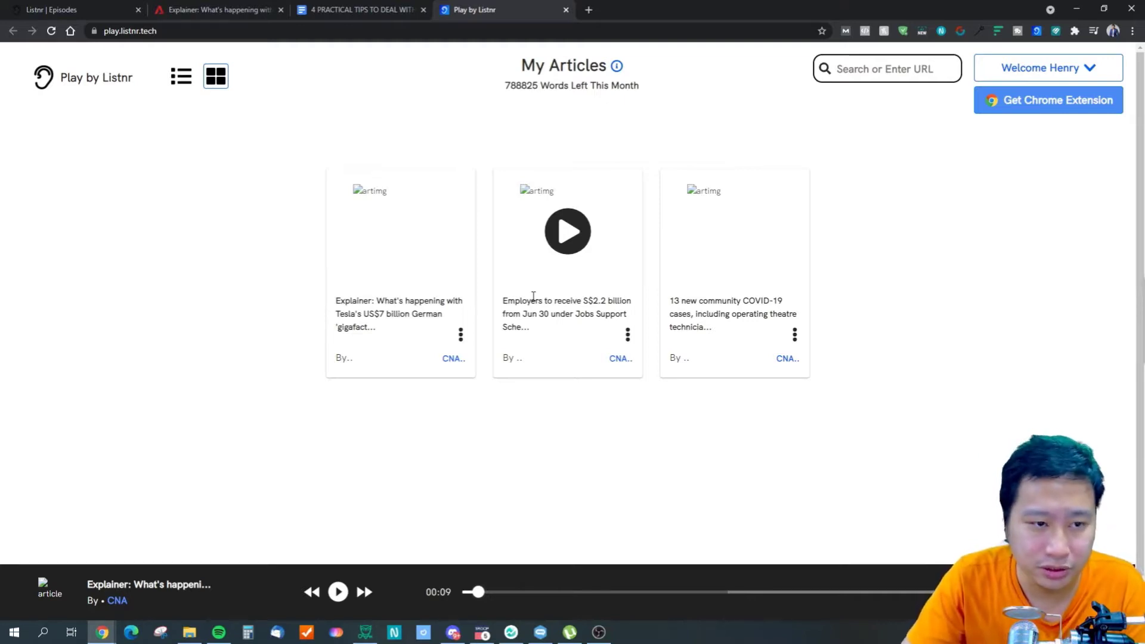
left_click(82, 10)
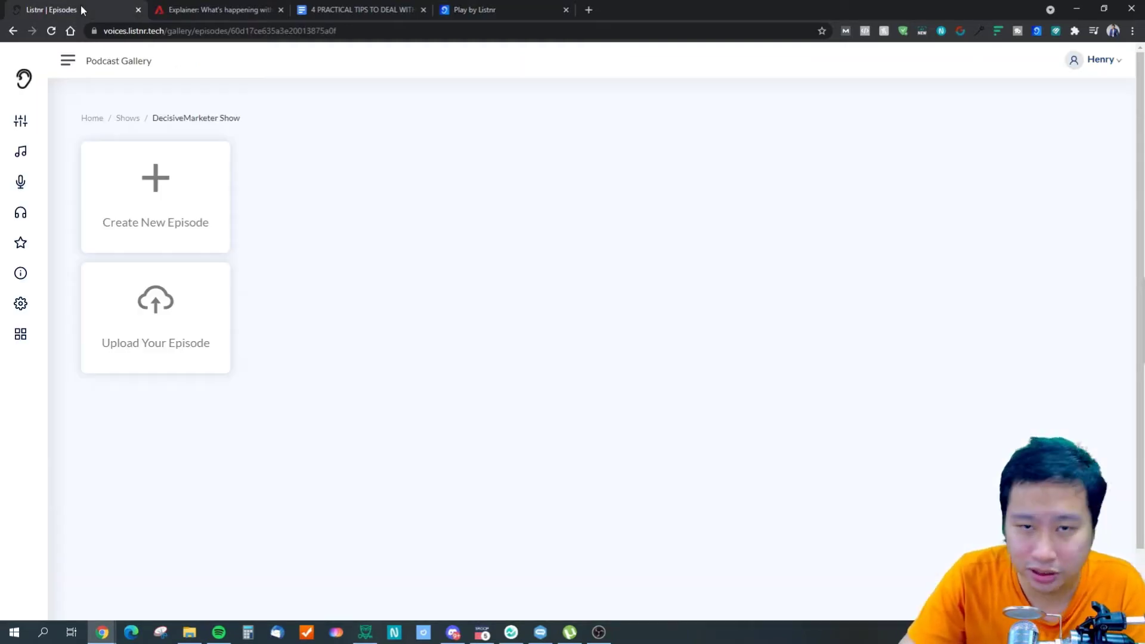